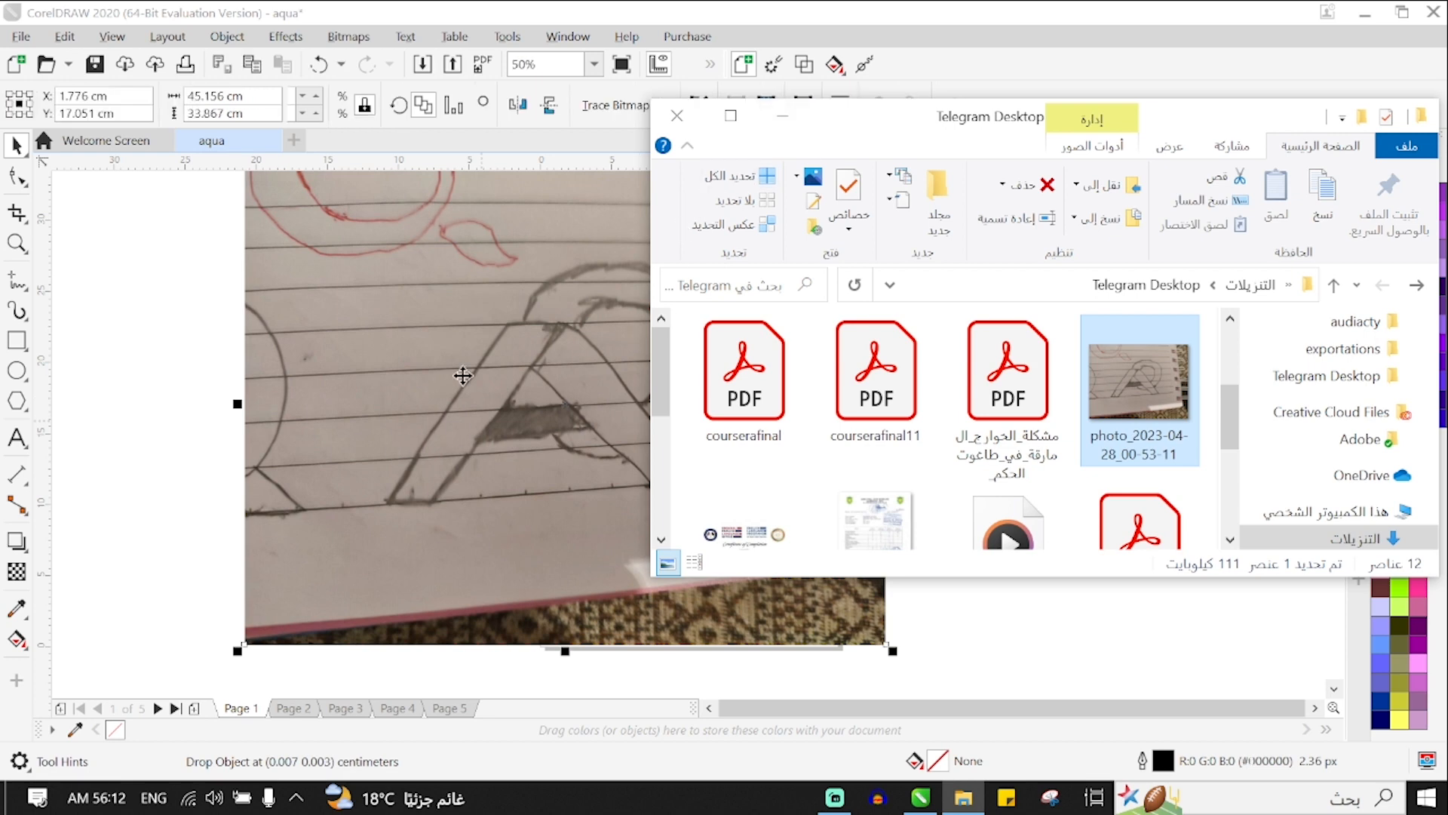
Return to the aqua drawing and move the sketch photo to about X 4.2 cm, Y 13.8 cm
left_click(645, 483)
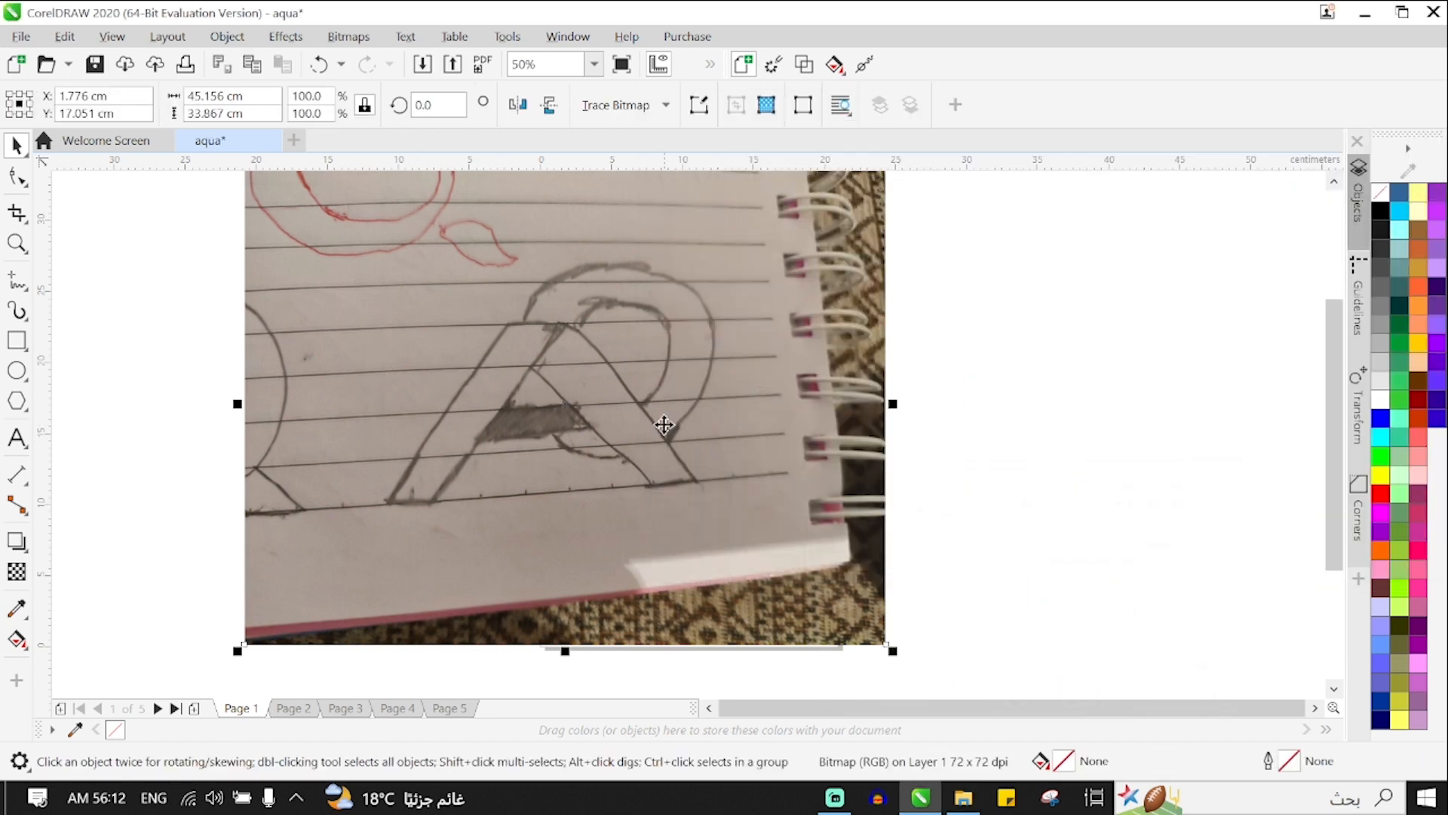
left_click_drag(646, 403, 678, 455)
scroll(690, 451, "left", 1)
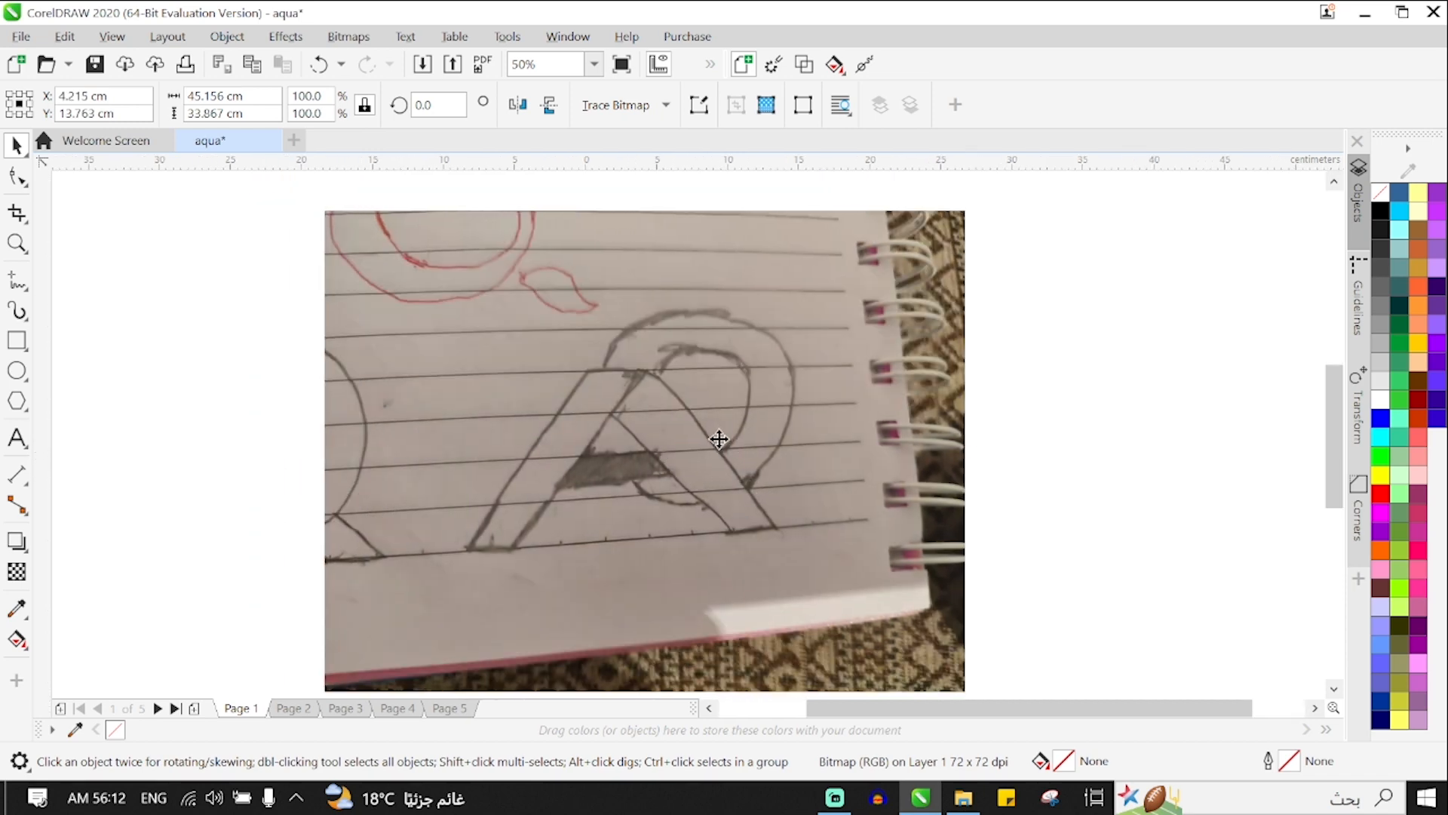
Draw a circle about 8.44 cm in diameter over the sketched bowl of the letter
scroll(713, 445, "up", 3)
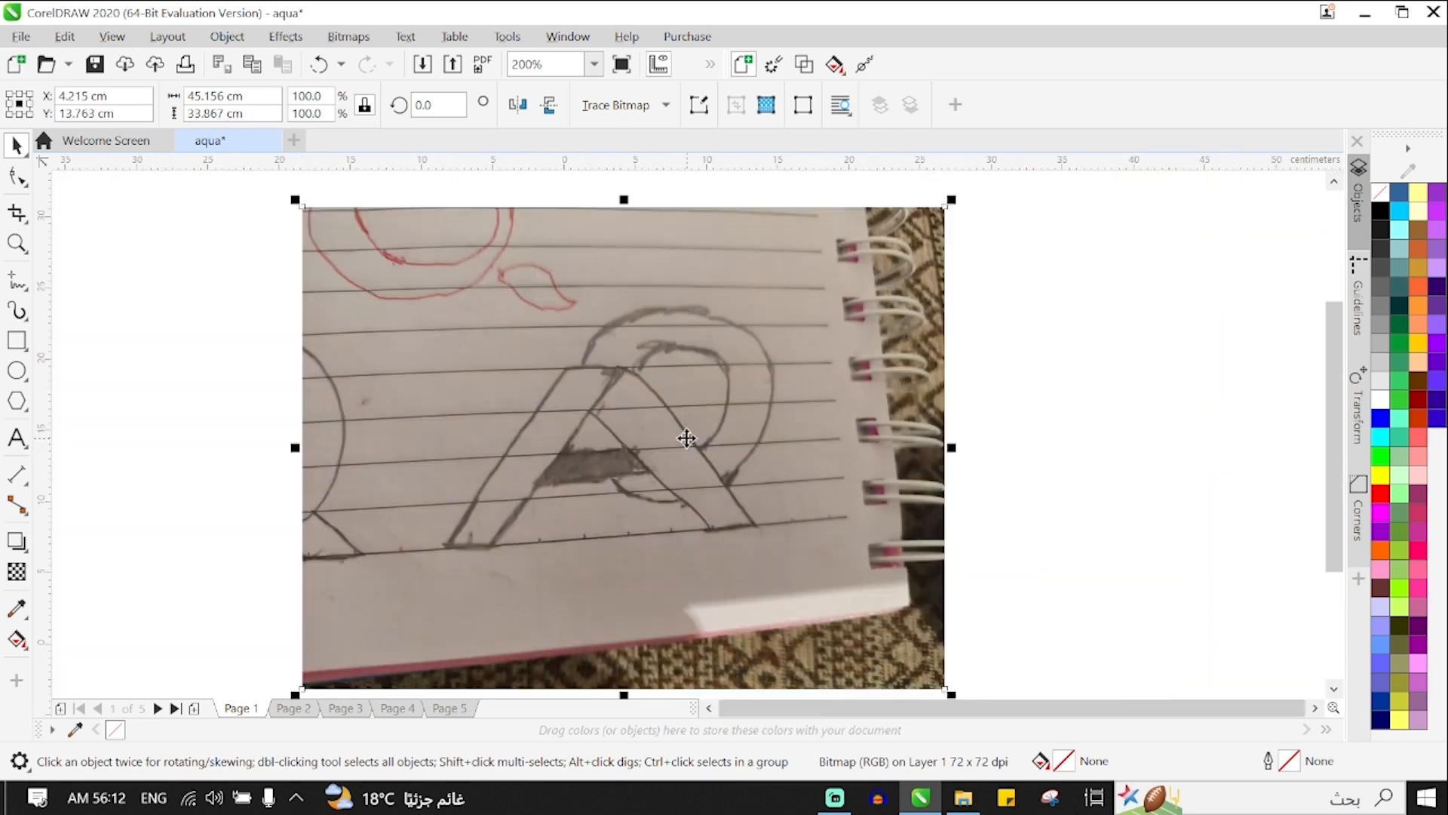
scroll(718, 412, "down", 1)
scroll(699, 409, "up", 2)
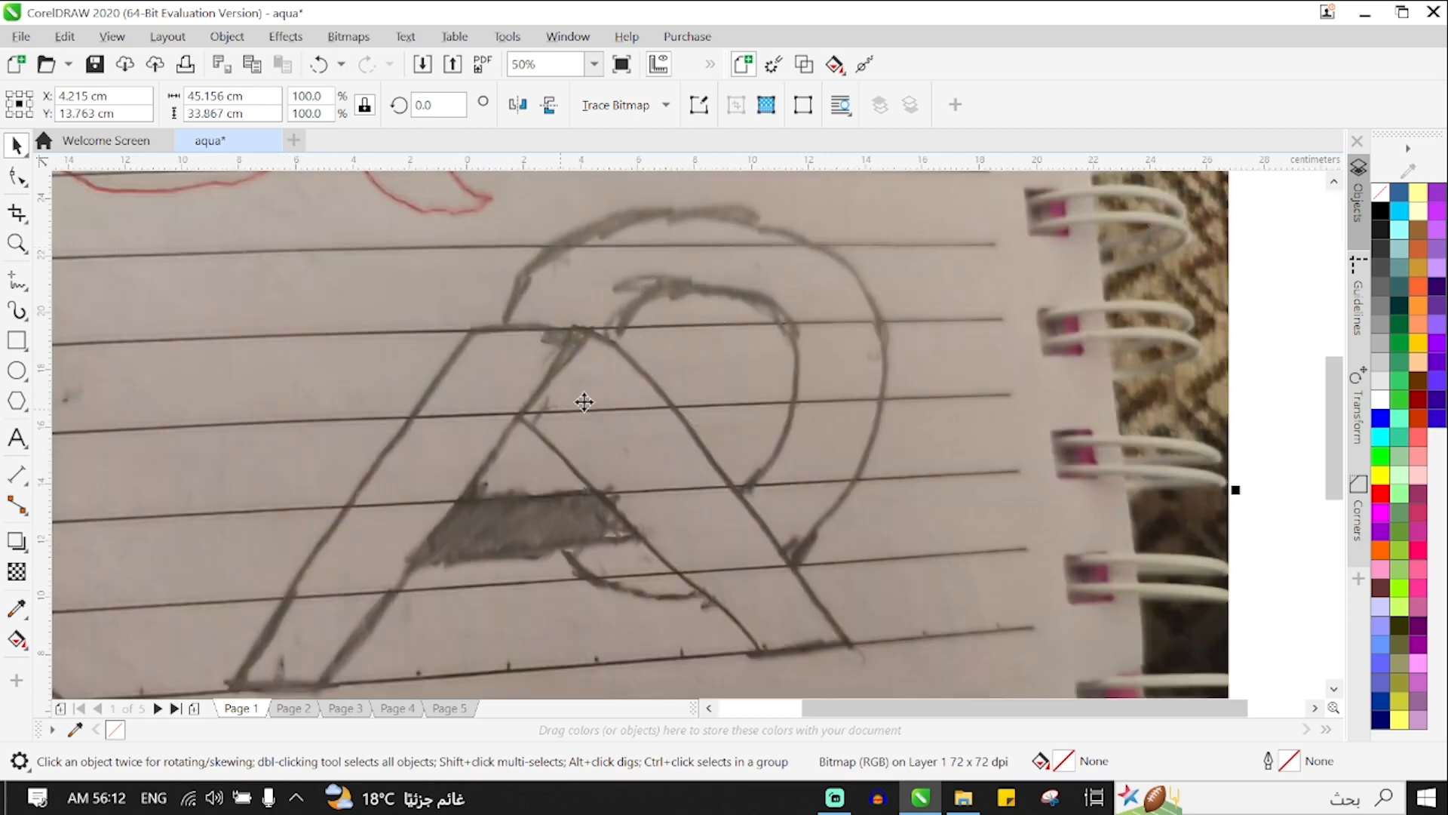
left_click(17, 371)
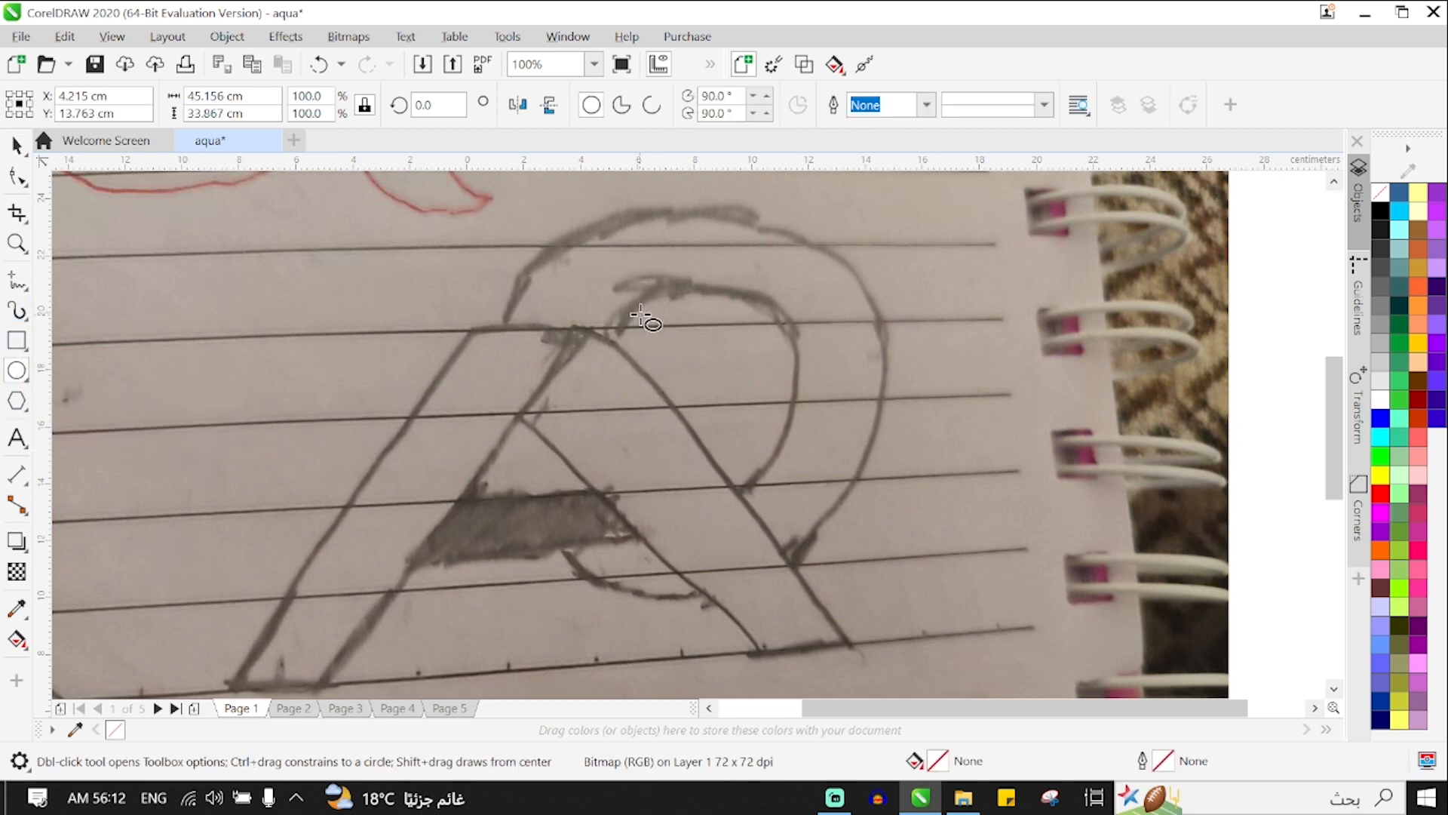
left_click_drag(741, 424, 770, 422)
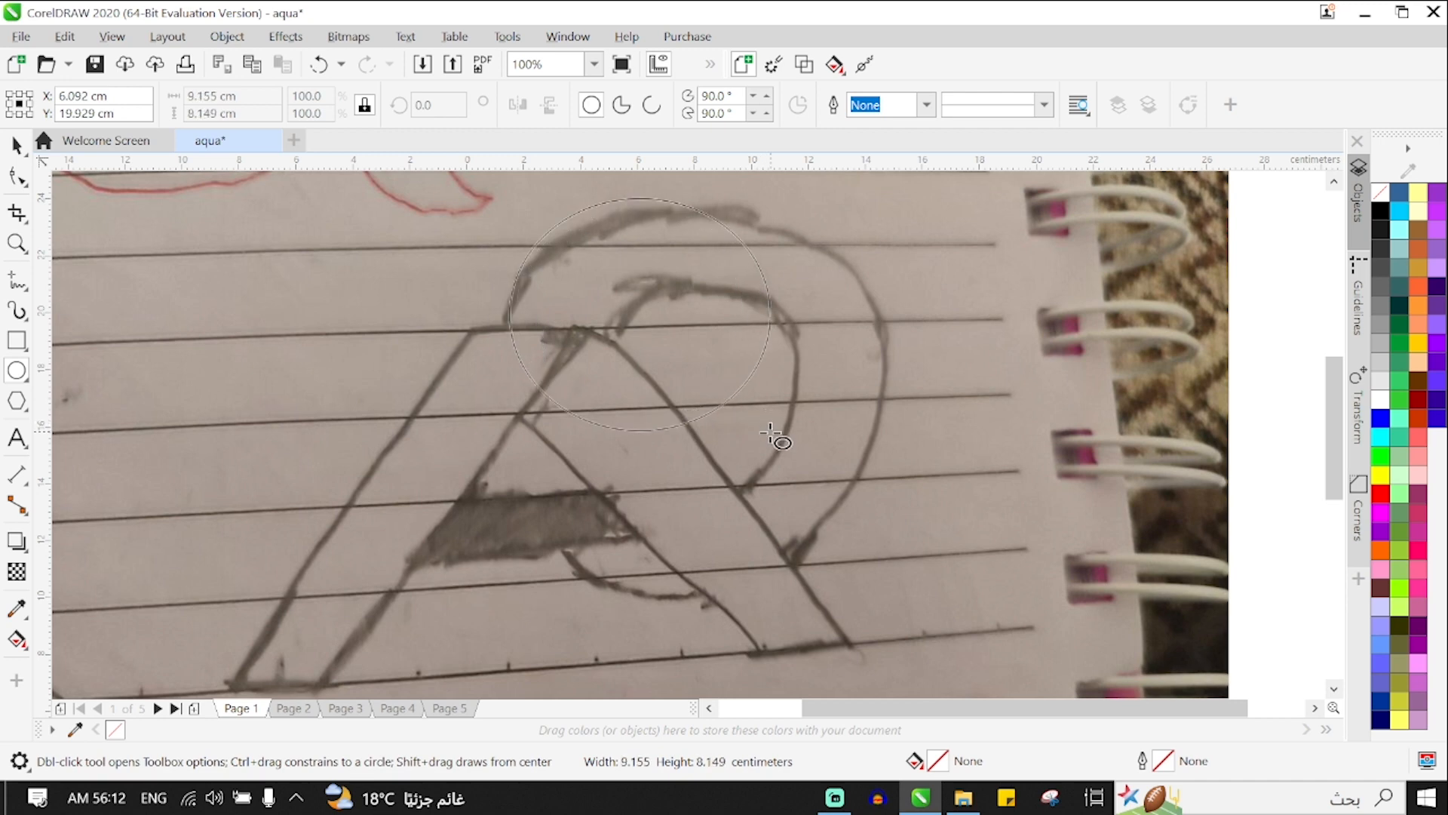
left_click_drag(797, 472, 849, 520)
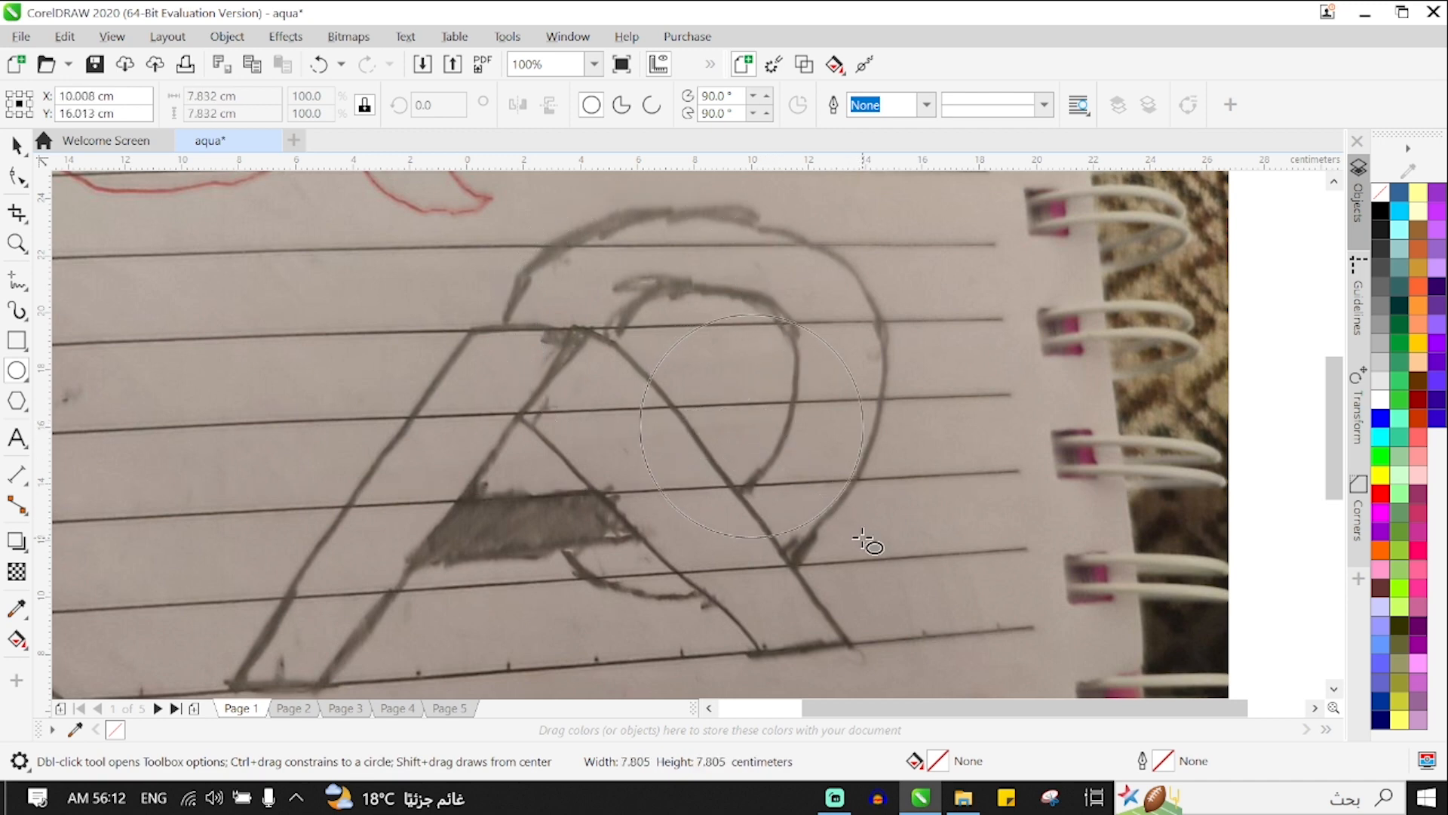
left_click_drag(876, 556, 876, 557)
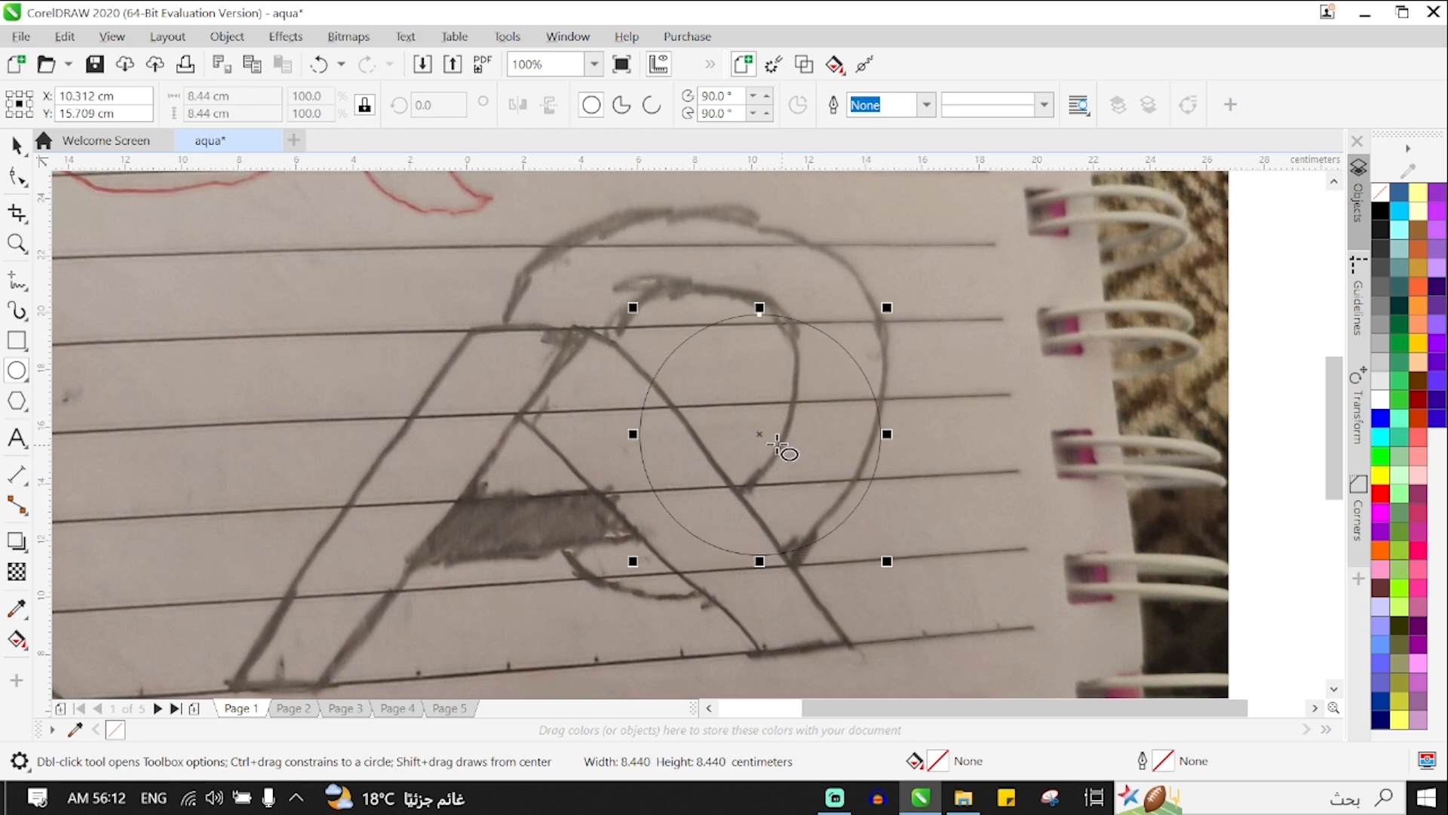
Move the circle onto the sketch's inner arc and add a concentric copy enlarged to about 12.9 cm for the outer arc
key("space")
left_click_drag(762, 441, 689, 393)
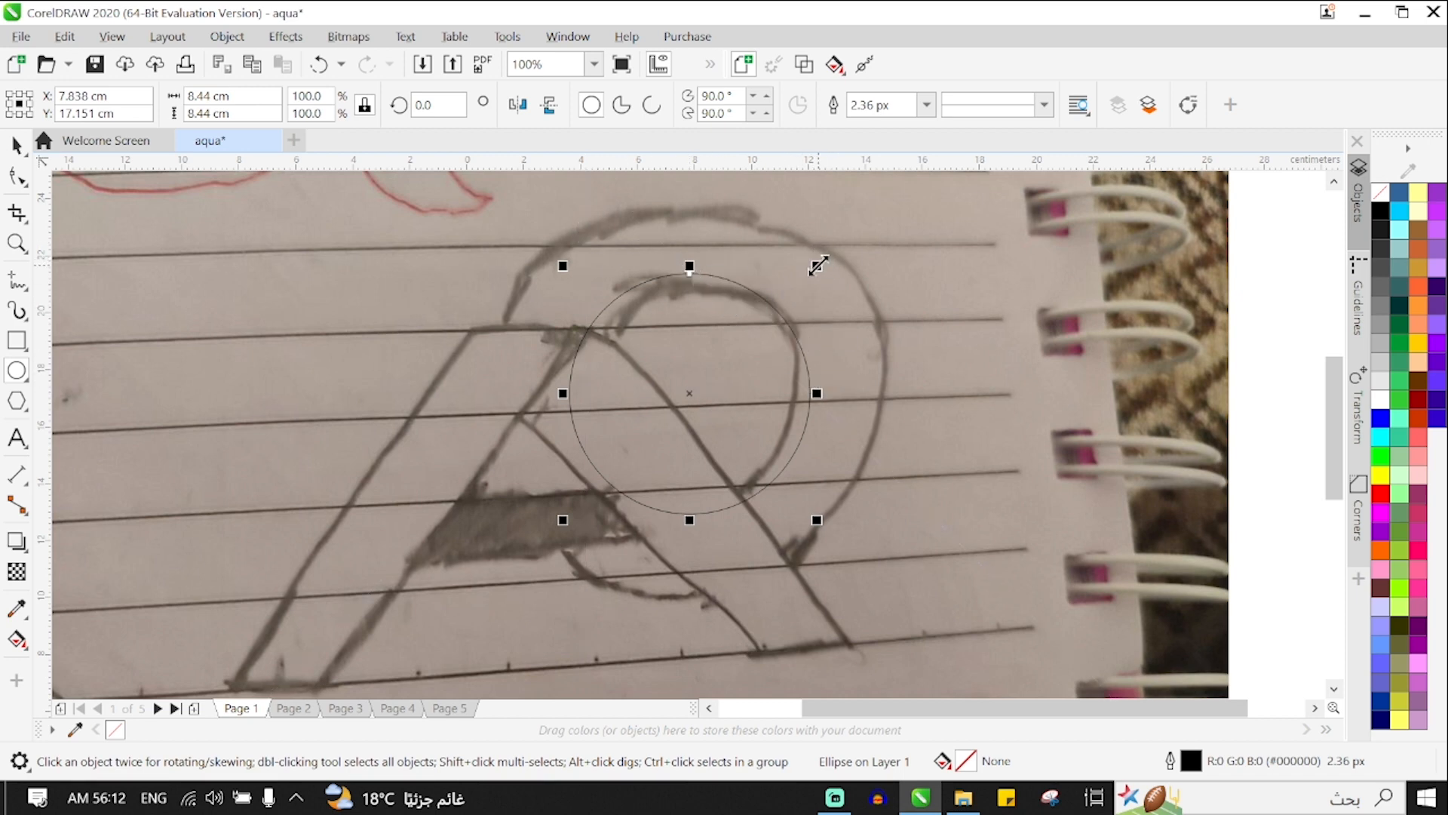
left_click_drag(821, 265, 893, 202)
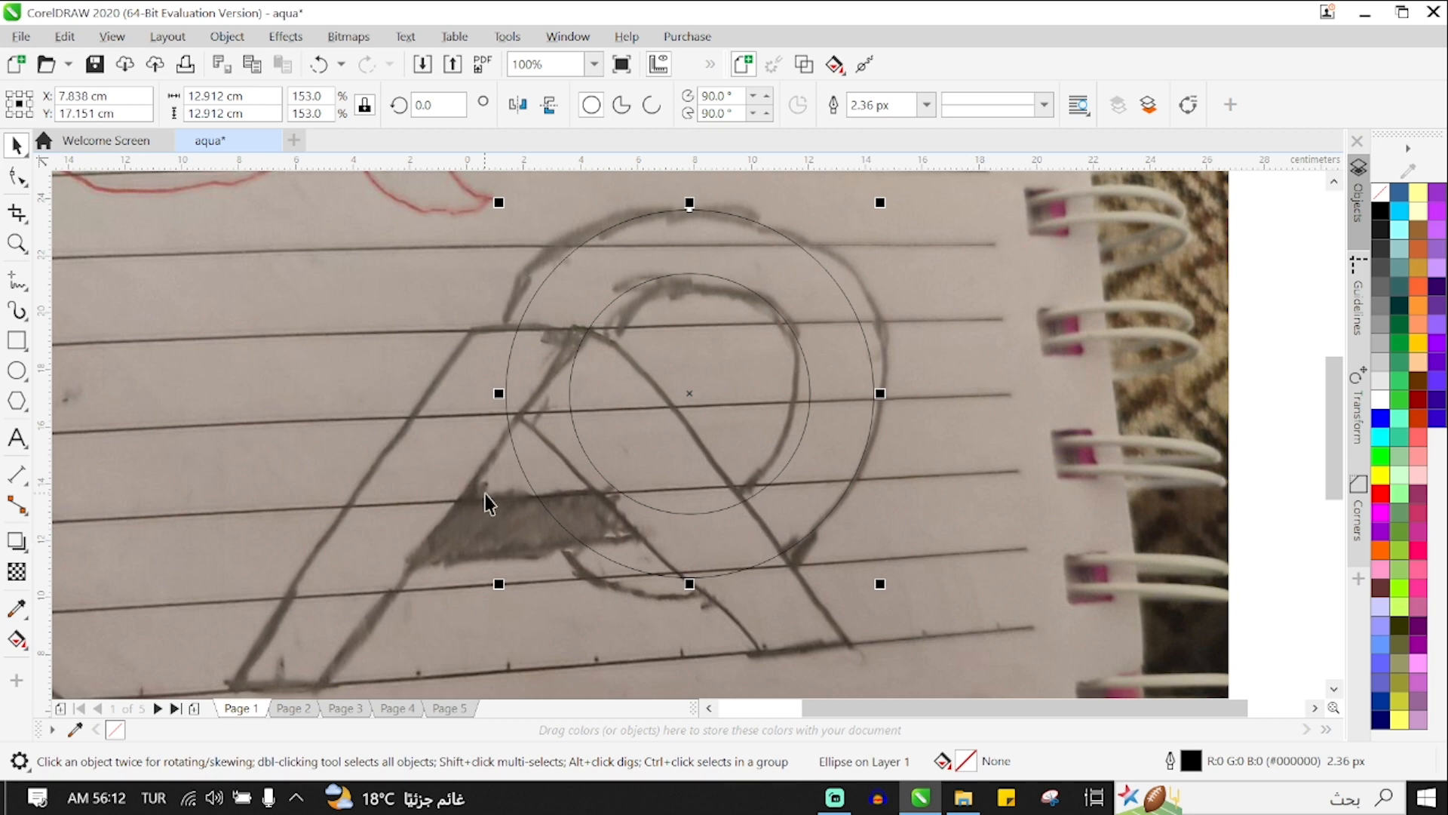
Trace the A's left leg with straight freehand lines as a closed four-sided outline about 10.8 by 12.7 cm
left_click(390, 496)
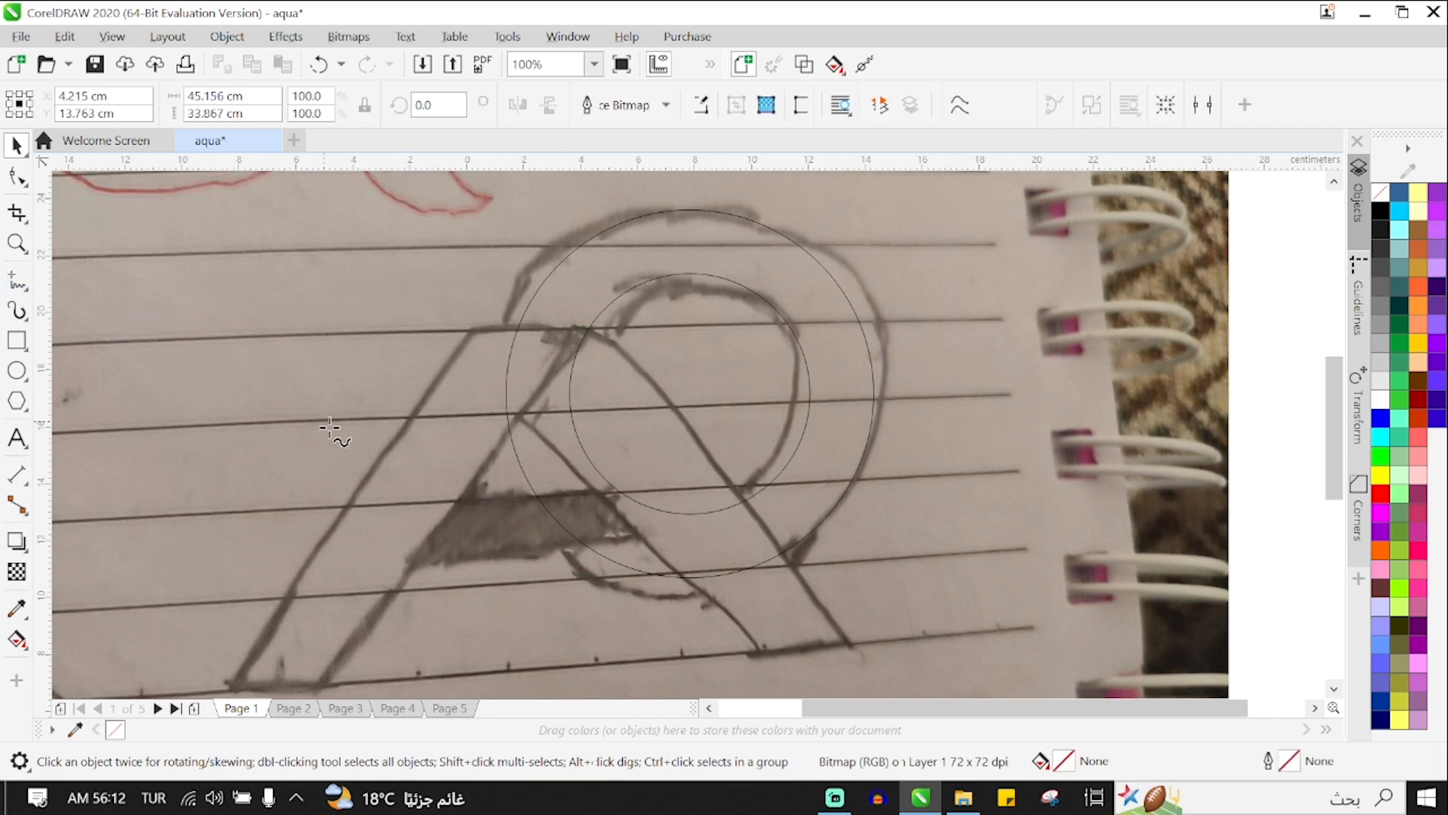
scroll(362, 528, "down", 2)
key("F5")
scroll(340, 596, "up", 3)
scroll(311, 479, "up", 1)
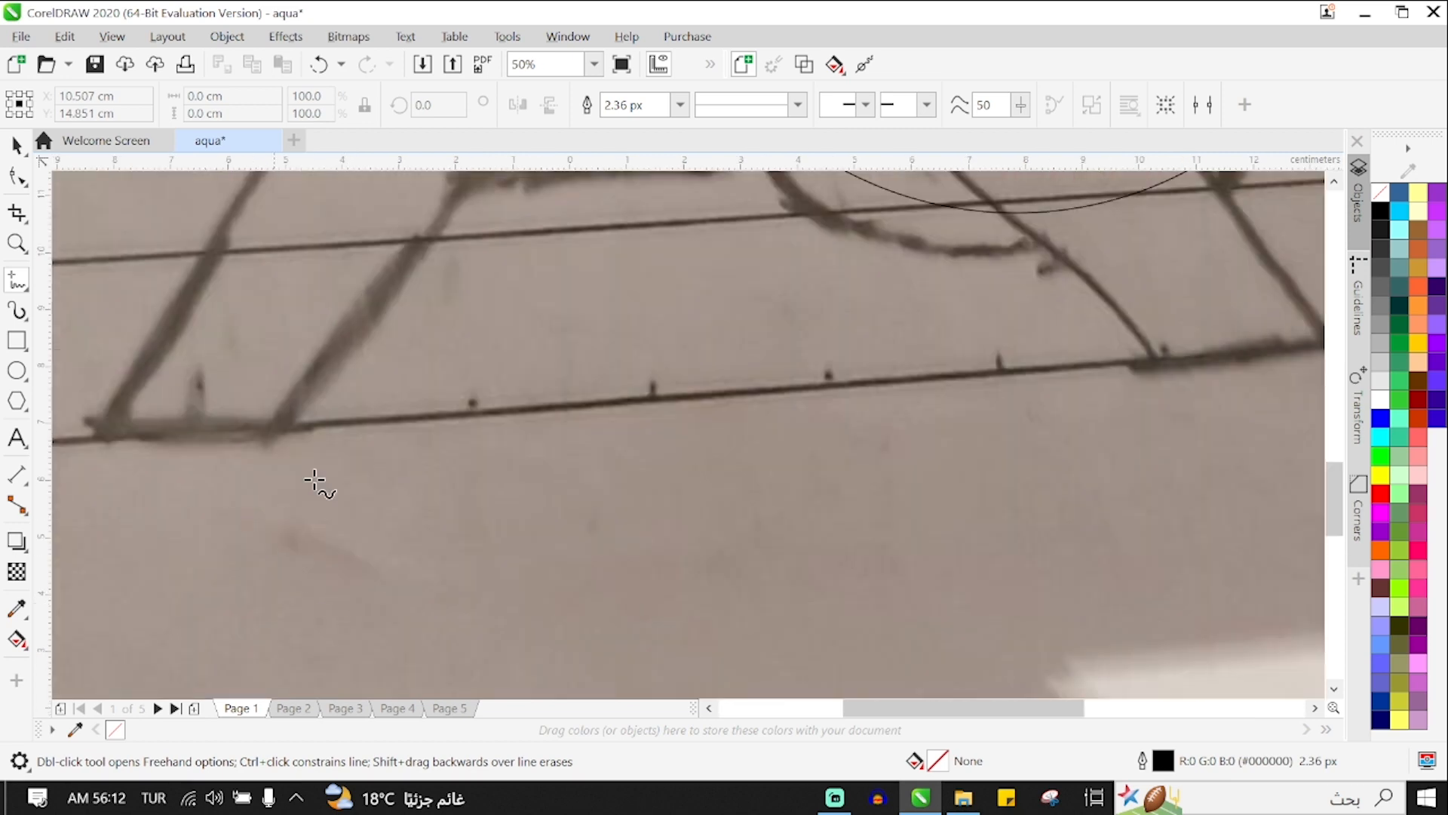
scroll(320, 479, "down", 4)
scroll(290, 445, "up", 2)
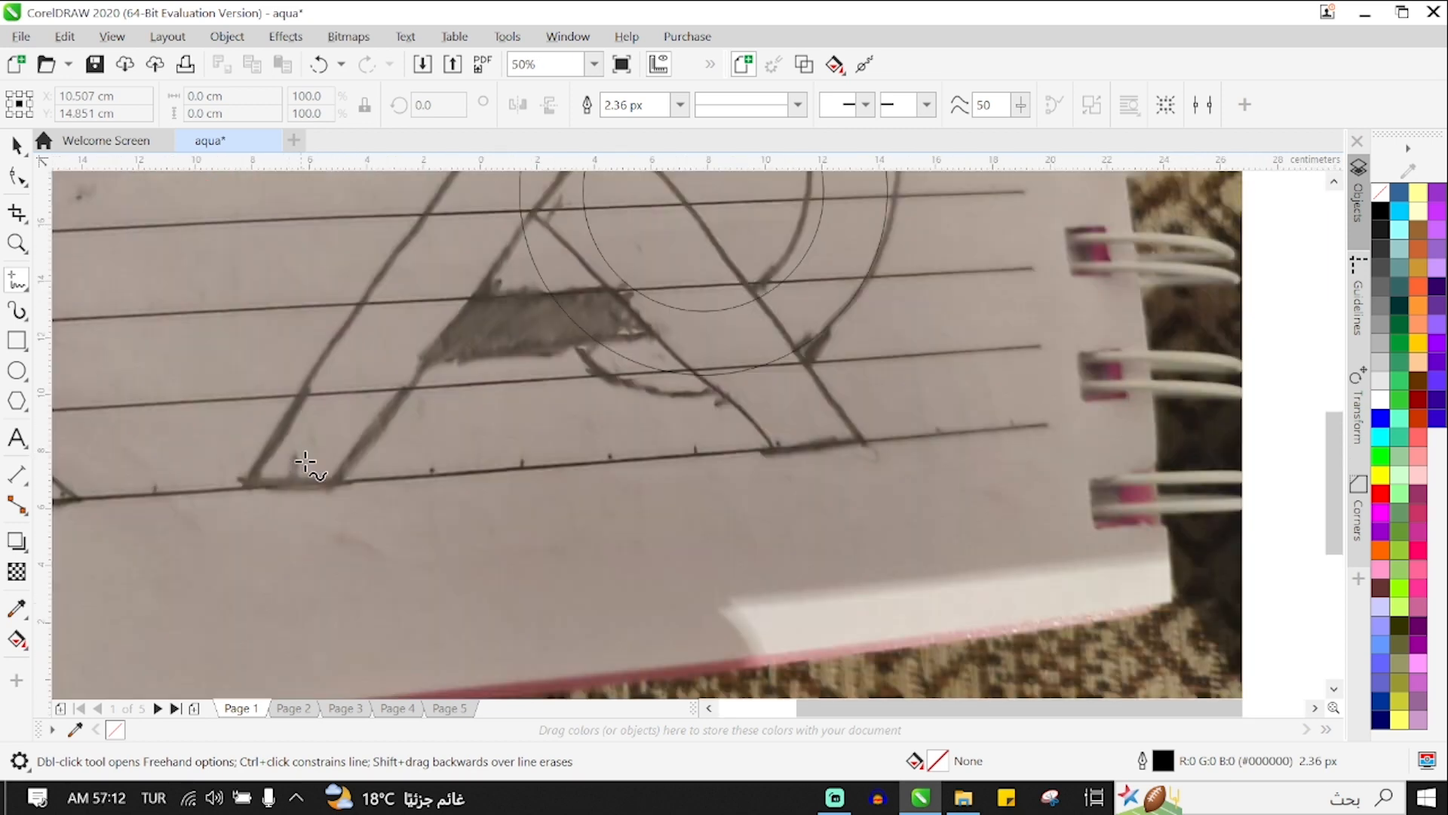
mouse_move(340, 431)
left_mouse_down()
mouse_move(375, 401)
mouse_move(448, 582)
left_mouse_up()
left_click(448, 632)
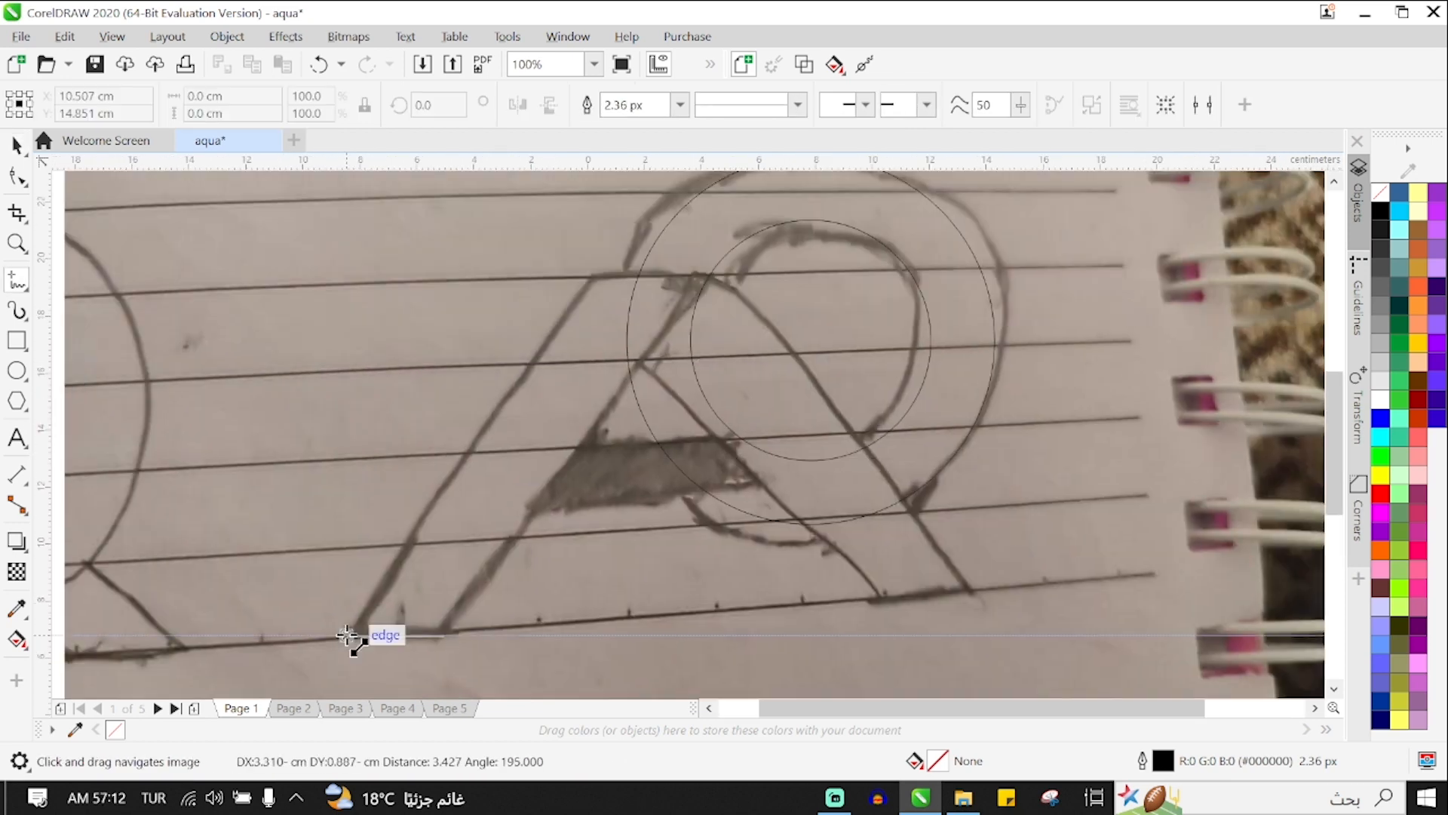
double_click(352, 633, "ctrl")
scroll(542, 301, "up", 3)
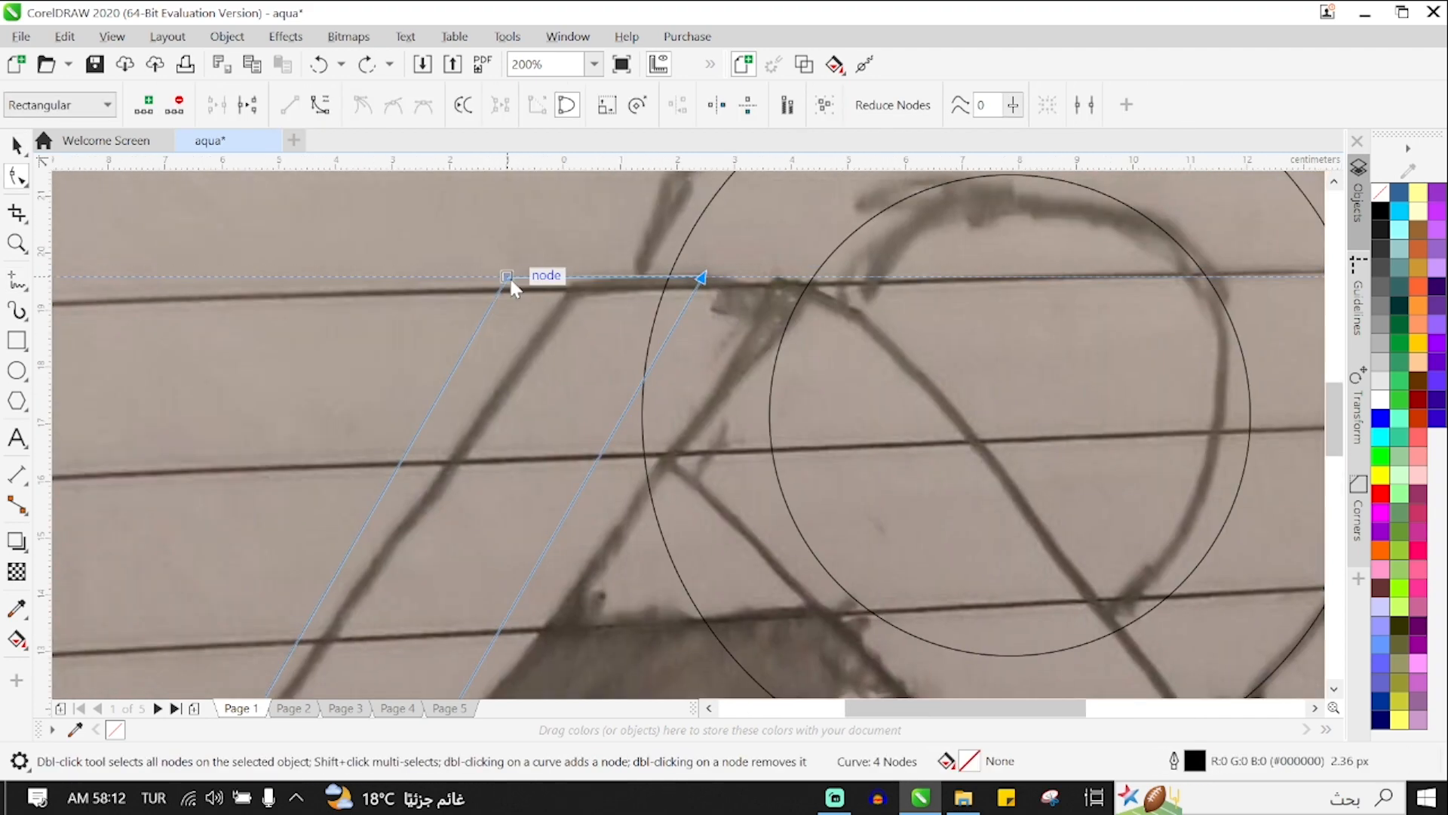
scroll(711, 427, "down", 3)
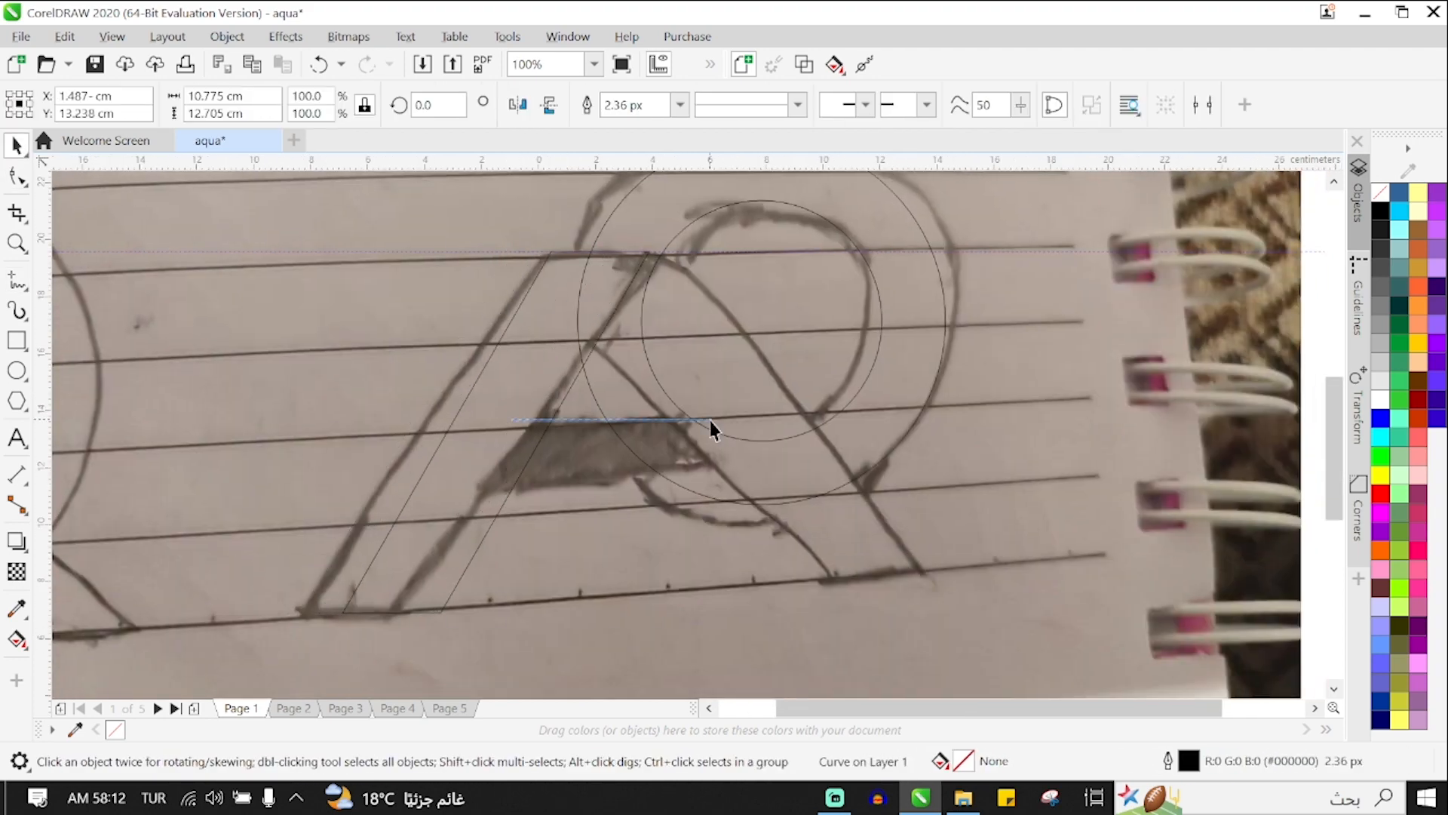
Trace the A's right diagonal leg as a closed four-sided outline about 11.6 by 10.2 cm
left_click(924, 571)
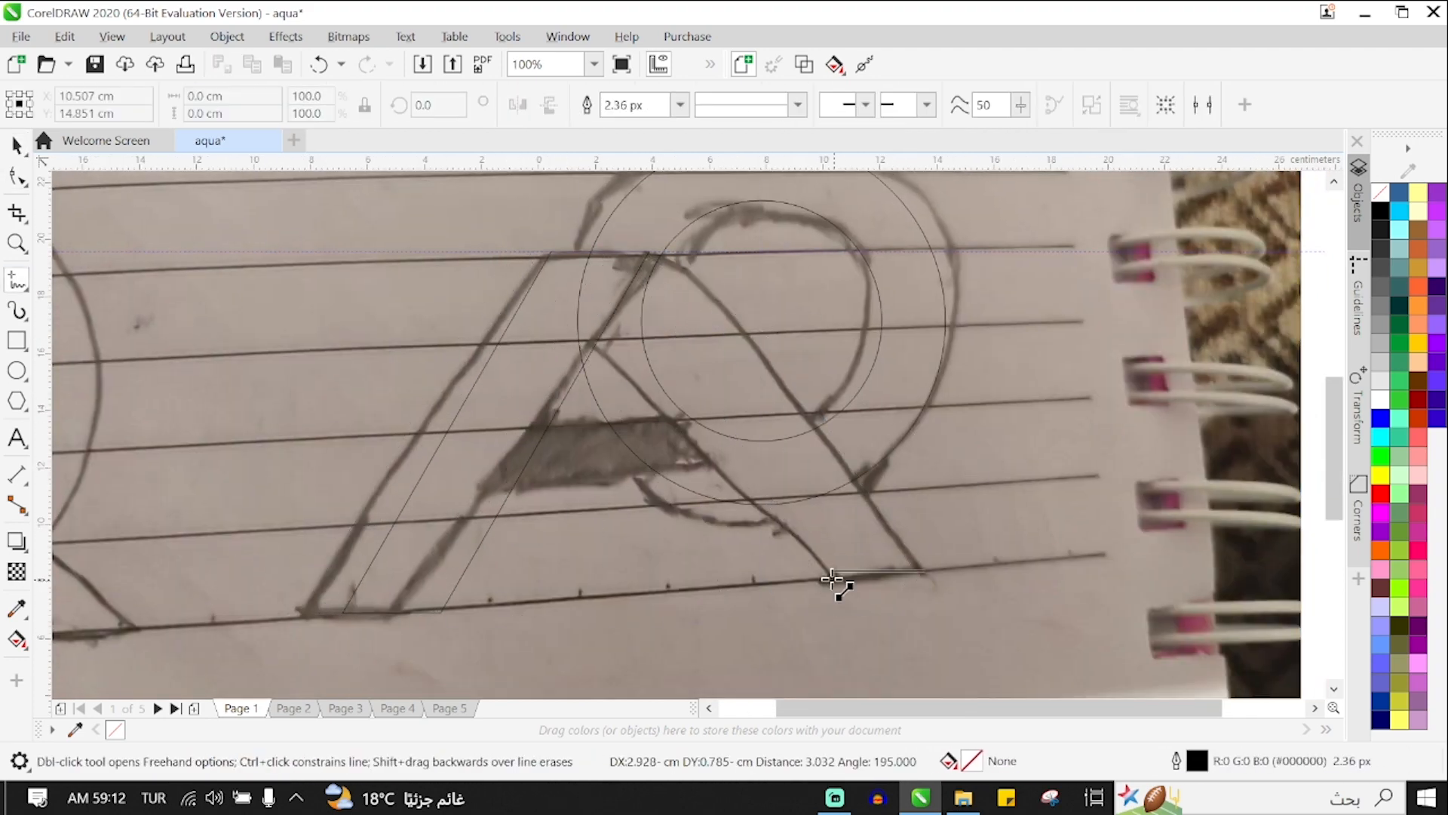
double_click(823, 571)
left_click(924, 571)
left_click(640, 286)
scroll(868, 557, "up", 1)
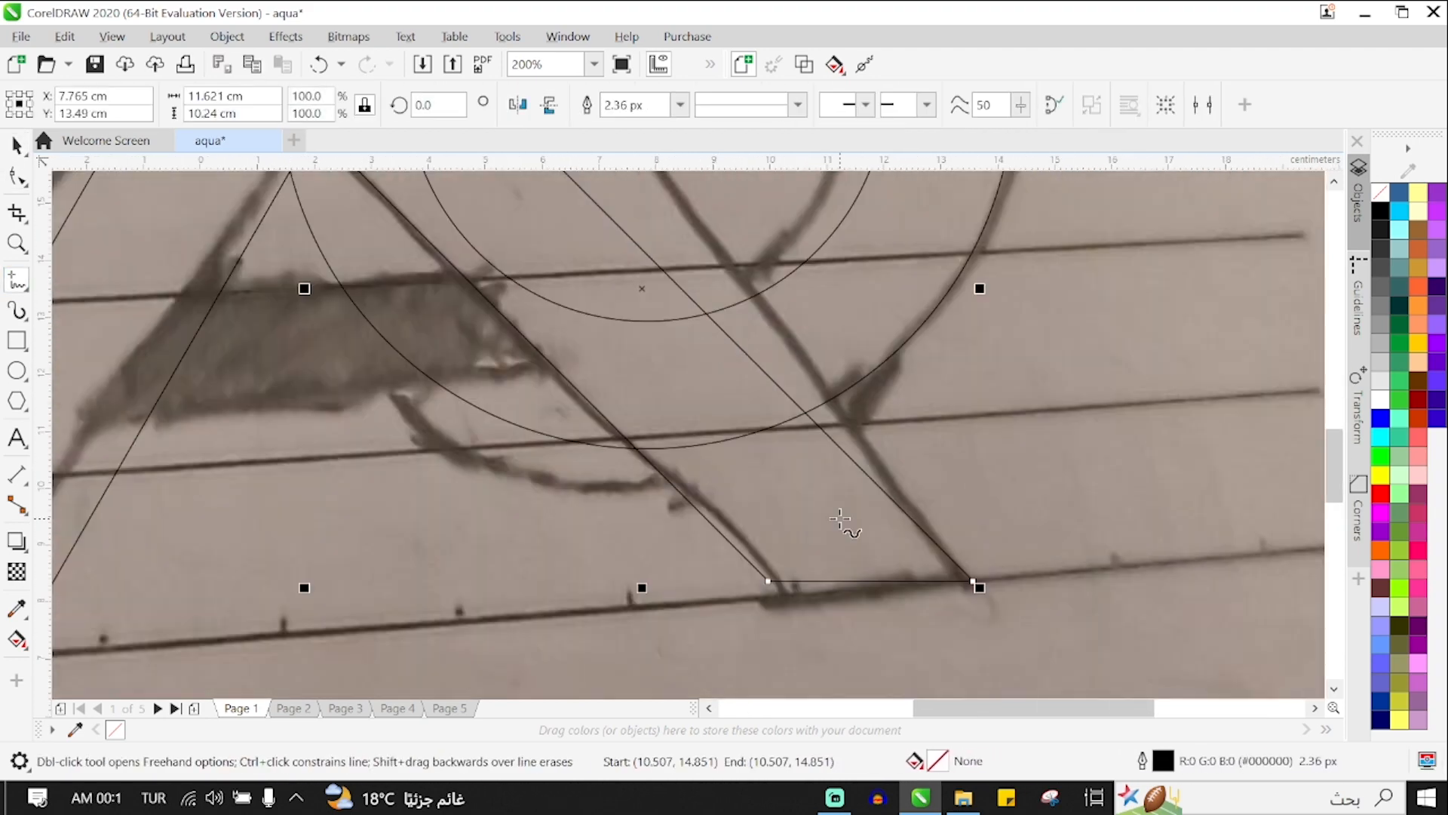
scroll(884, 615, "down", 1)
Draw the A's crossbar outline between the left leg and the right leg
left_click(522, 510)
double_click(563, 443)
scroll(671, 443, "down", 3)
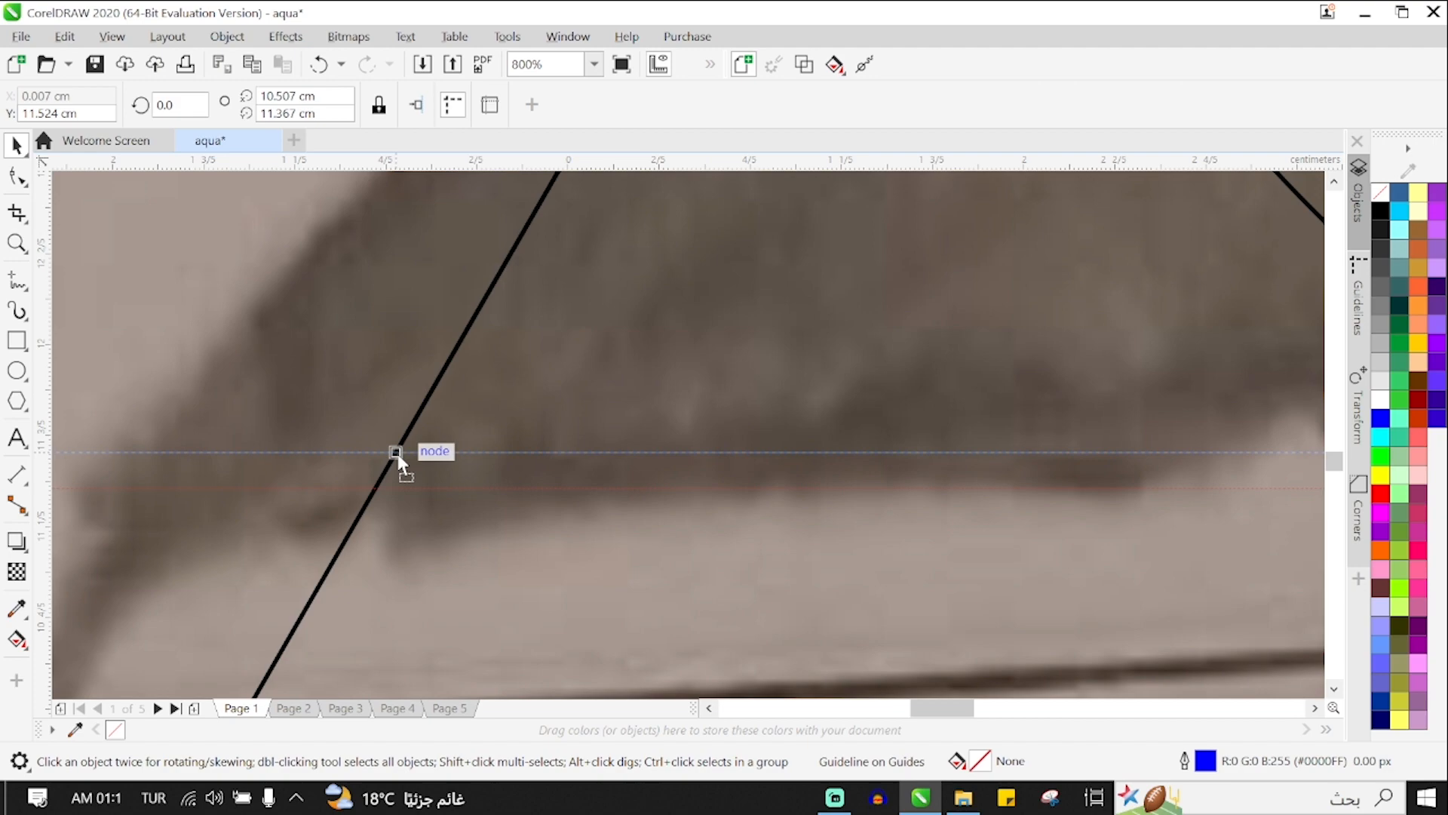
scroll(757, 430, "down", 3)
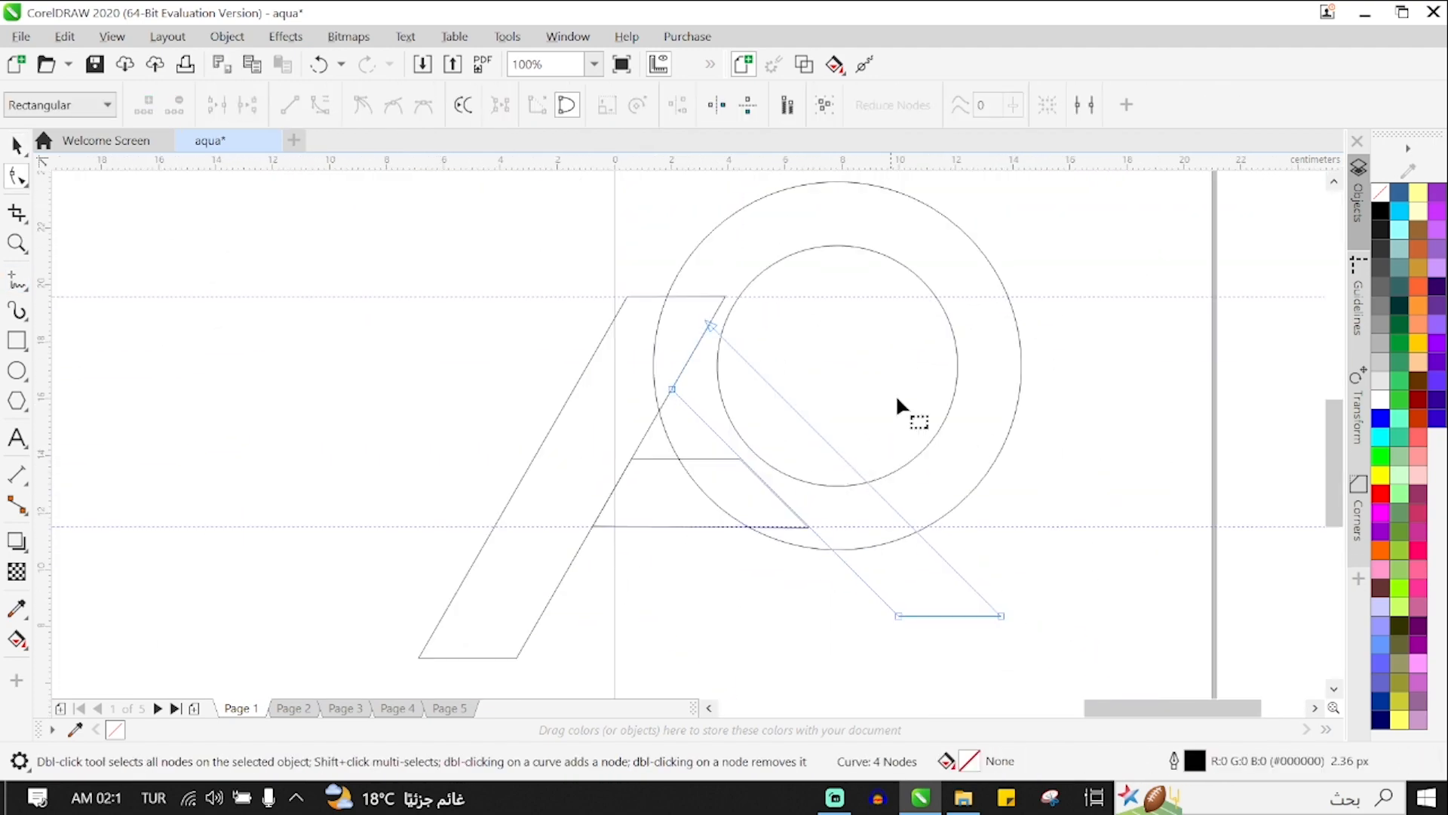
Enlarge both concentric circles together to about 14 cm outer width and align the inner circle with the left leg's upper right corner
scroll(899, 404, "up", 3)
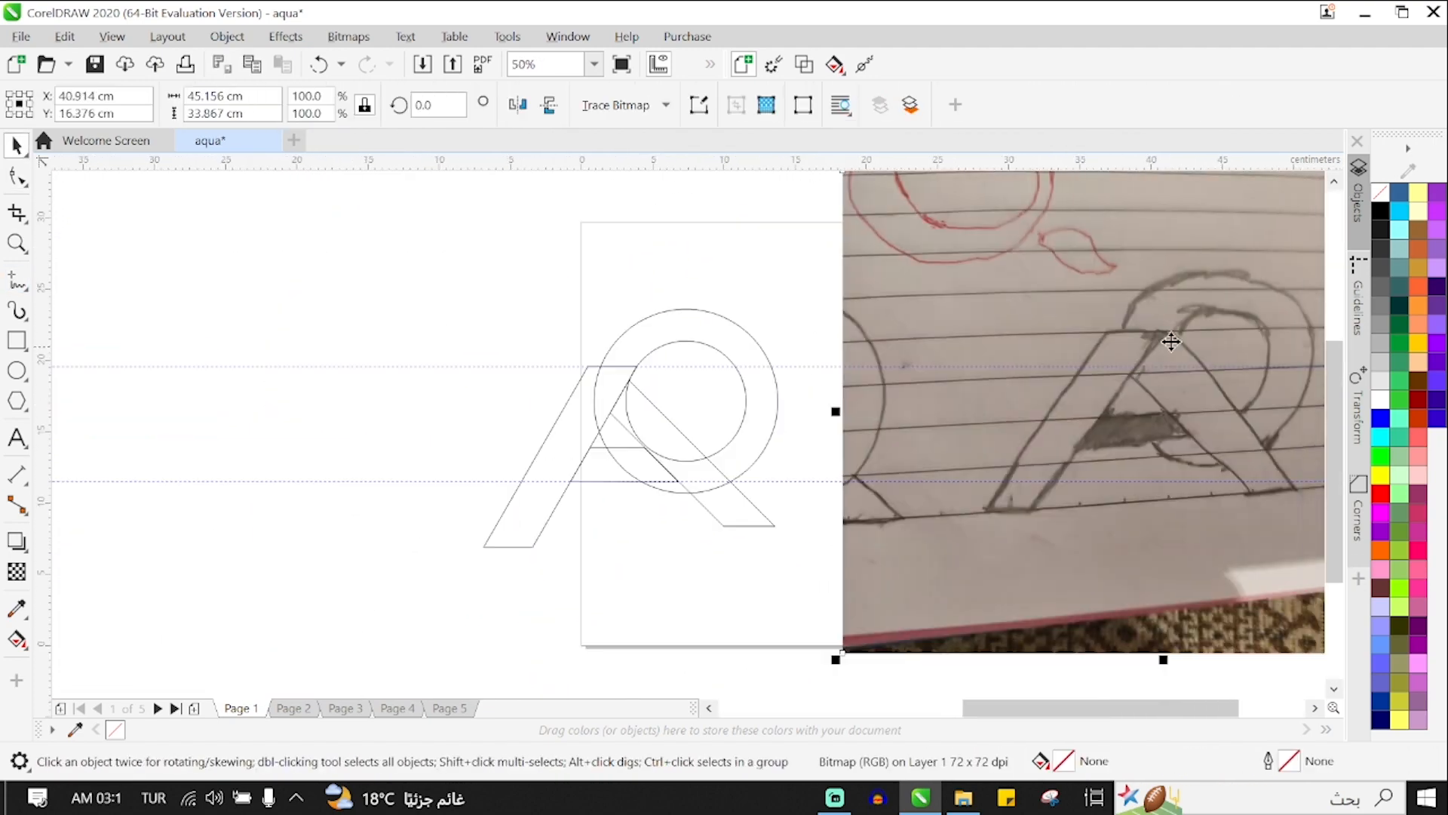
scroll(626, 645, "up", 2)
left_click_drag(626, 645, 663, 585)
left_click_drag(797, 366, 802, 366)
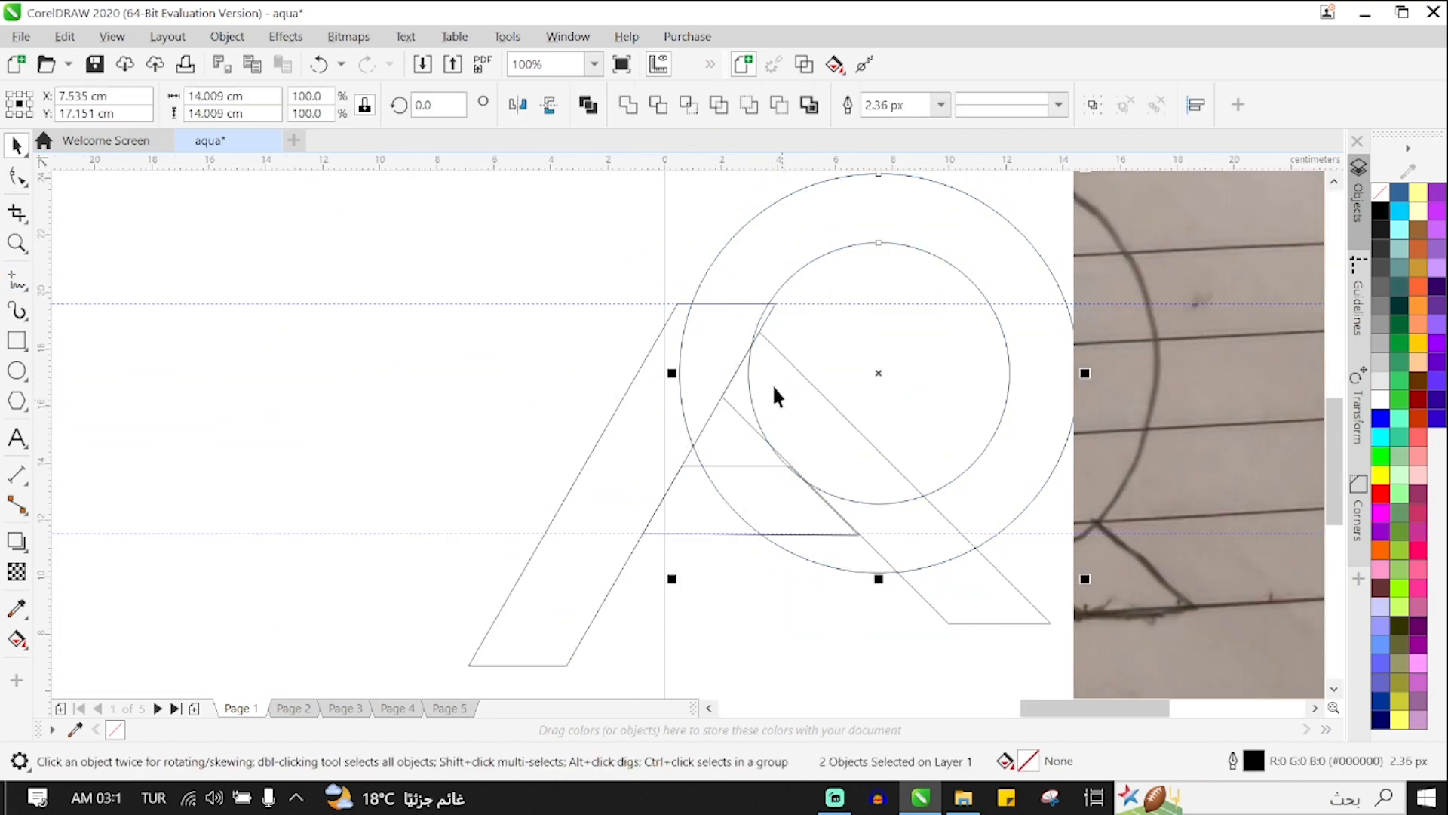
scroll(785, 313, "up", 2)
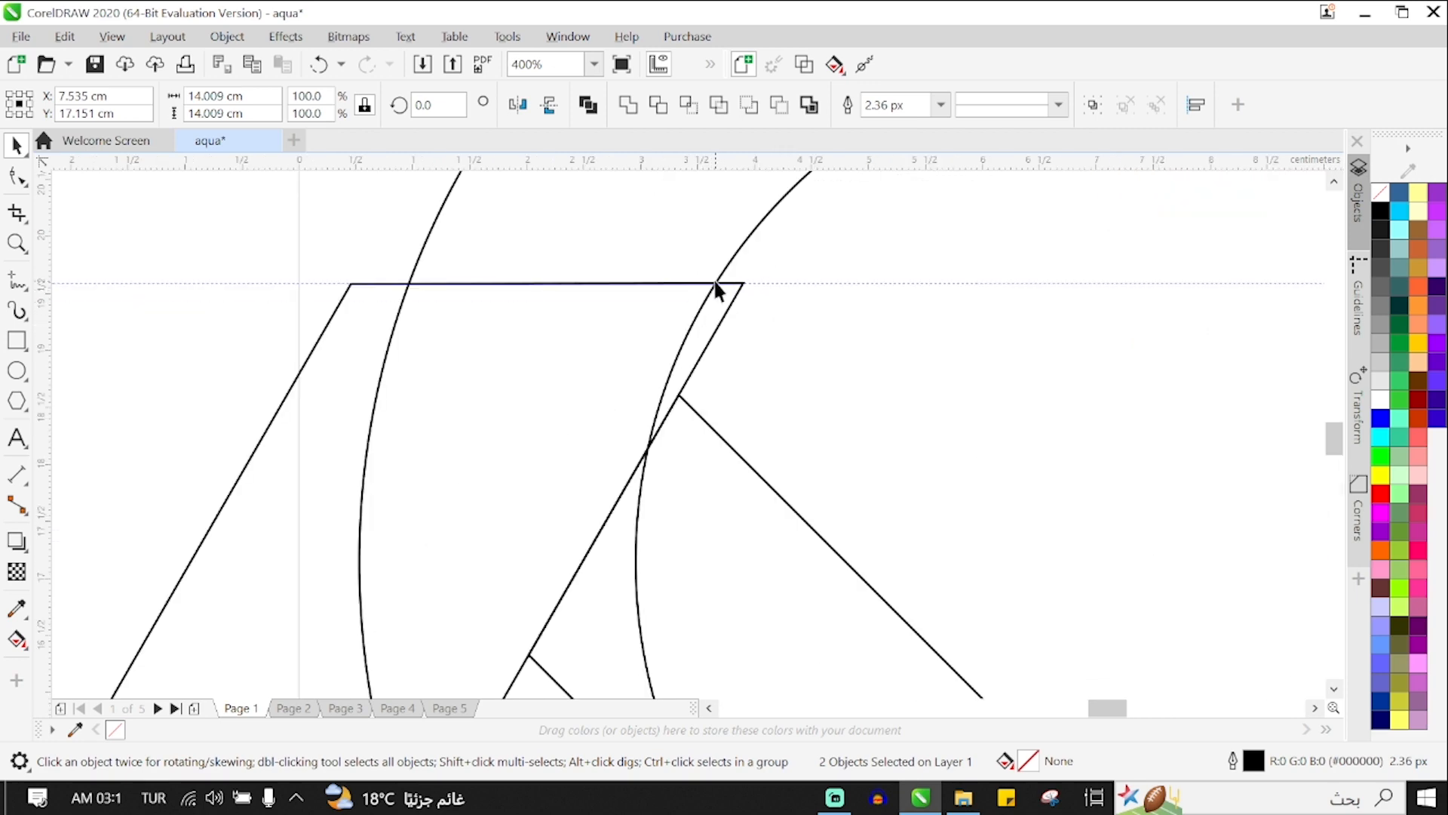
left_click_drag(715, 284, 744, 290)
scroll(820, 393, "down", 4)
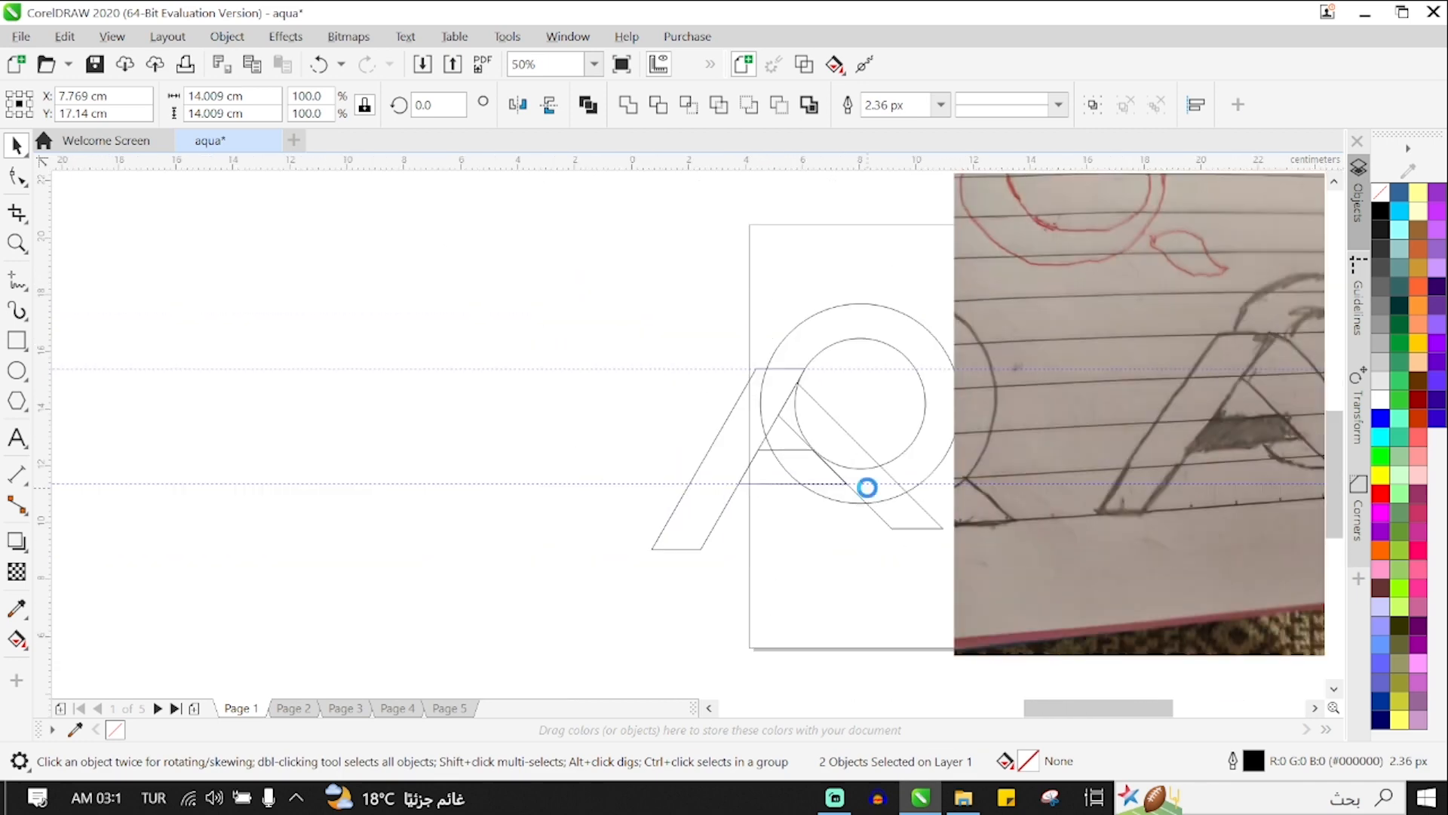
scroll(867, 494, "up", 2)
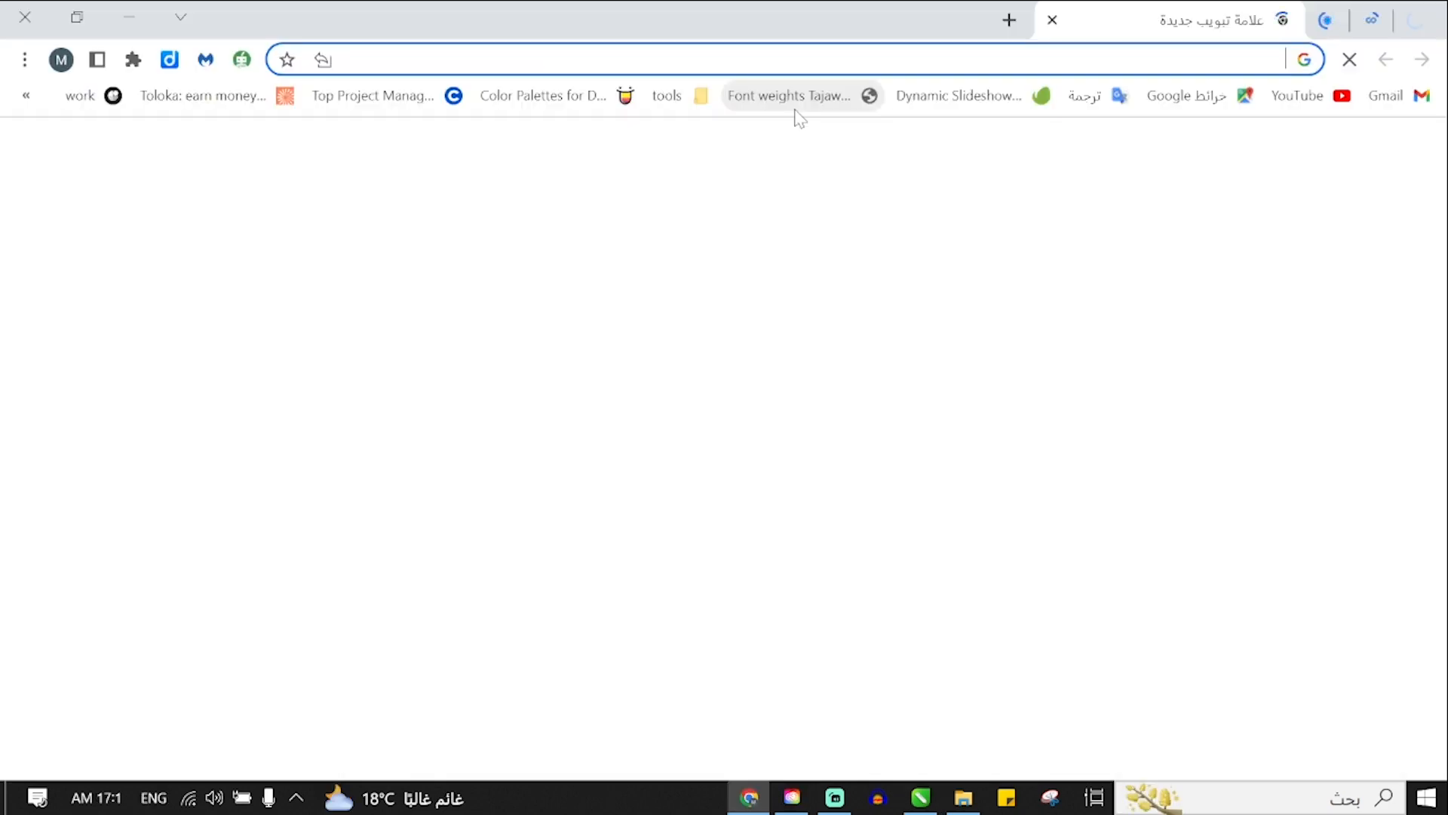
Switch to the web browser and search Google Images for "water"
type("wat")
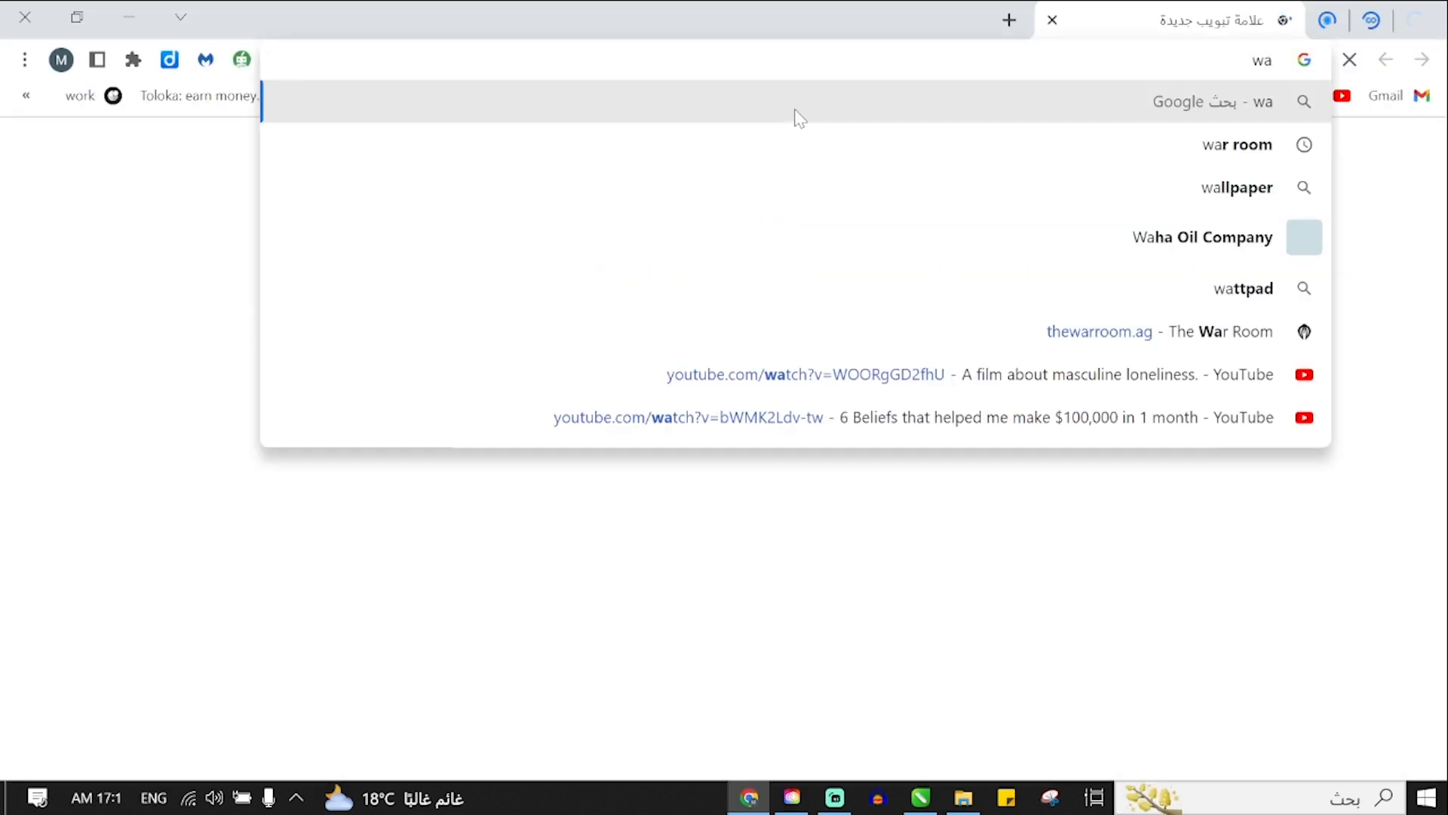
type("er")
key("Return")
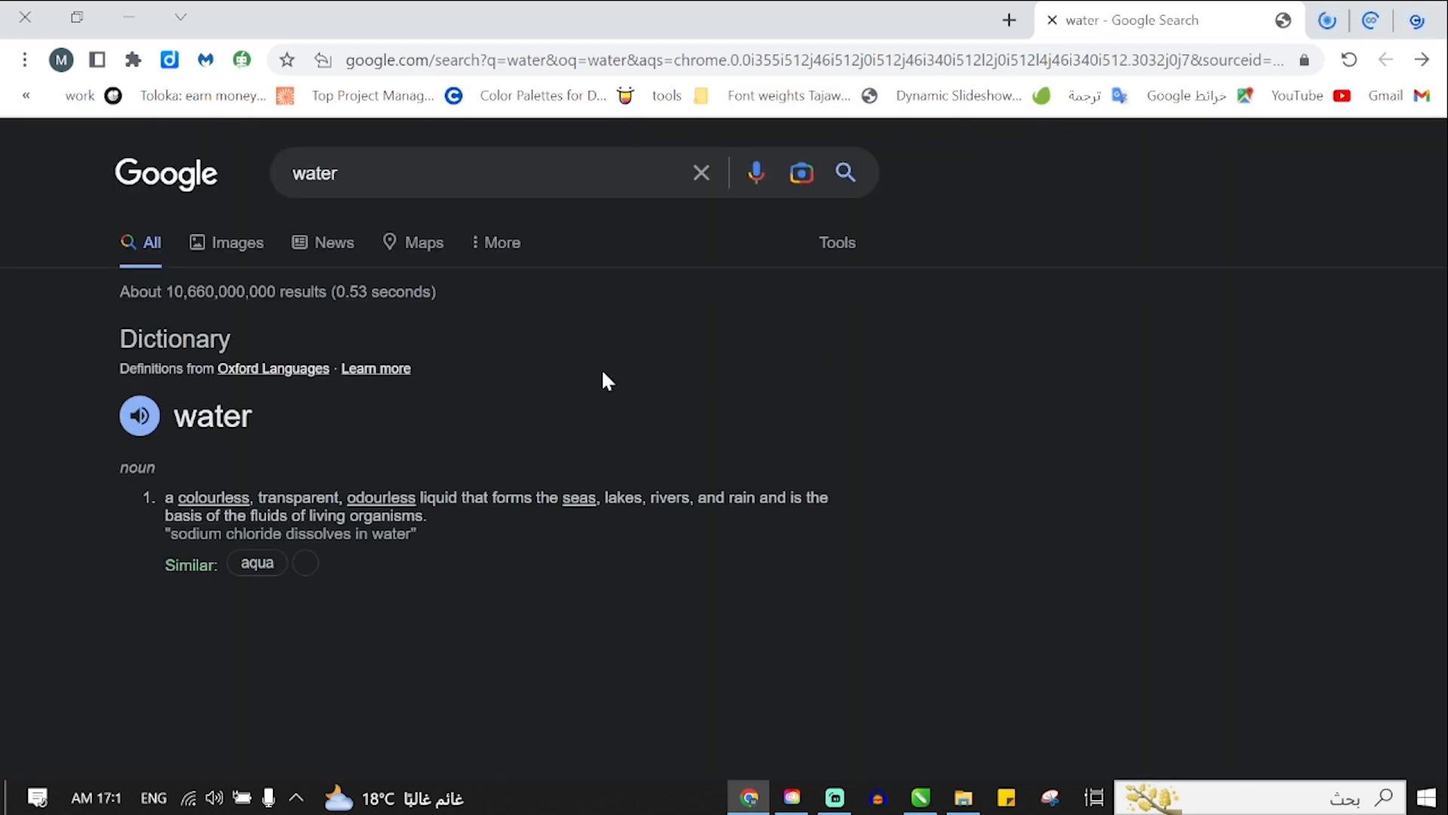
left_click(250, 266)
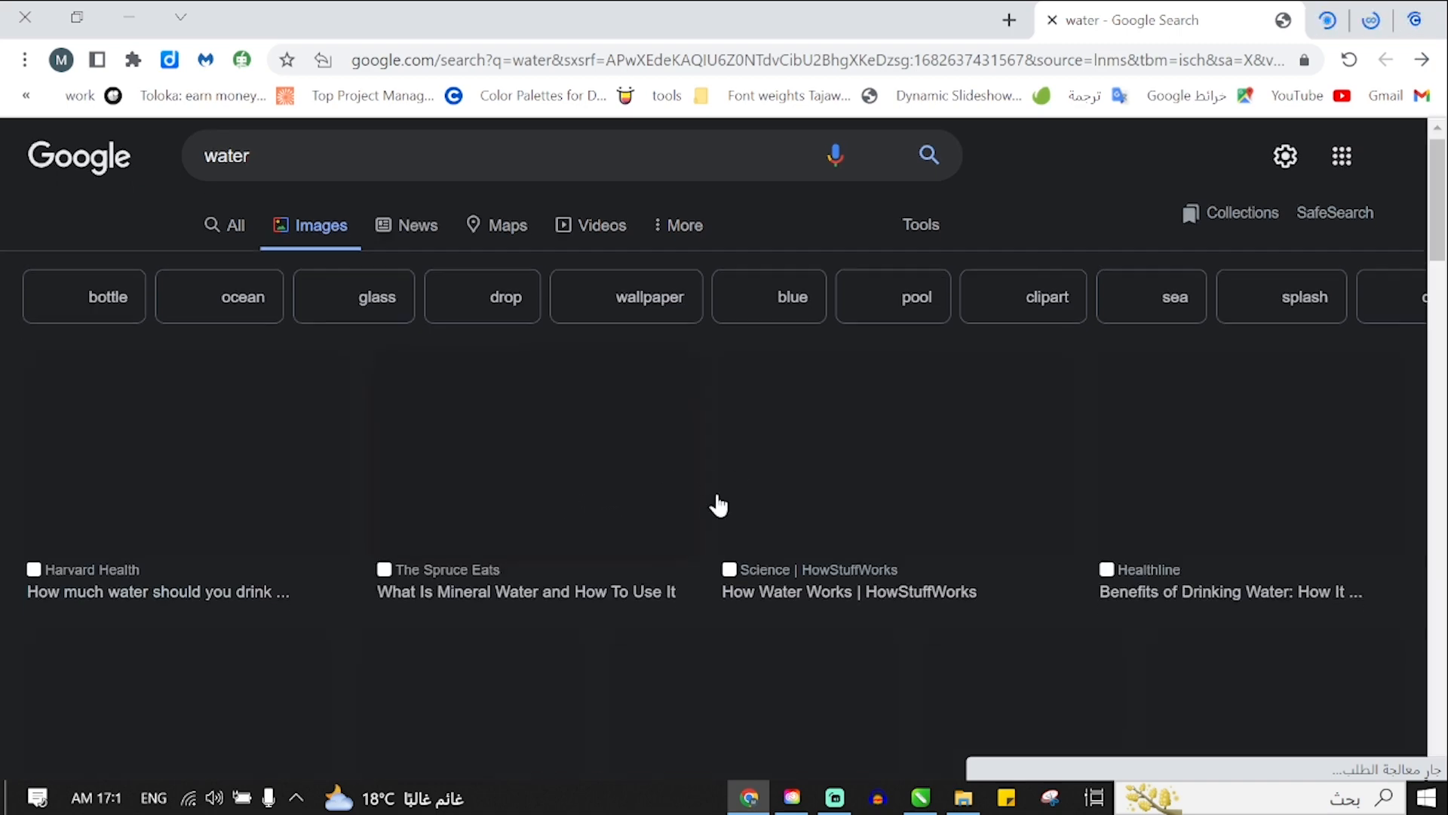
Browse the water image results, open the Unsplash picture of a teal wave with a white background, and copy the image
scroll(717, 504, "down", 2)
scroll(660, 489, "down", 5)
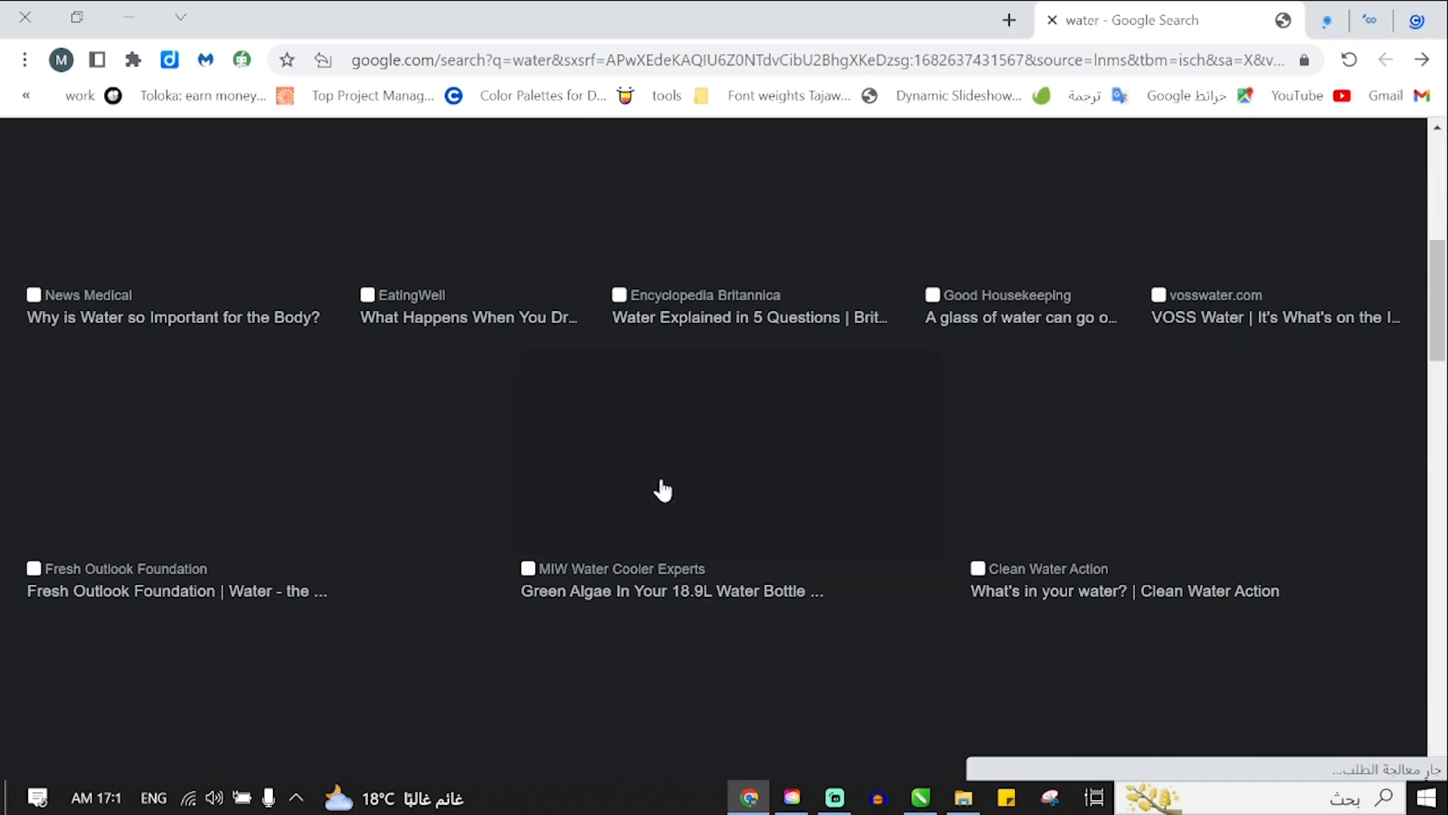
scroll(660, 490, "up", 5)
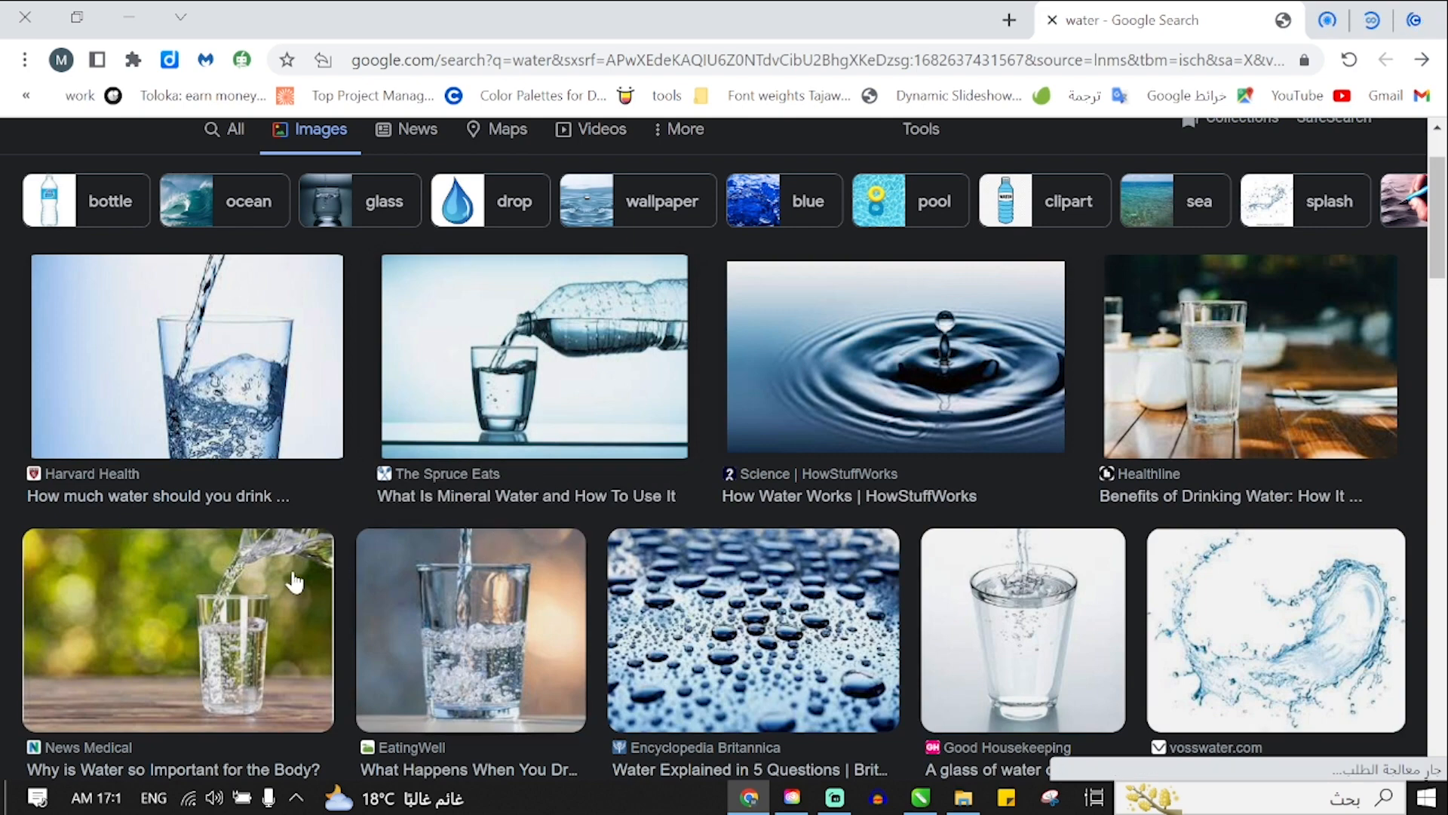
scroll(294, 582, "down", 5)
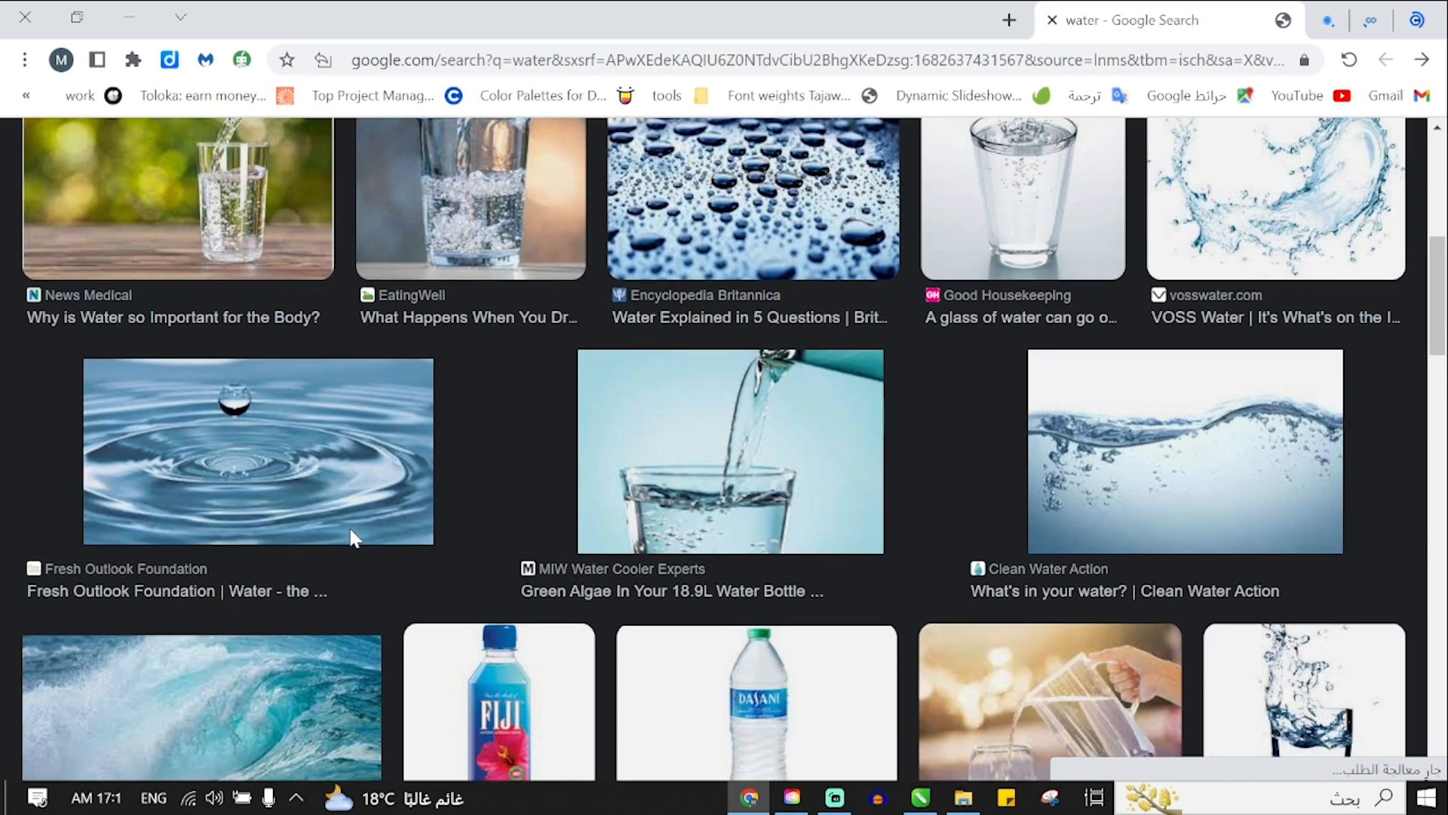
scroll(351, 537, "down", 5)
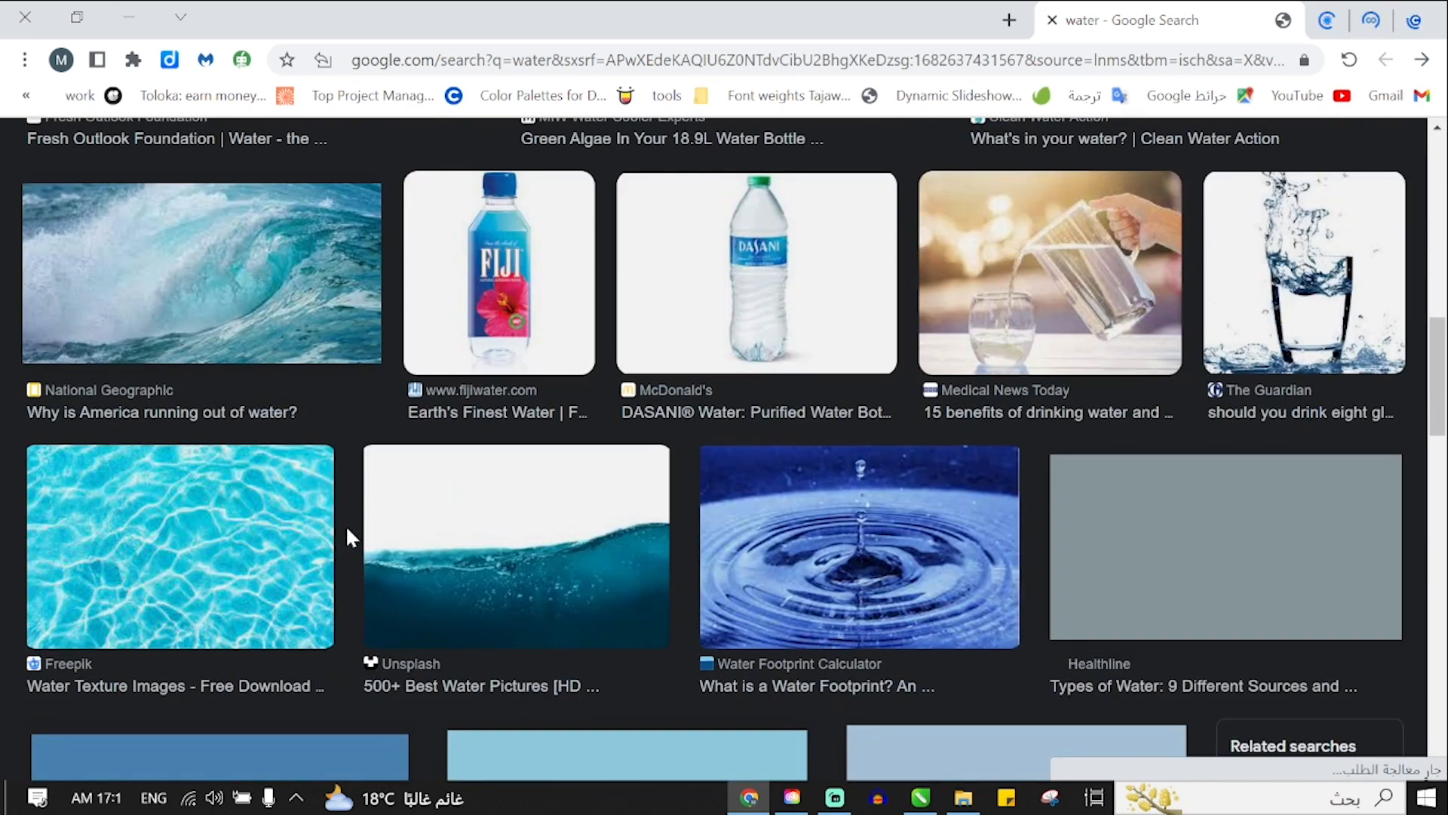
scroll(346, 523, "down", 3)
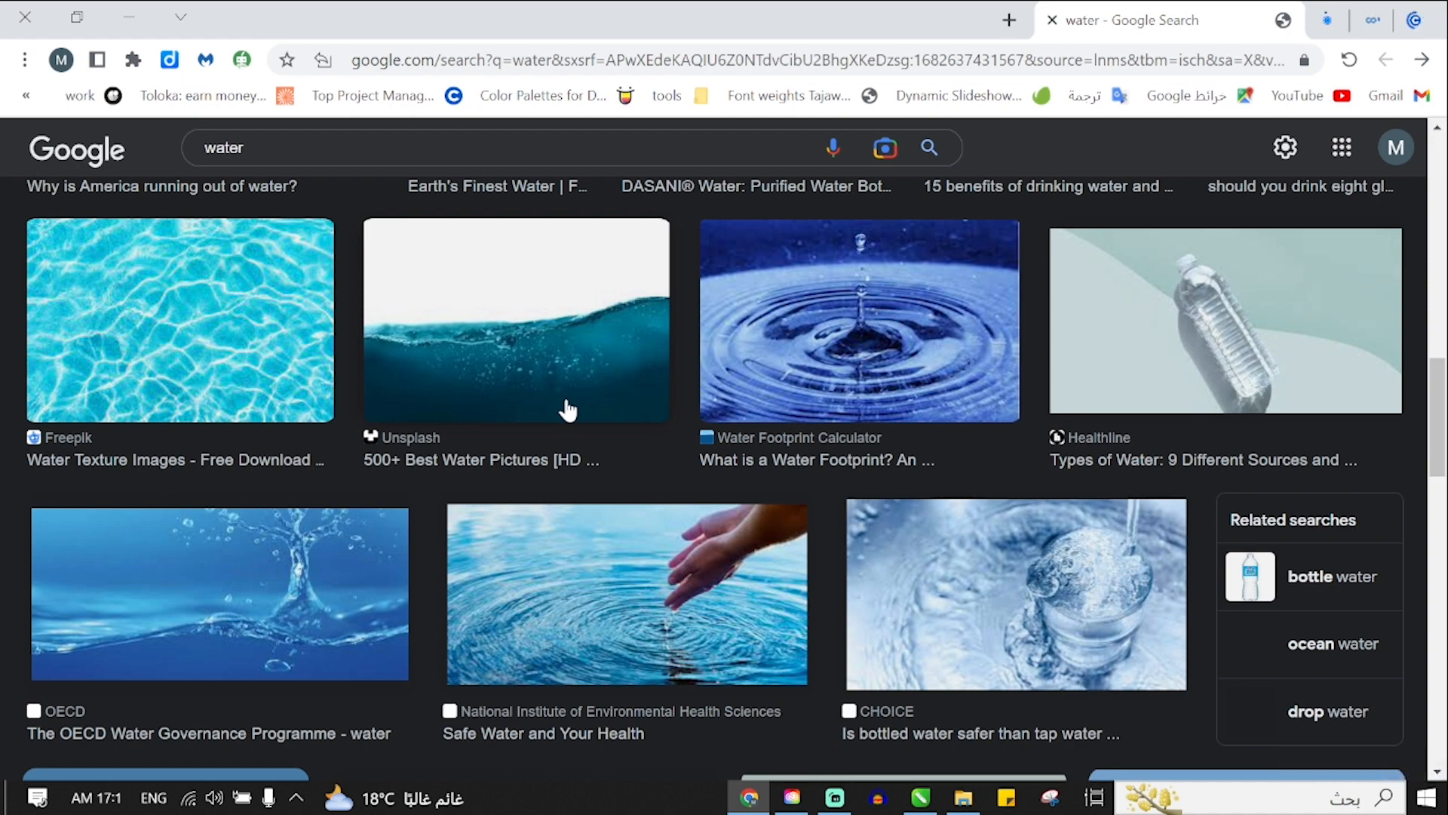
scroll(593, 396, "up", 5)
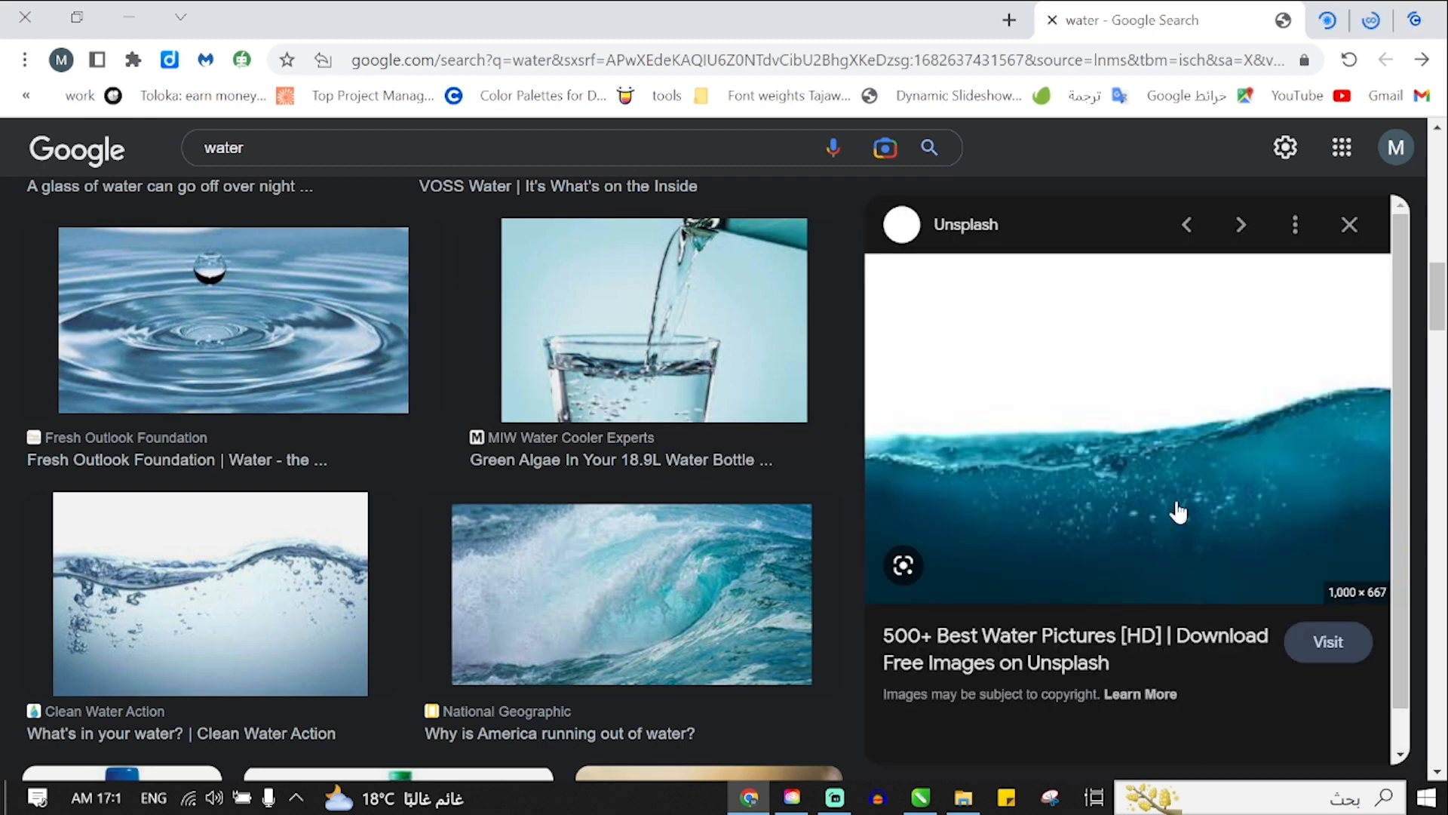
right_click(1132, 466)
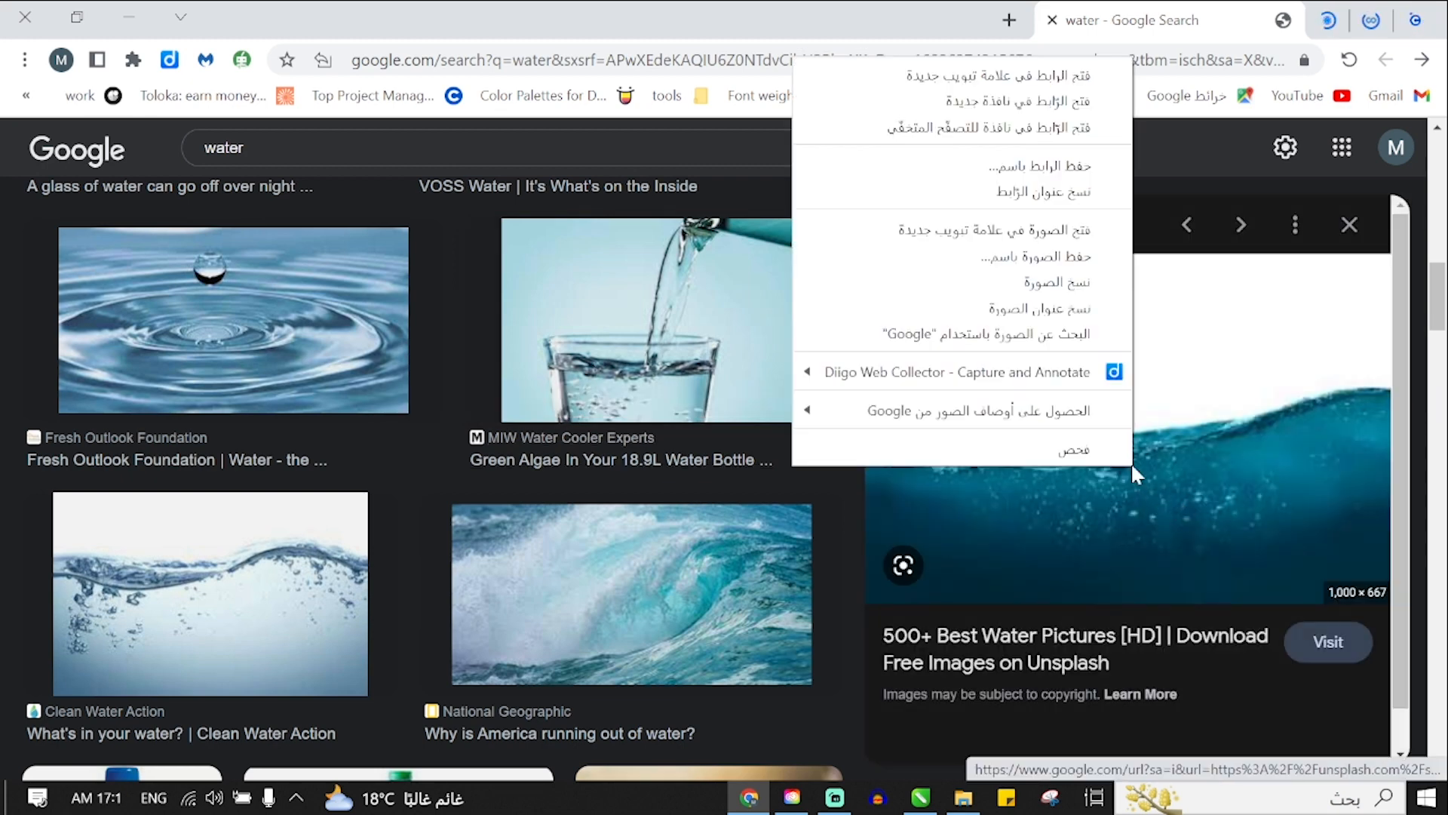
left_click(1086, 285)
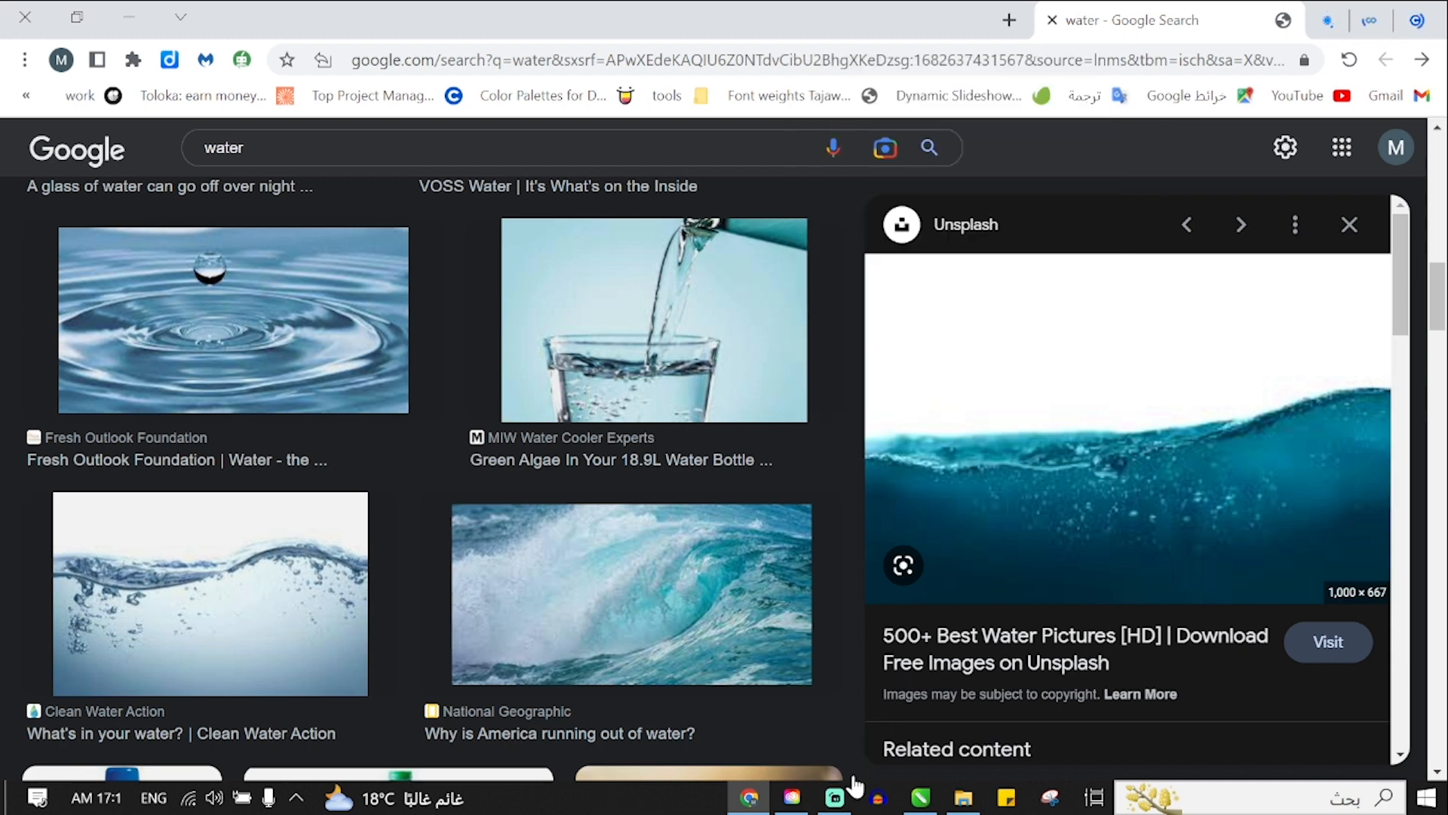
Switch to CorelDRAW and place the copied water picture between the sketch photo and the A logo, about 18.7 by 12.4 cm
left_click(924, 801)
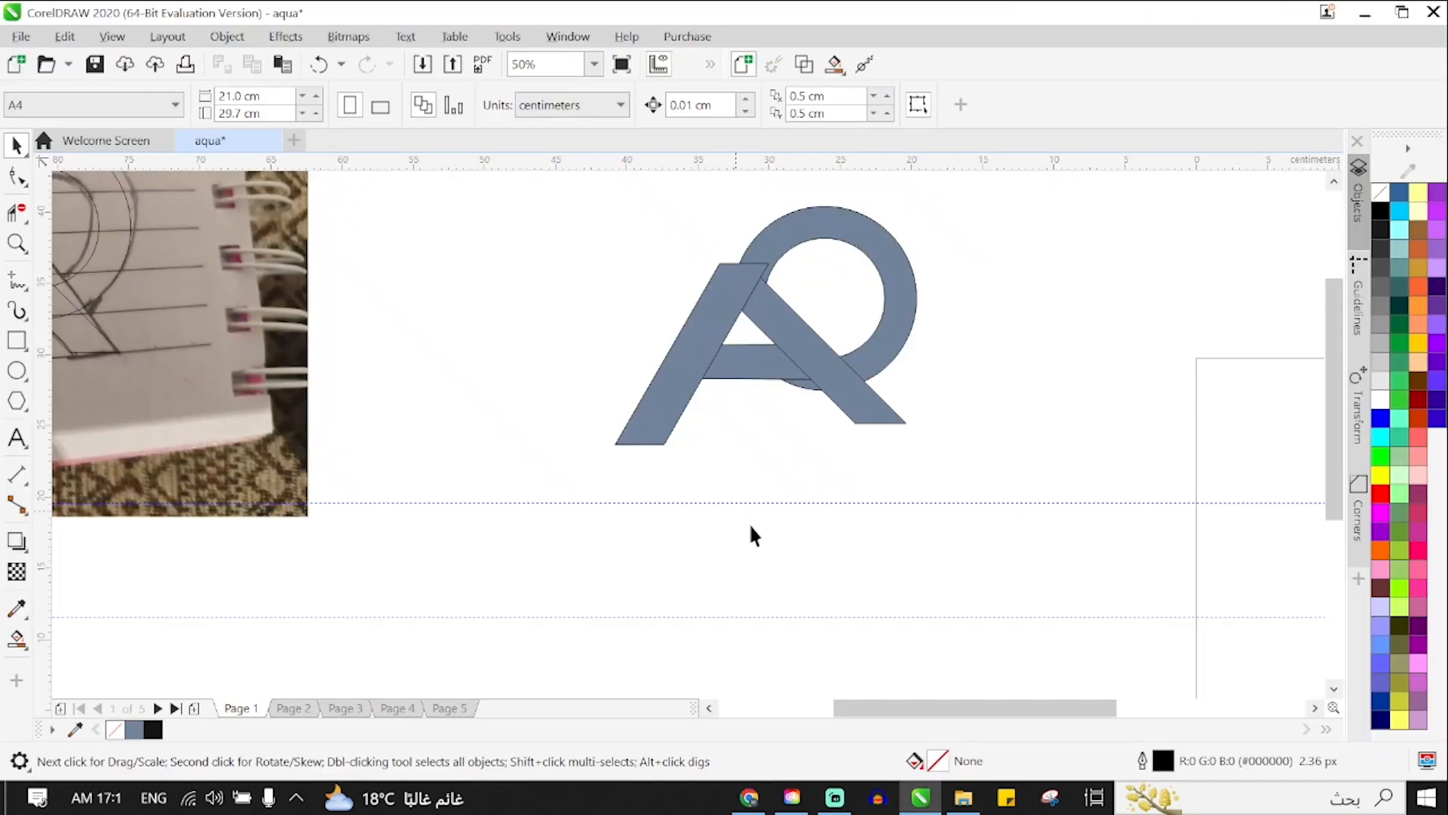
left_click_drag(1292, 597, 453, 319)
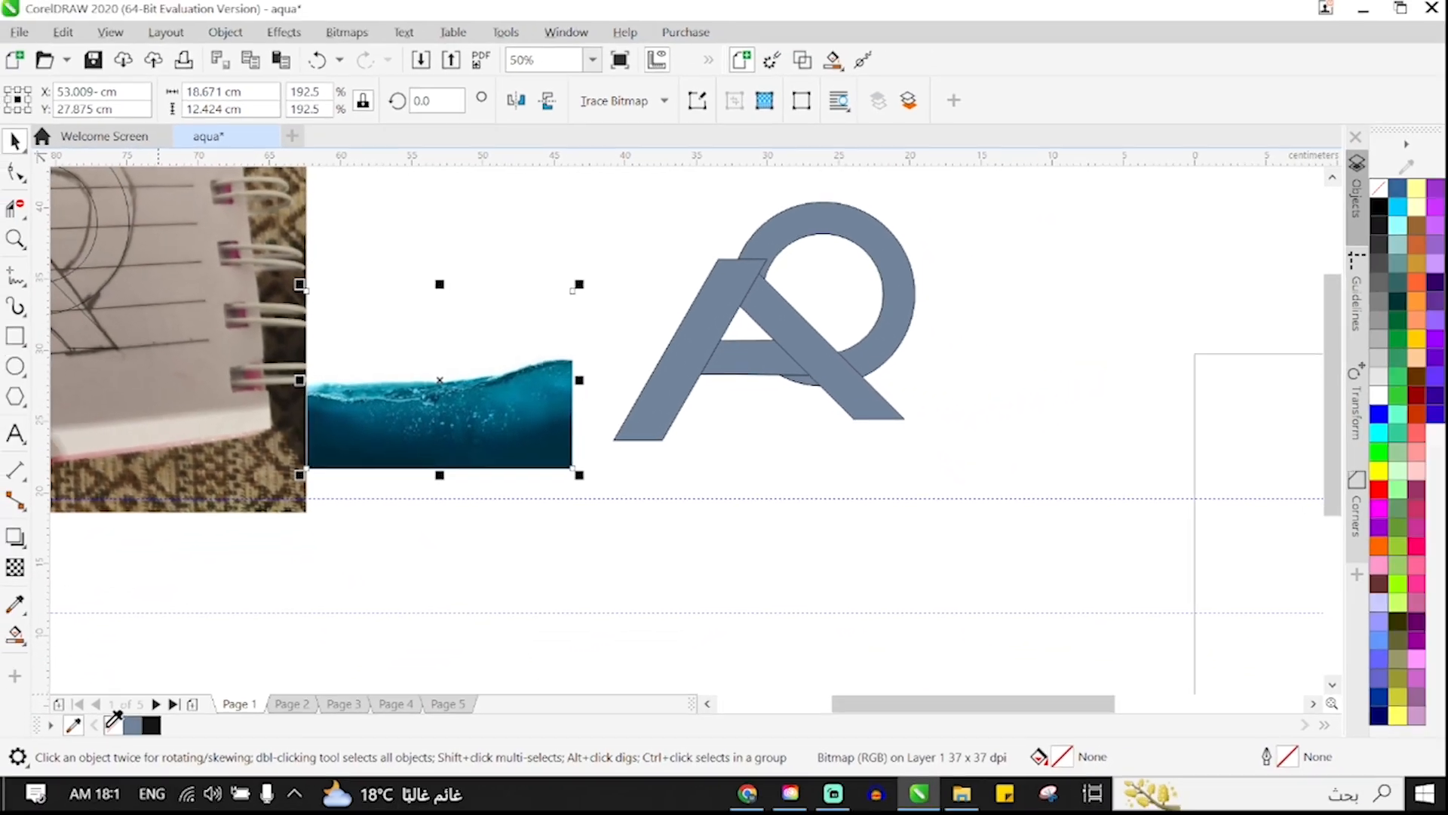
scroll(354, 419, "up", 4)
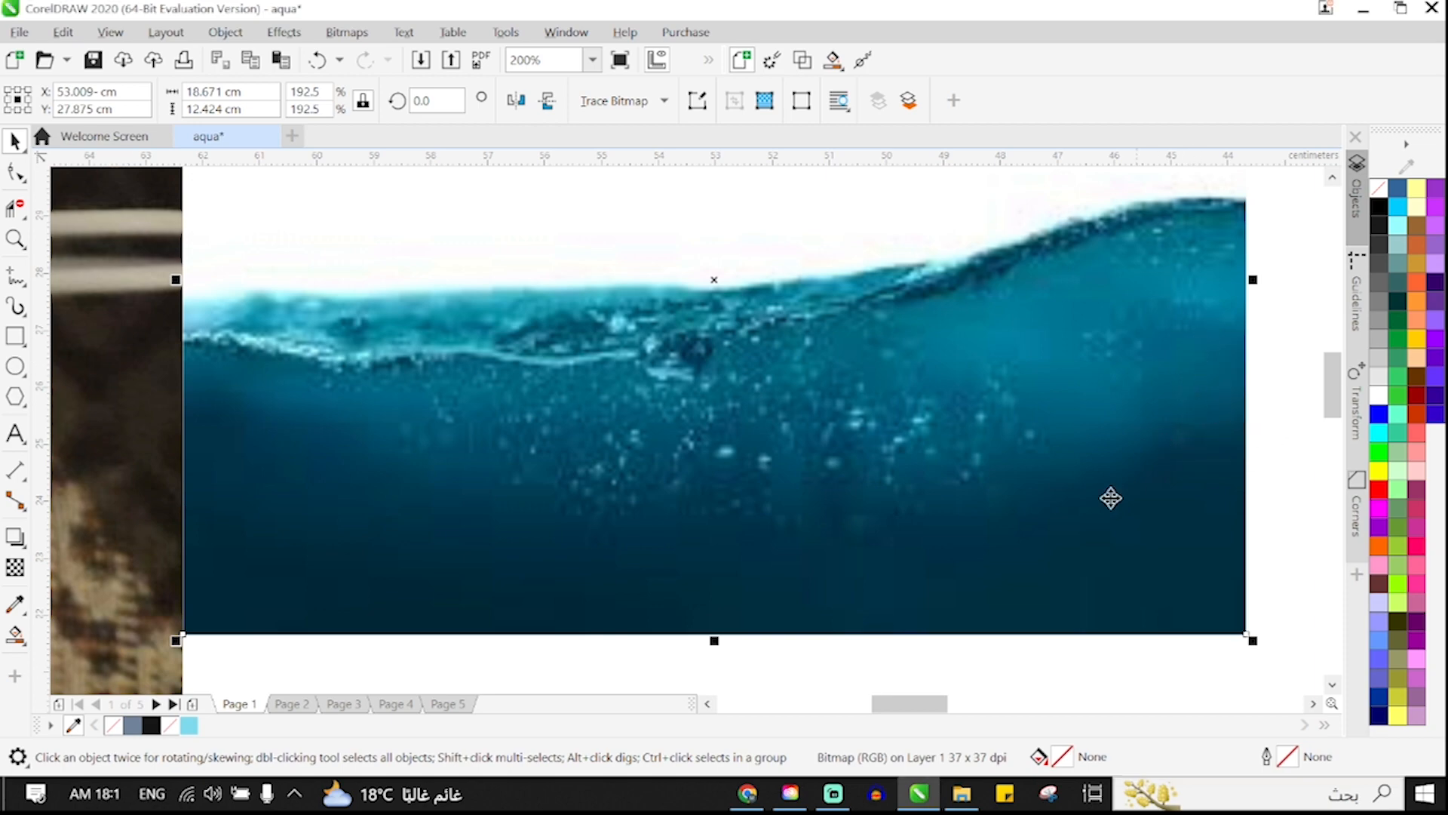
scroll(679, 668, "down", 3)
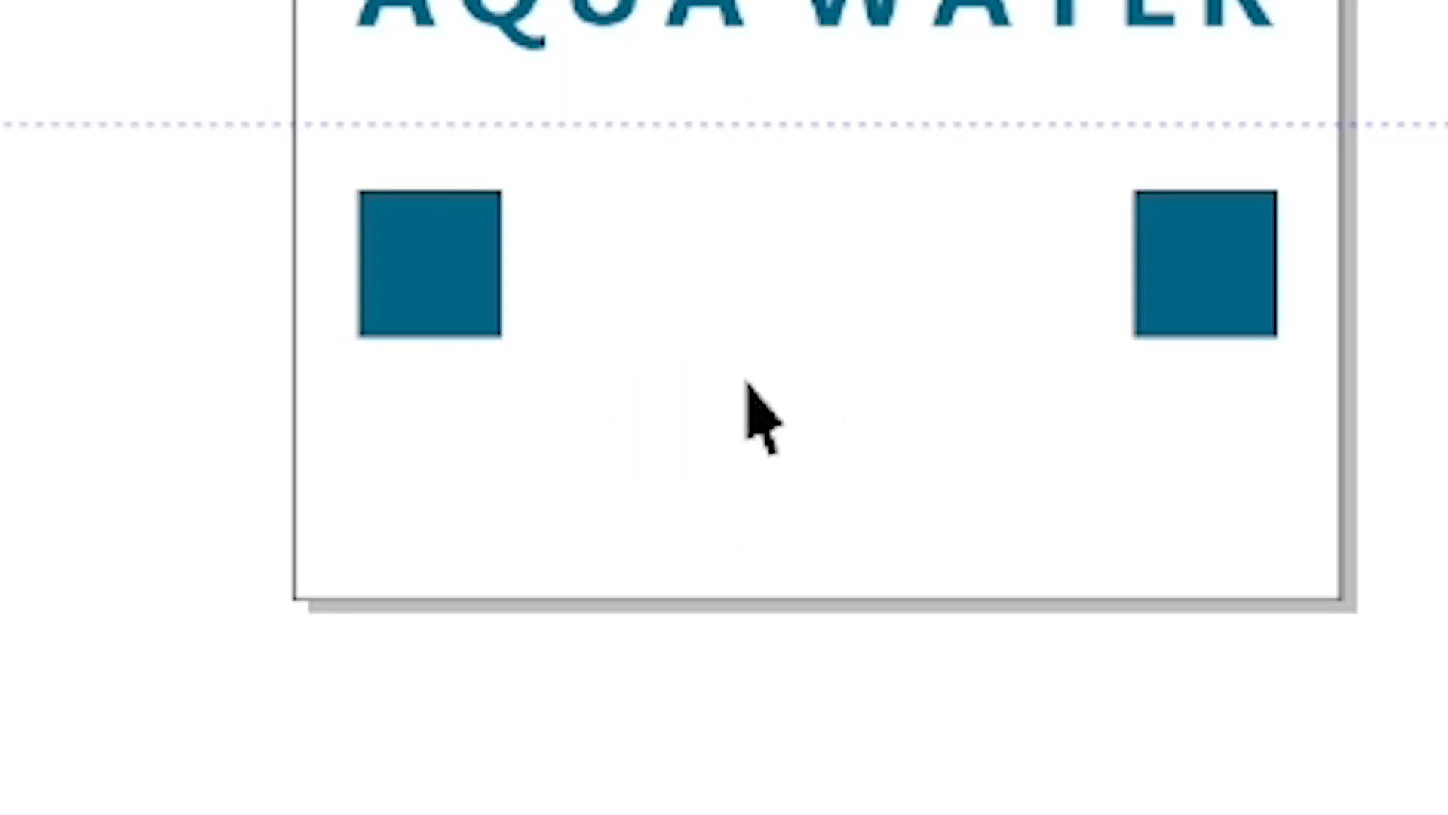
Switch the dark teal palette colour R2 G101 B132 to Spot treatment and set it back to Process
scroll(749, 415, "up", 2)
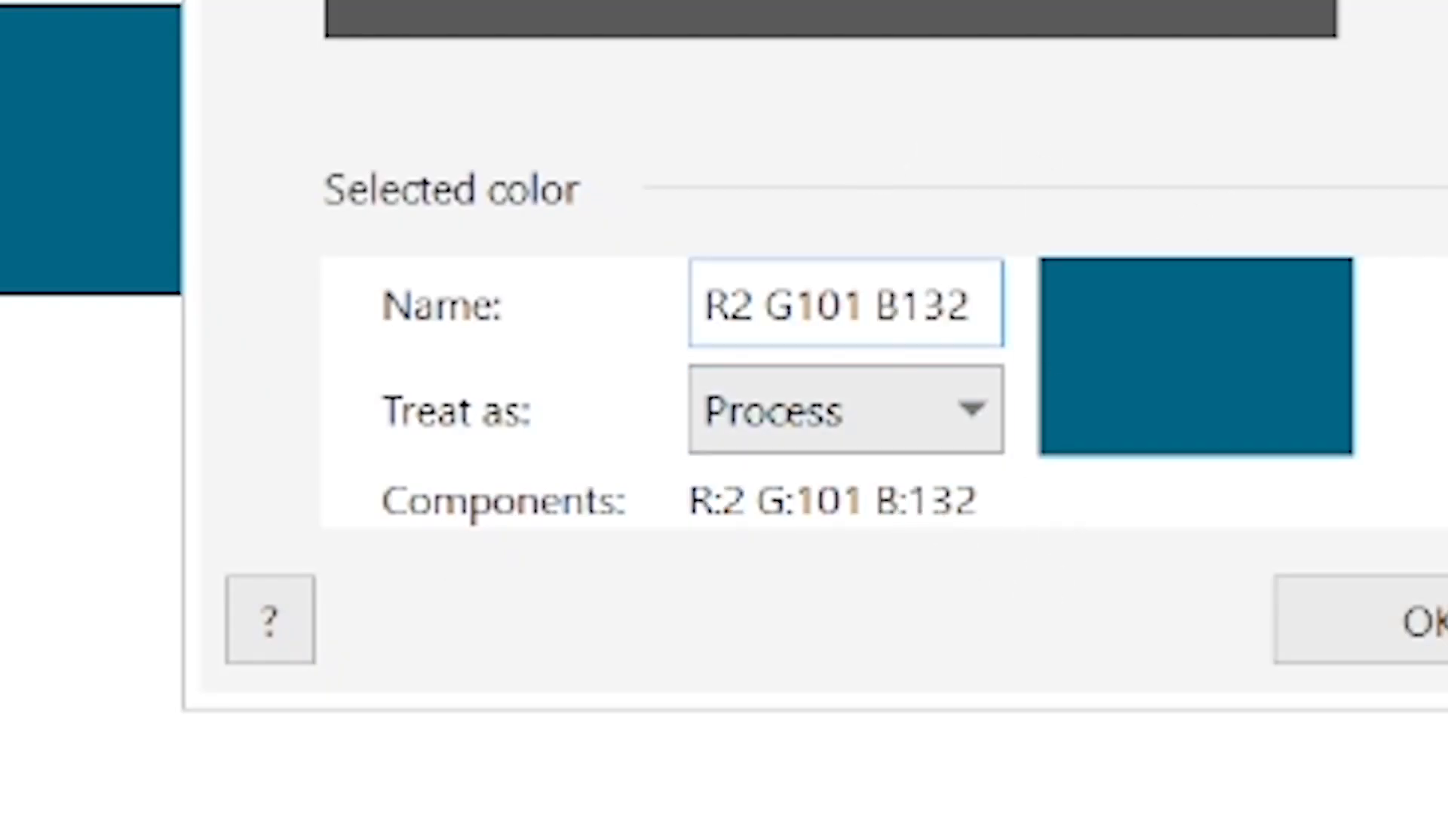
left_click(947, 416)
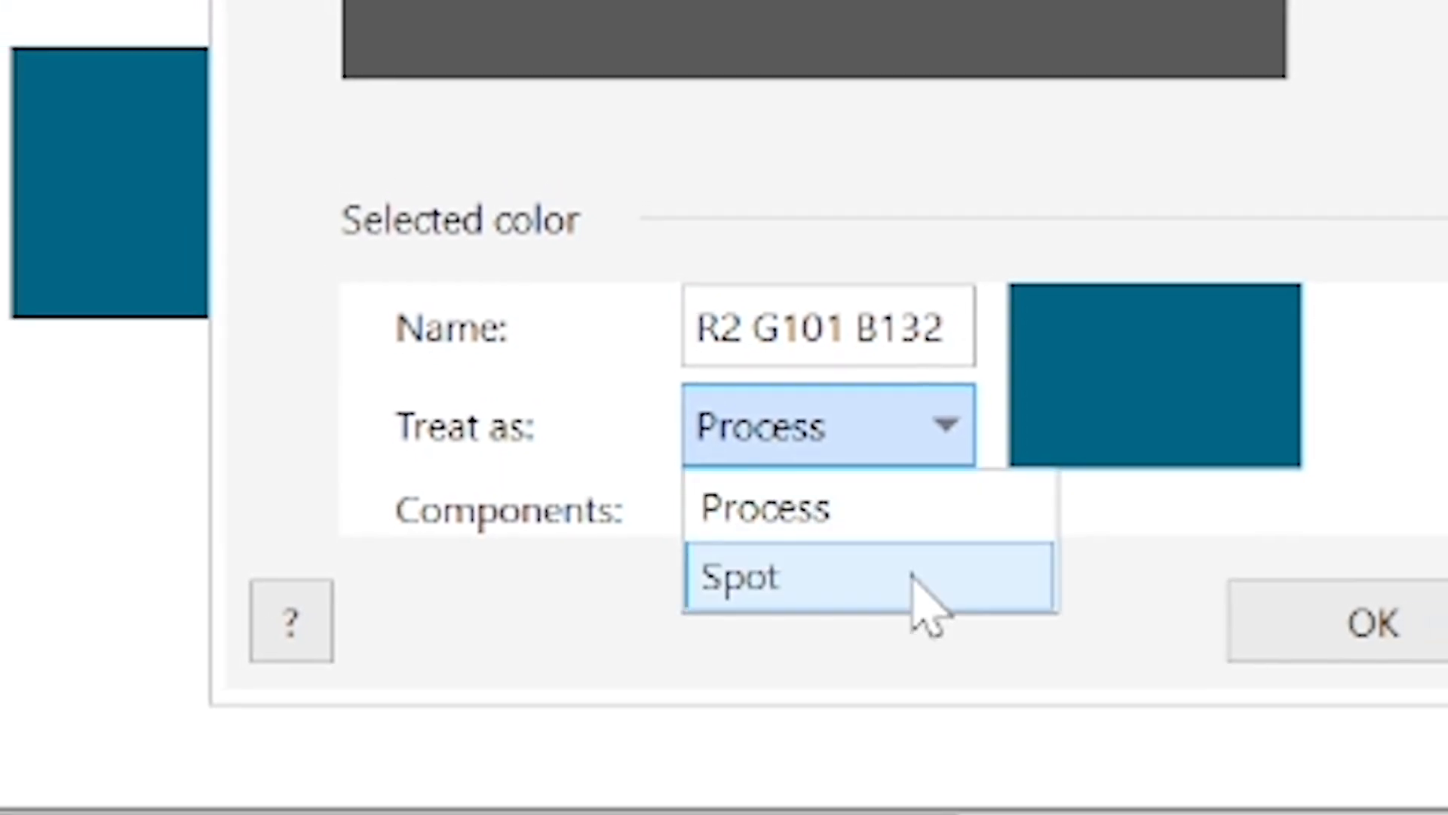
left_click(917, 577)
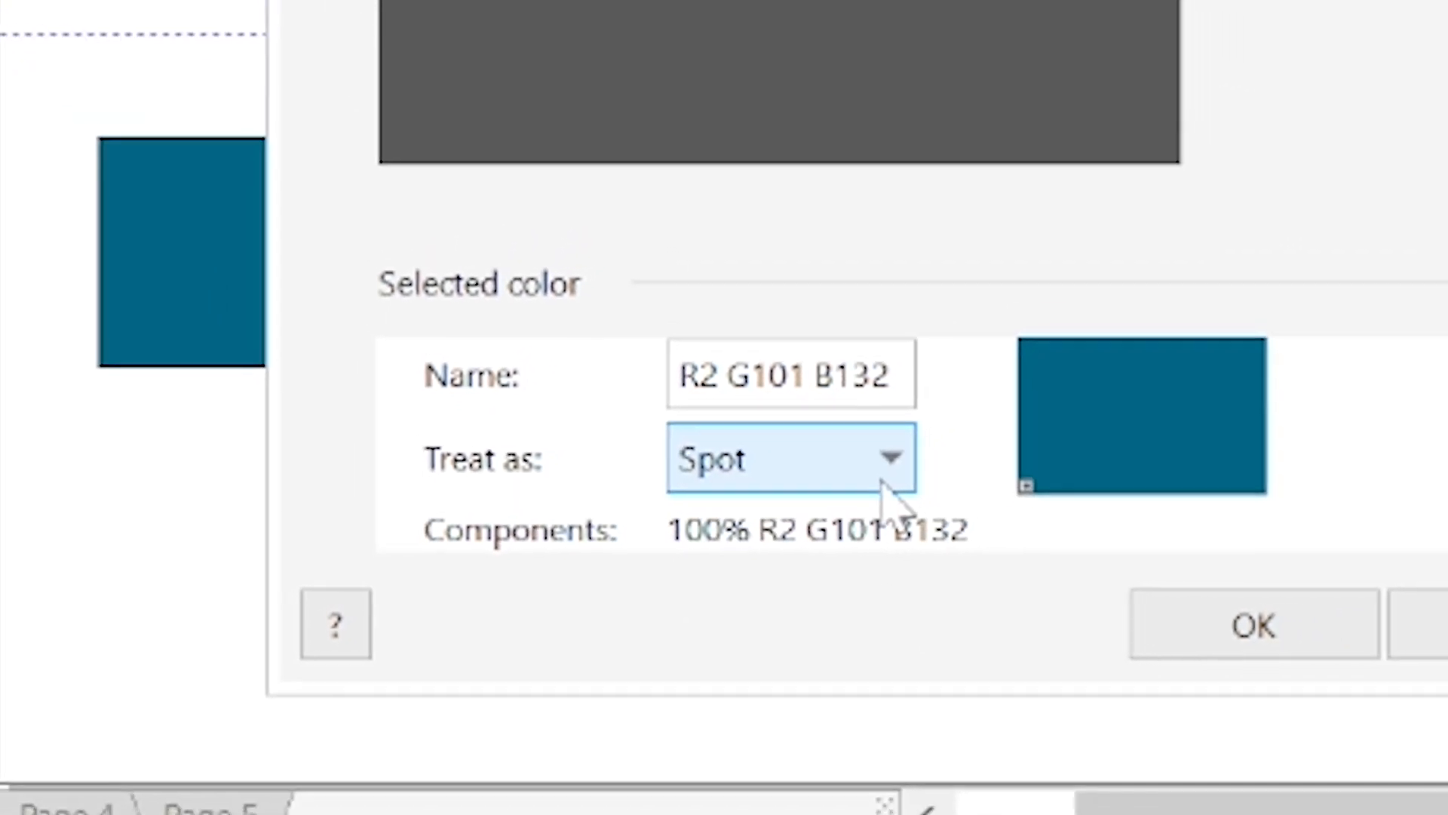
left_click(887, 470)
left_click(887, 526)
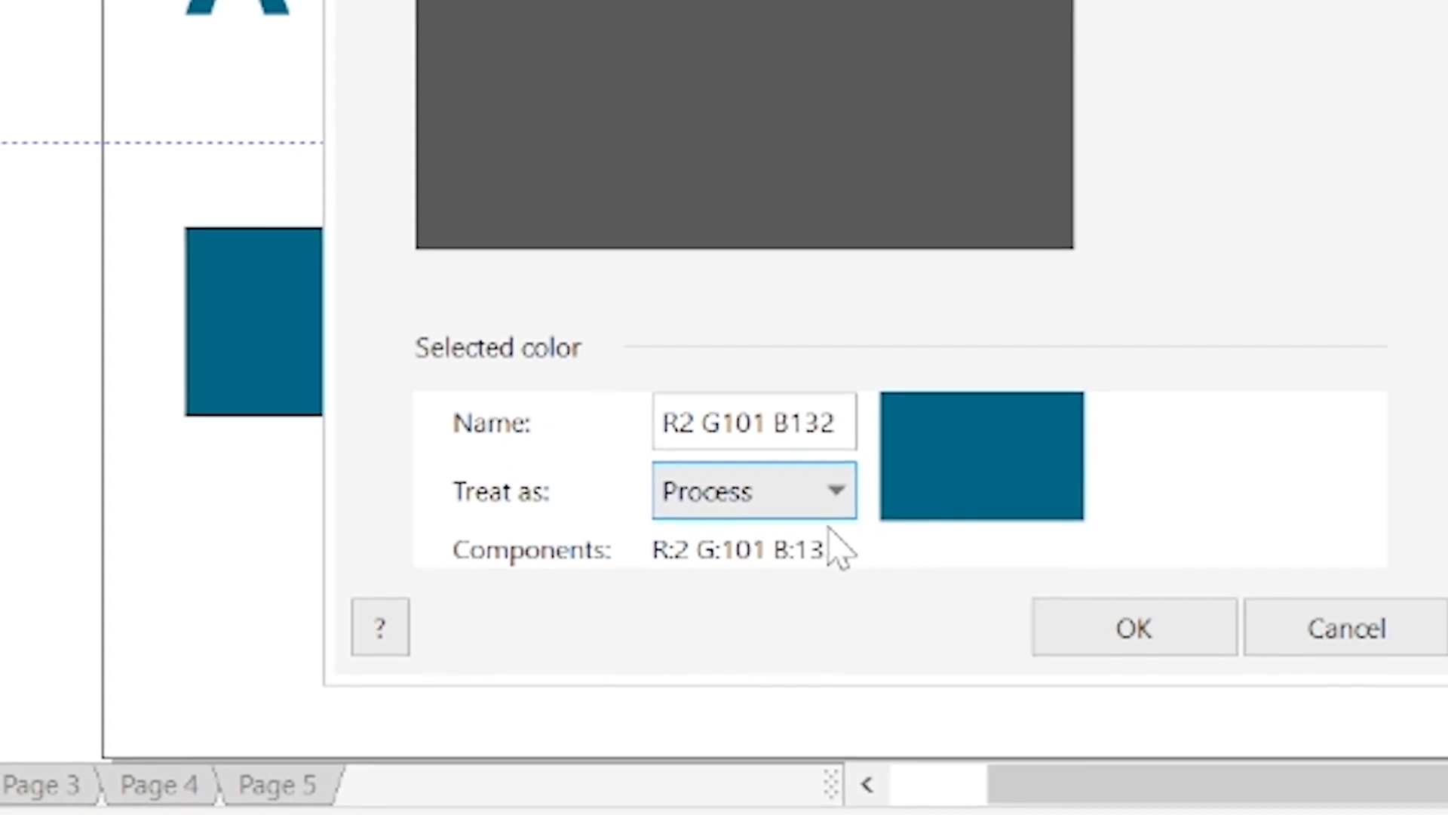
Copy the full name of the dark teal colour, R2 G101 B132, from the Document Palette and leave the palette editor
double_click(813, 423)
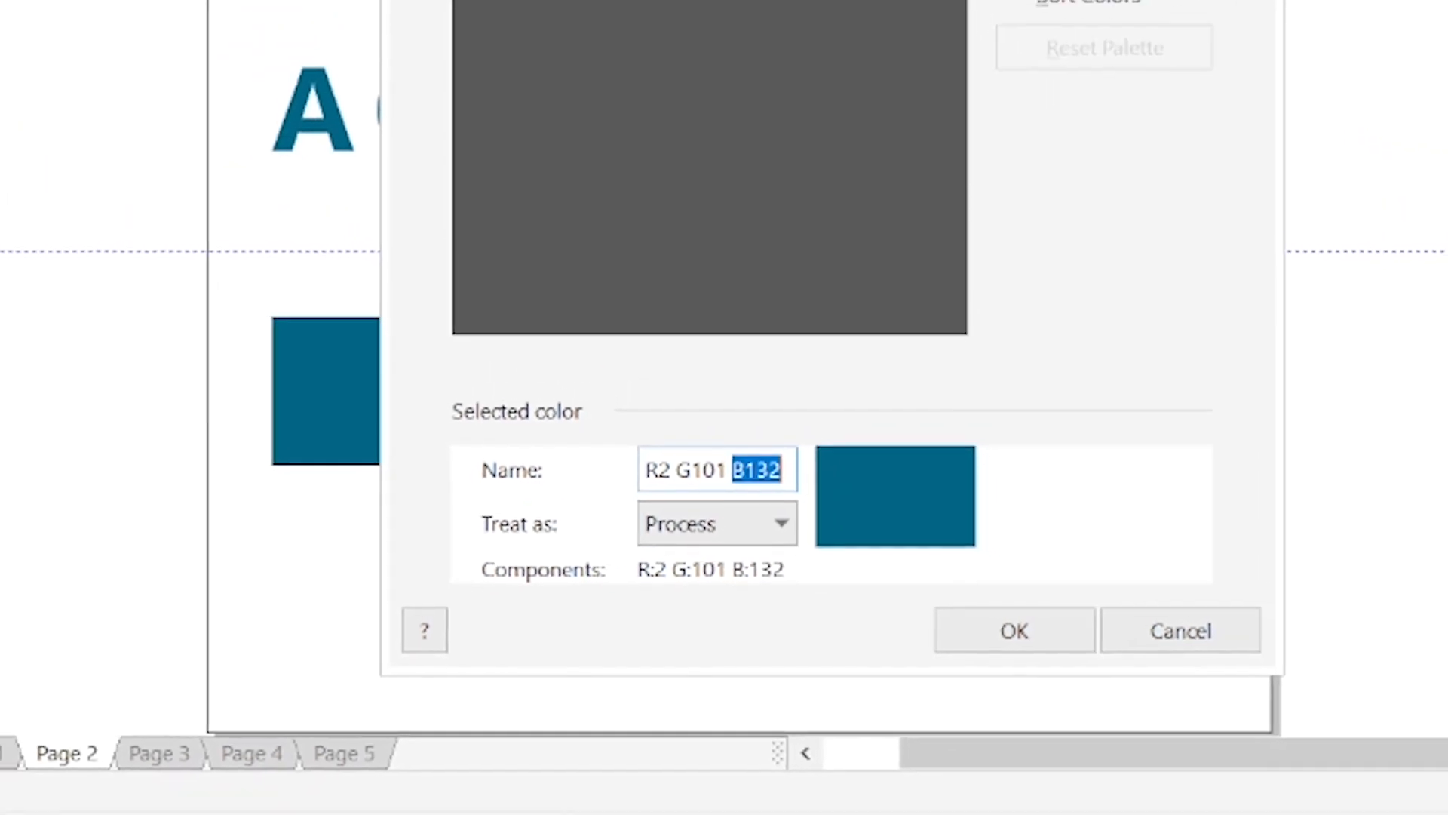
left_click_drag(646, 471, 791, 473)
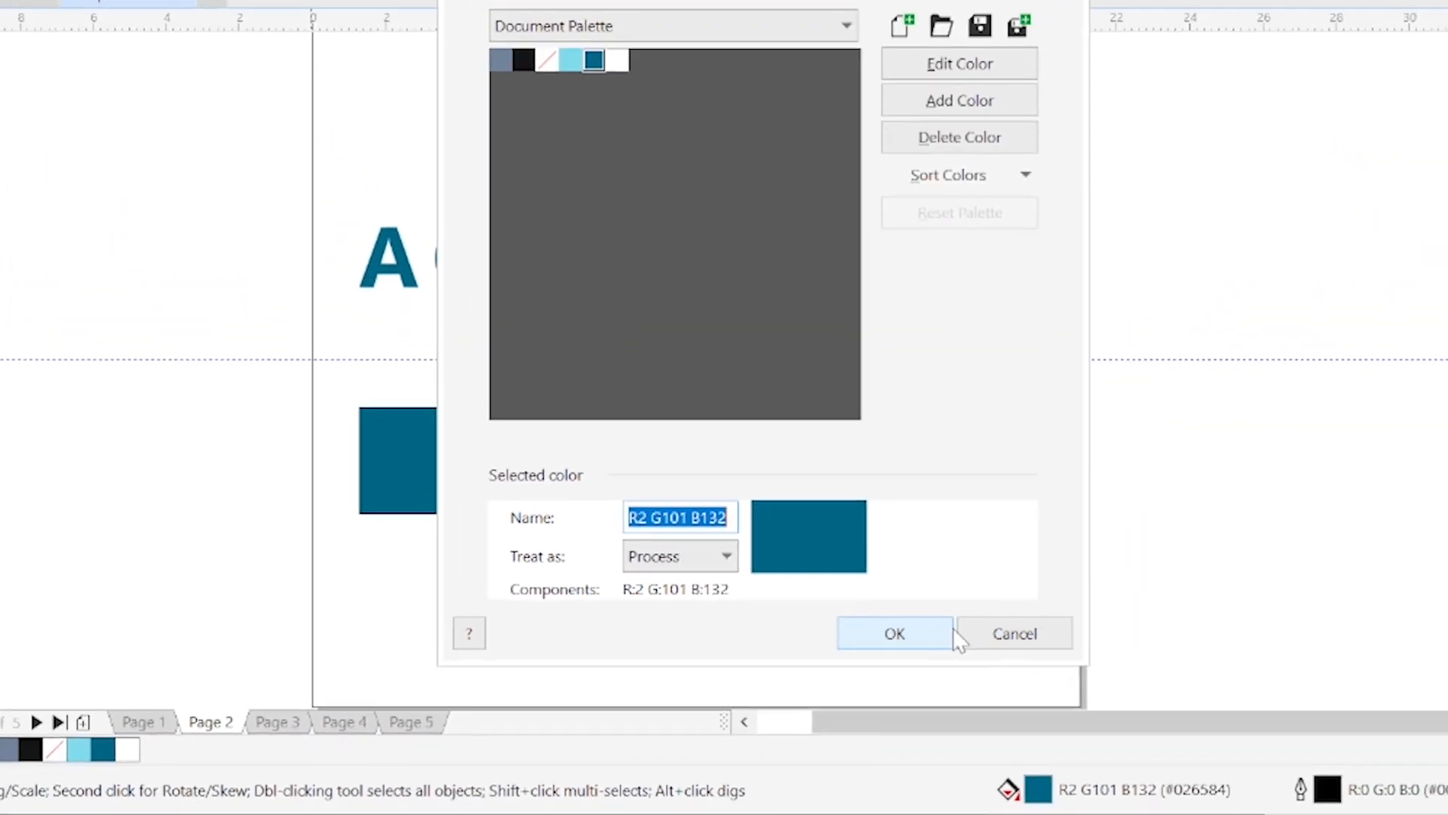
left_click(947, 630)
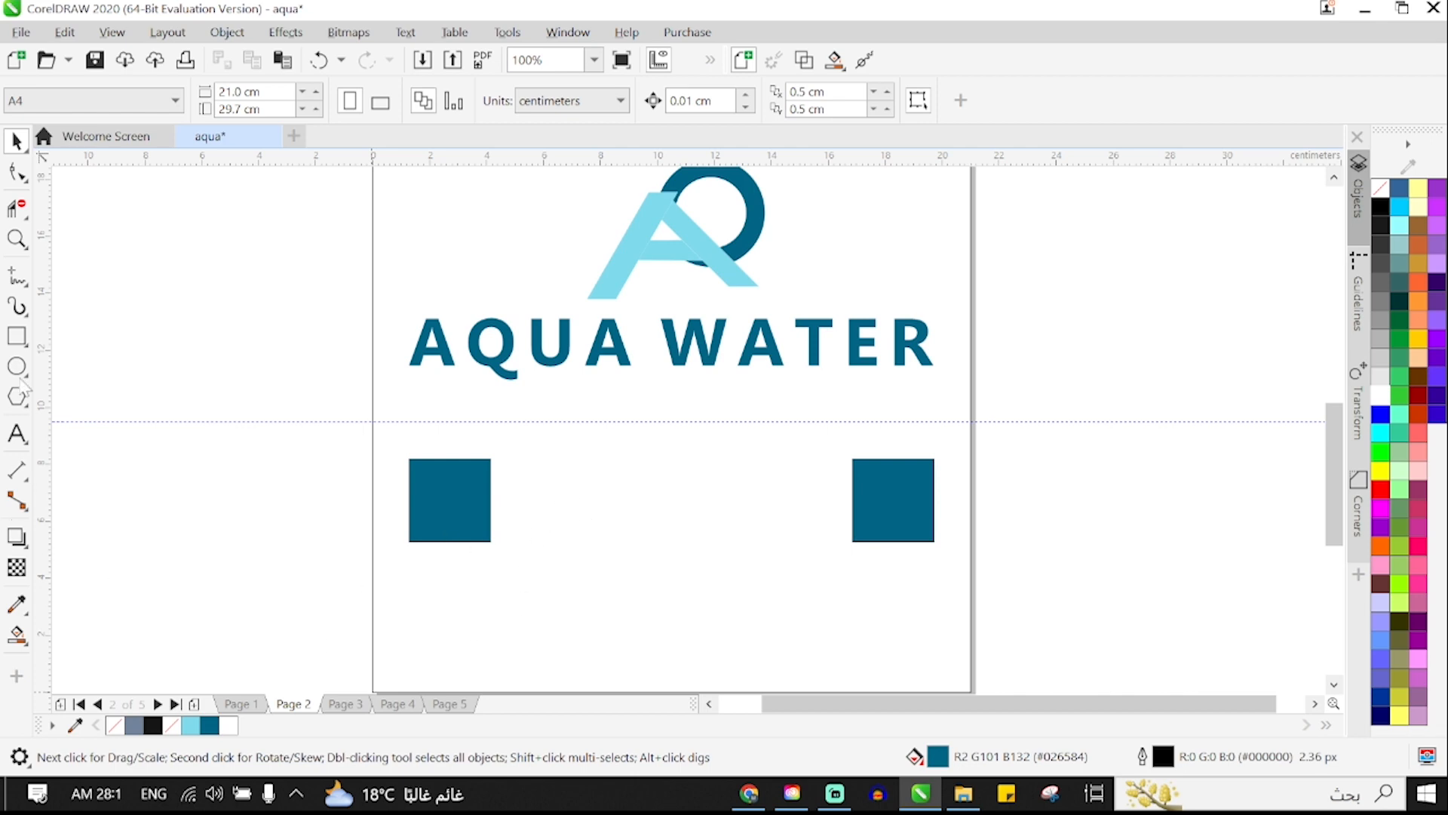
Paste the colour name R2 G101 B132 as a text label below the left dark teal square on Page 2, and select that square
left_click(17, 436)
left_click(389, 571)
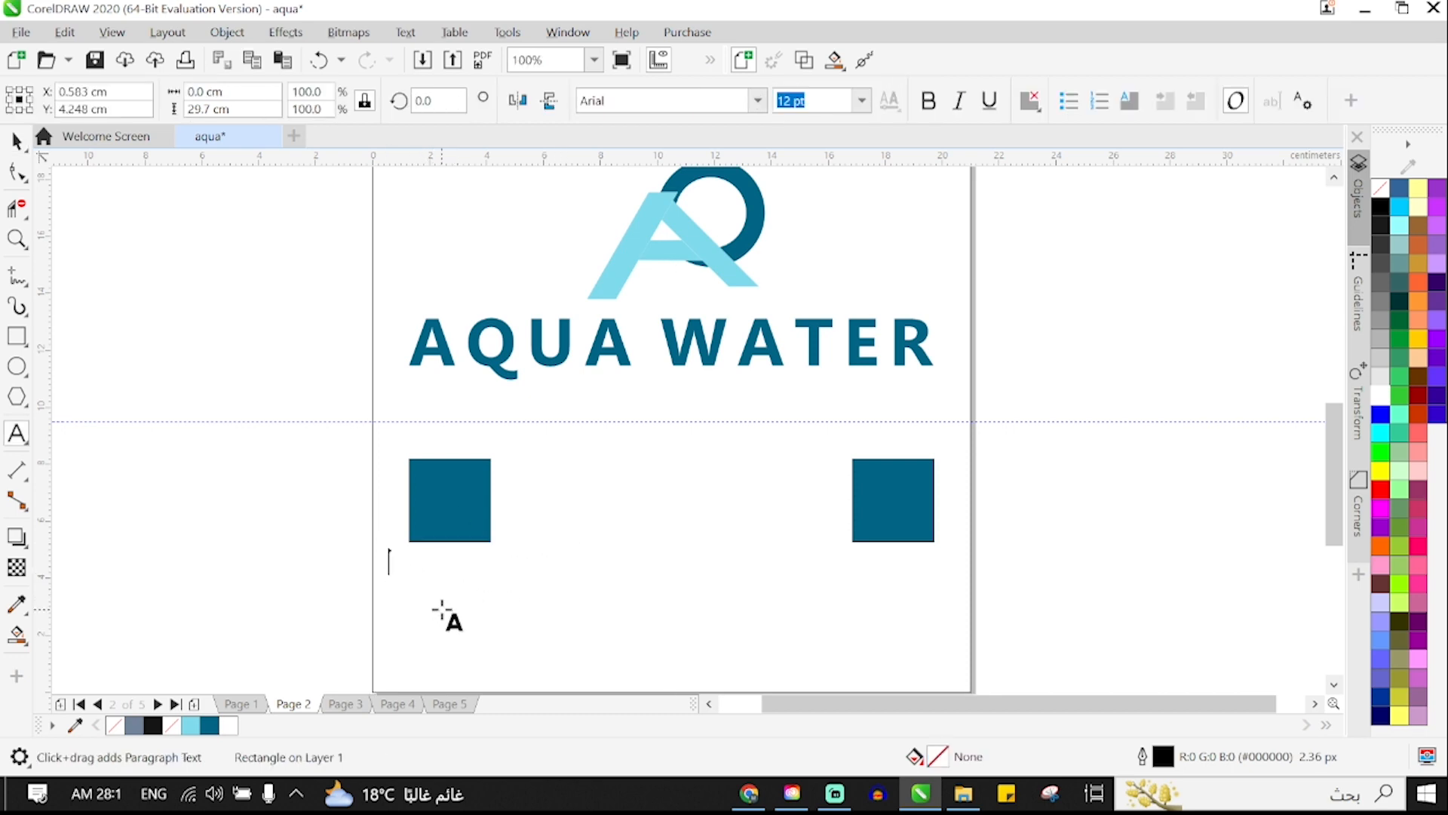
key("ctrl+v")
key("ctrl+space")
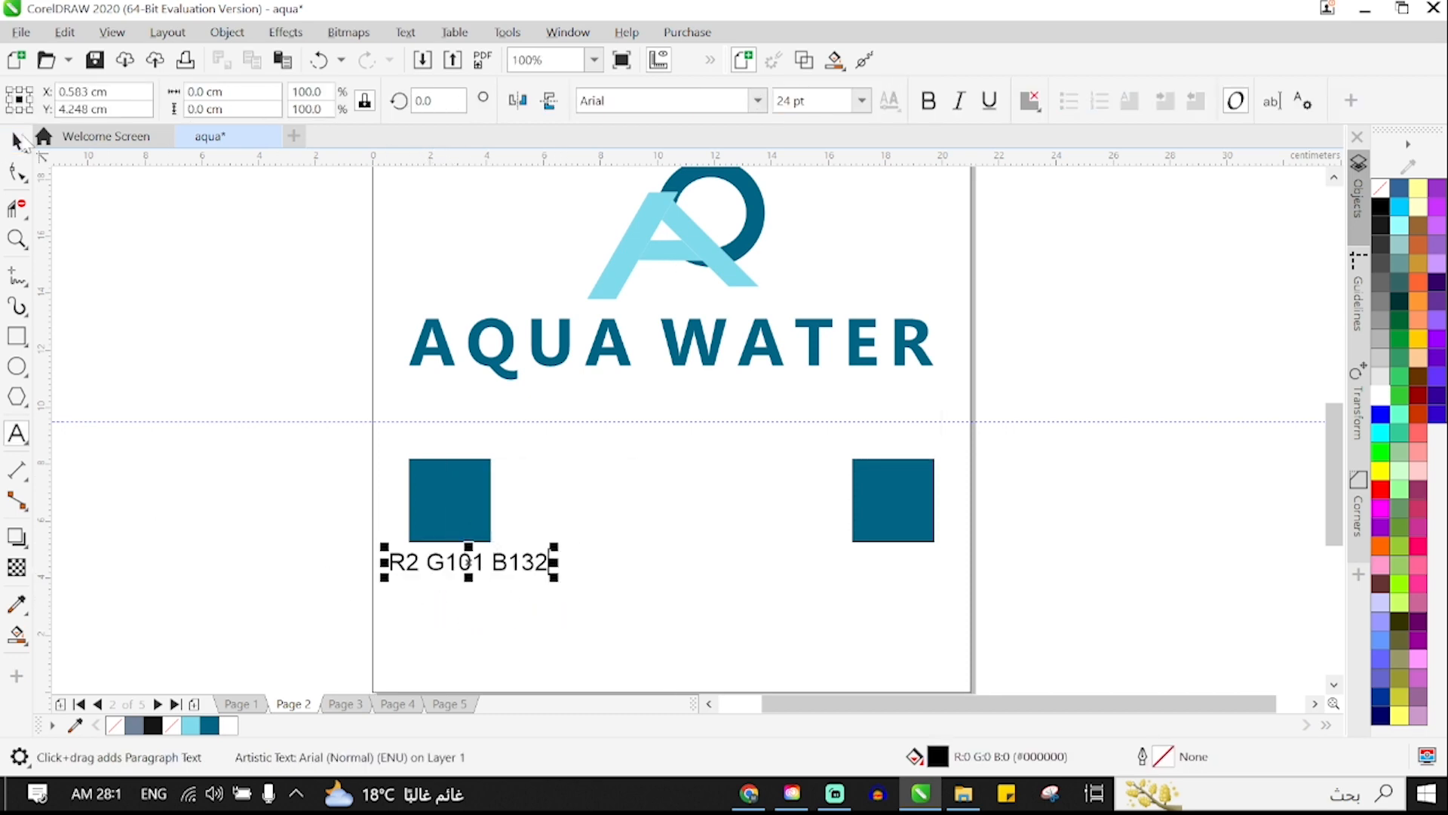
left_click(464, 503)
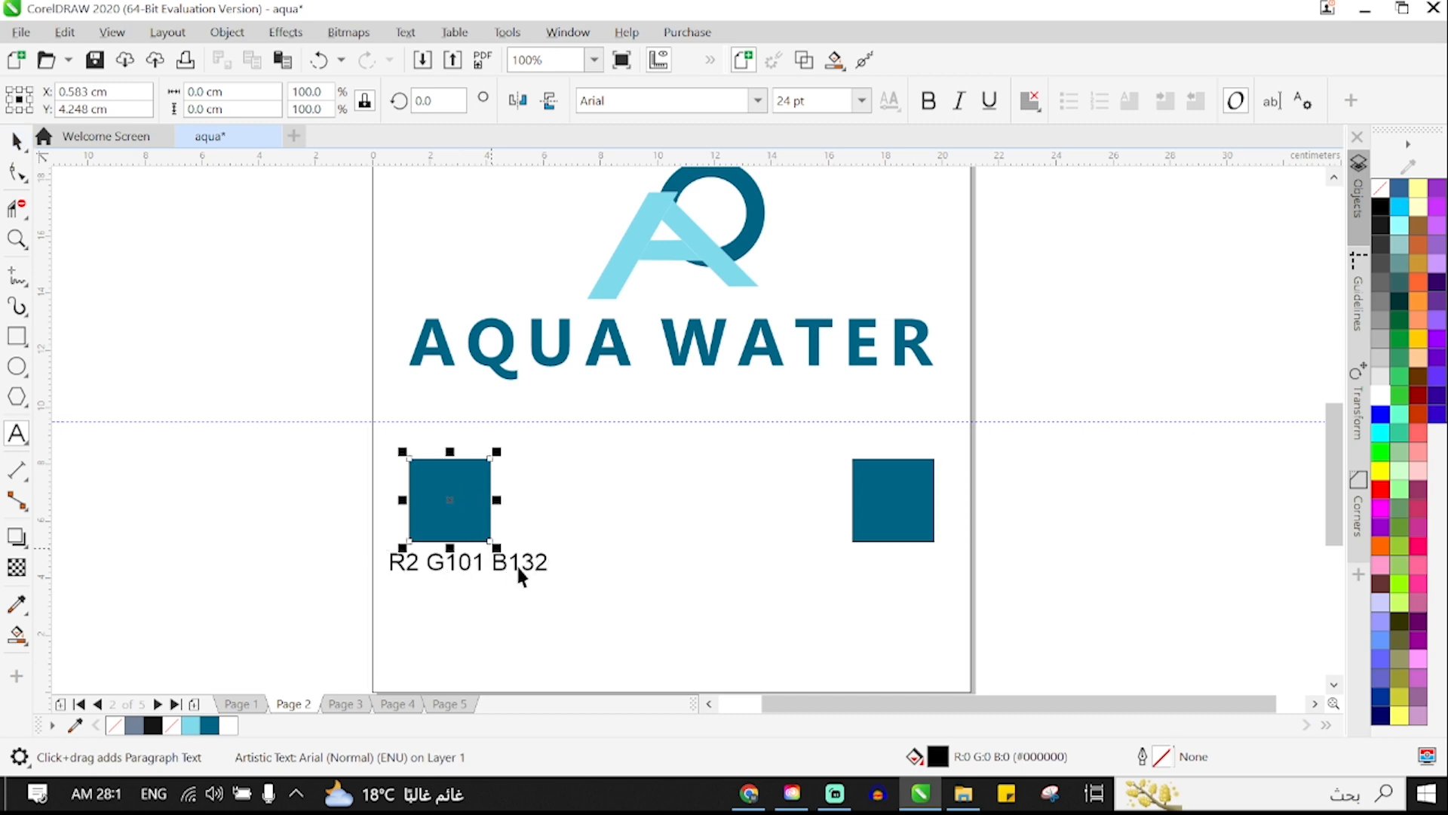
Show the object list and delete the A's light blue crossbar with the Virtual Segment Delete tool
left_click(1358, 198)
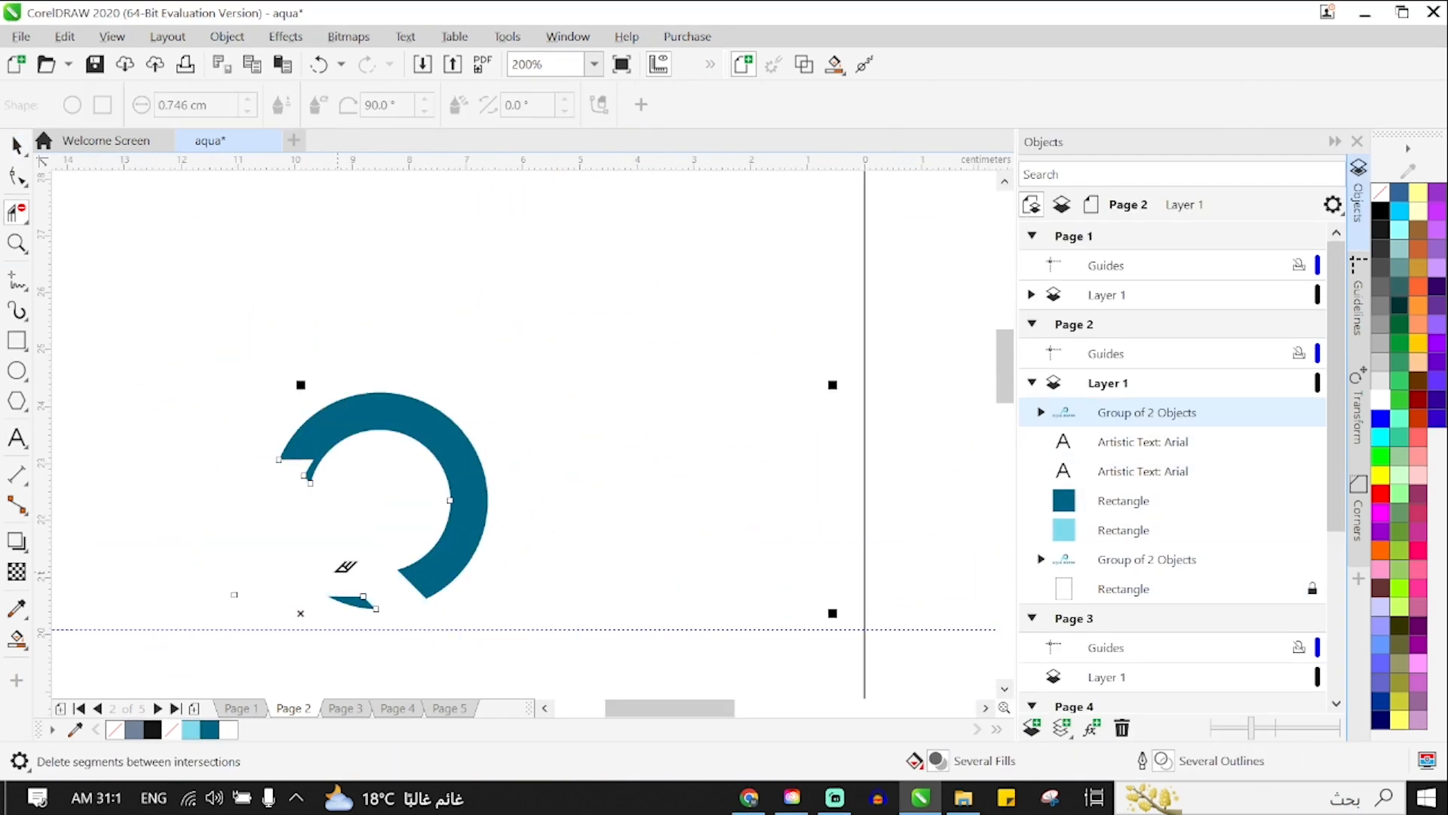
scroll(410, 645, "up", 3)
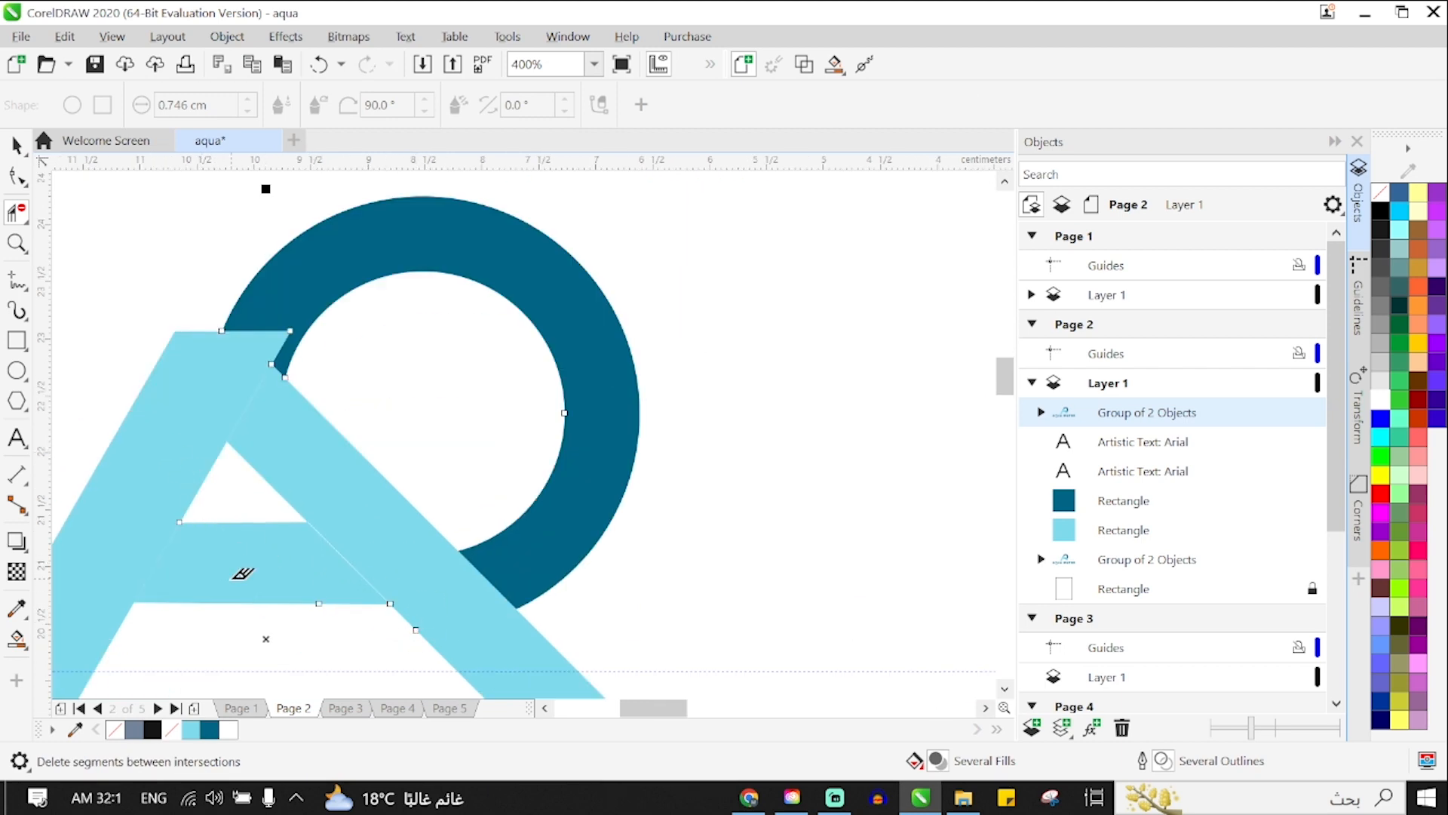
left_click(263, 568)
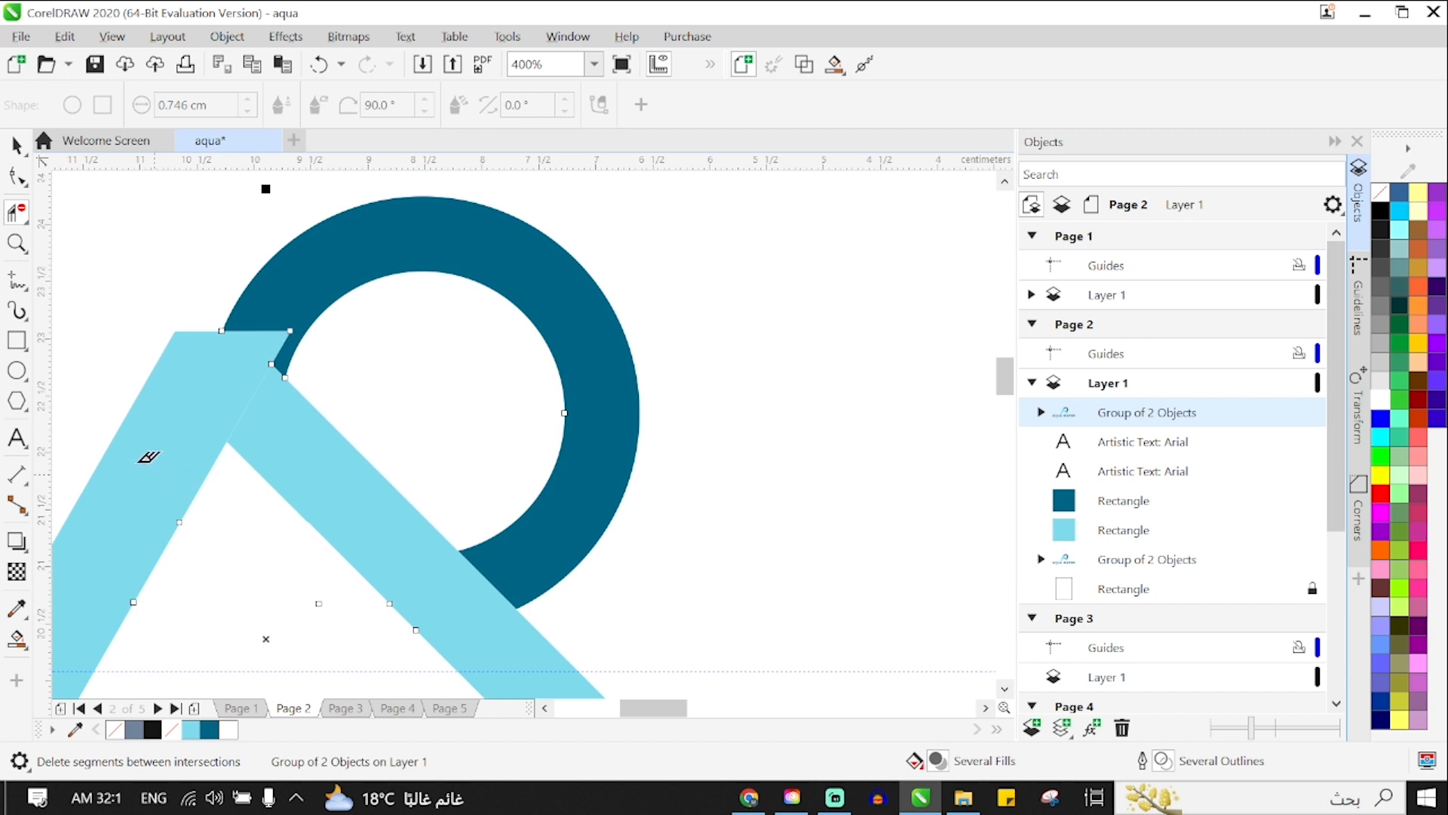
Try to delete the A's left leg and the small ring sliver at its upper right corner with Virtual Segment Delete
left_click(191, 506)
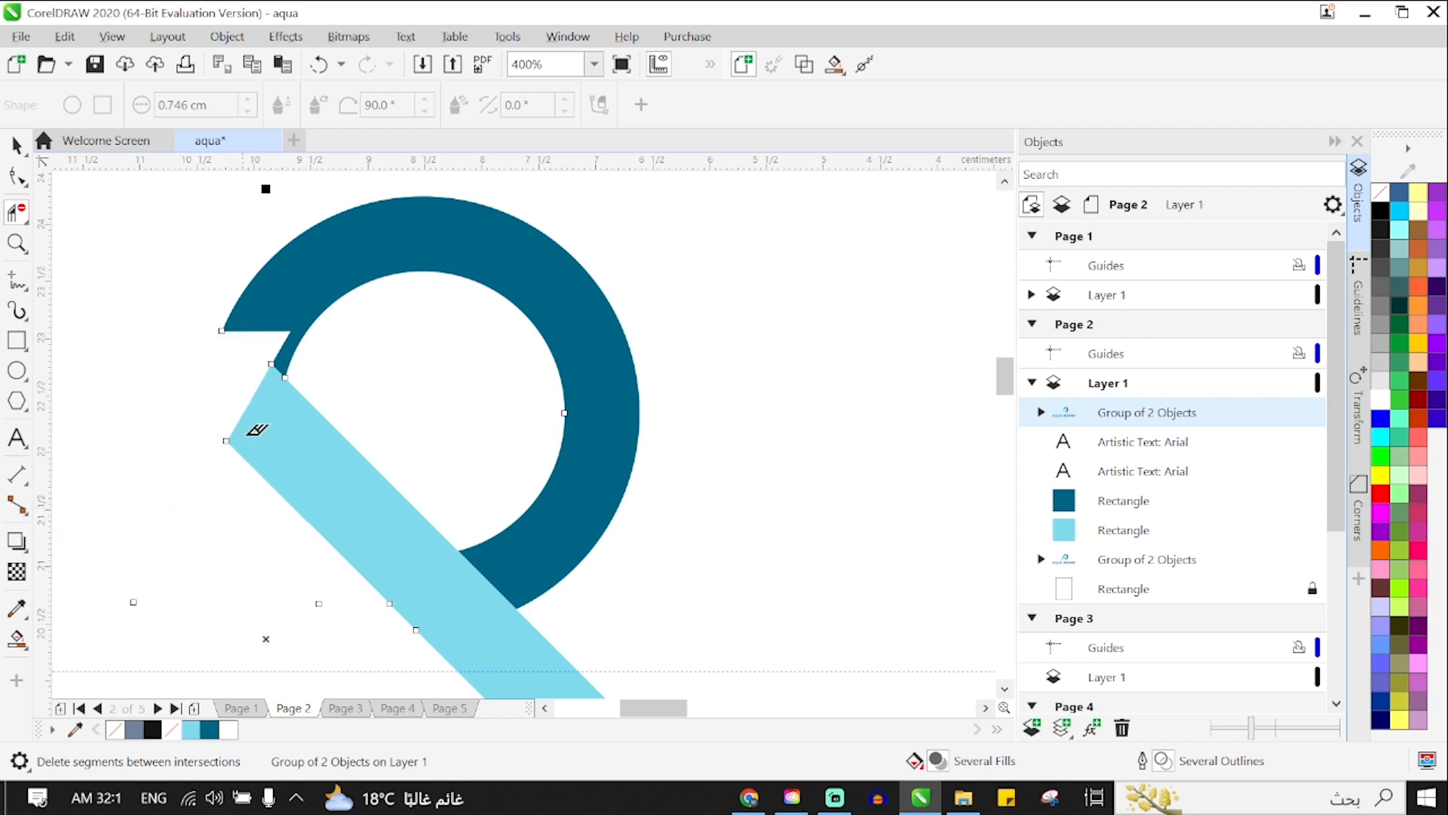
scroll(293, 361, "up", 2)
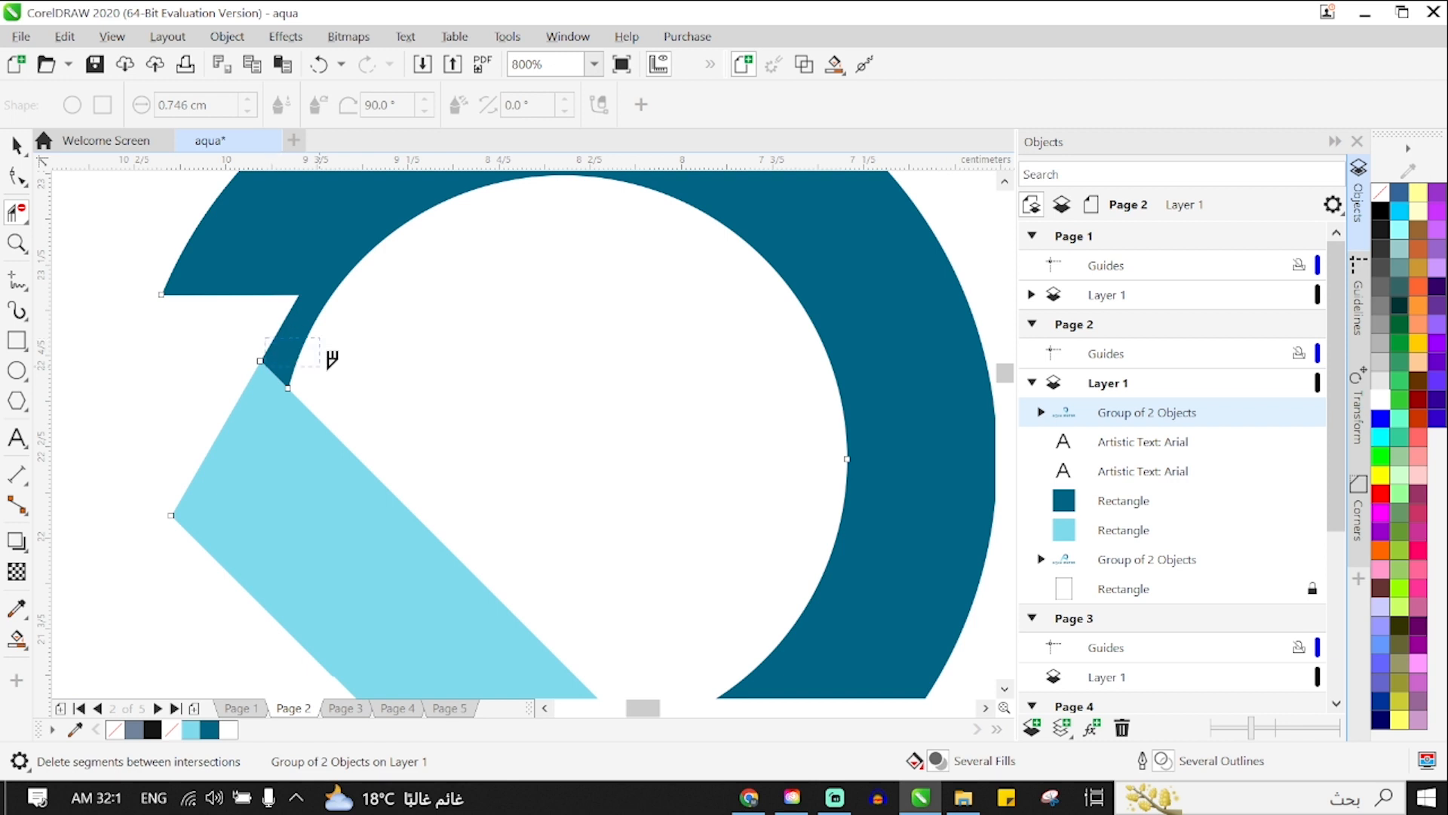
left_click_drag(331, 359, 338, 364)
left_click(250, 347)
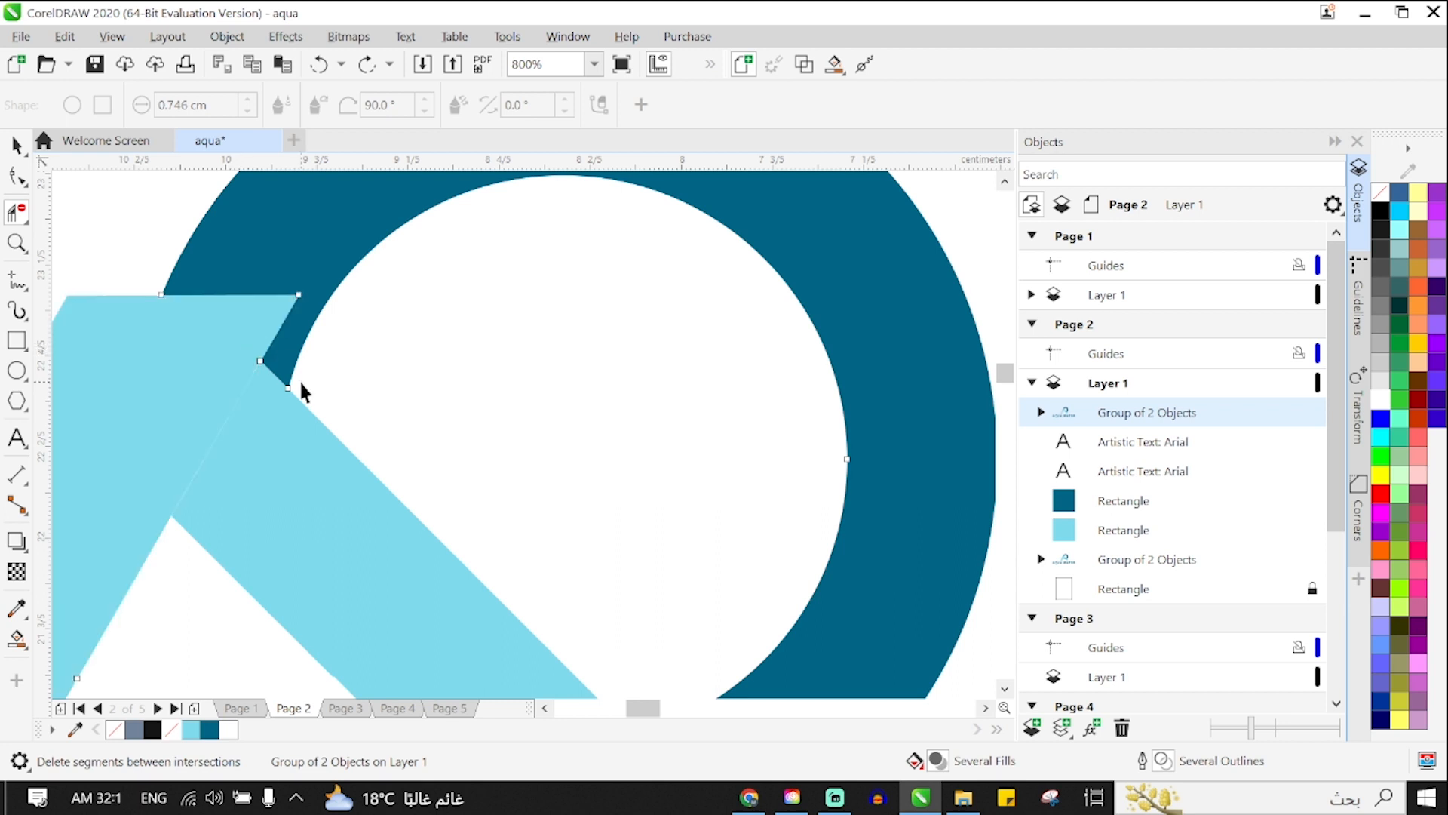
Ungroup the logo so its A-and-ring mark is separate from the text, and clear the selection
key("space")
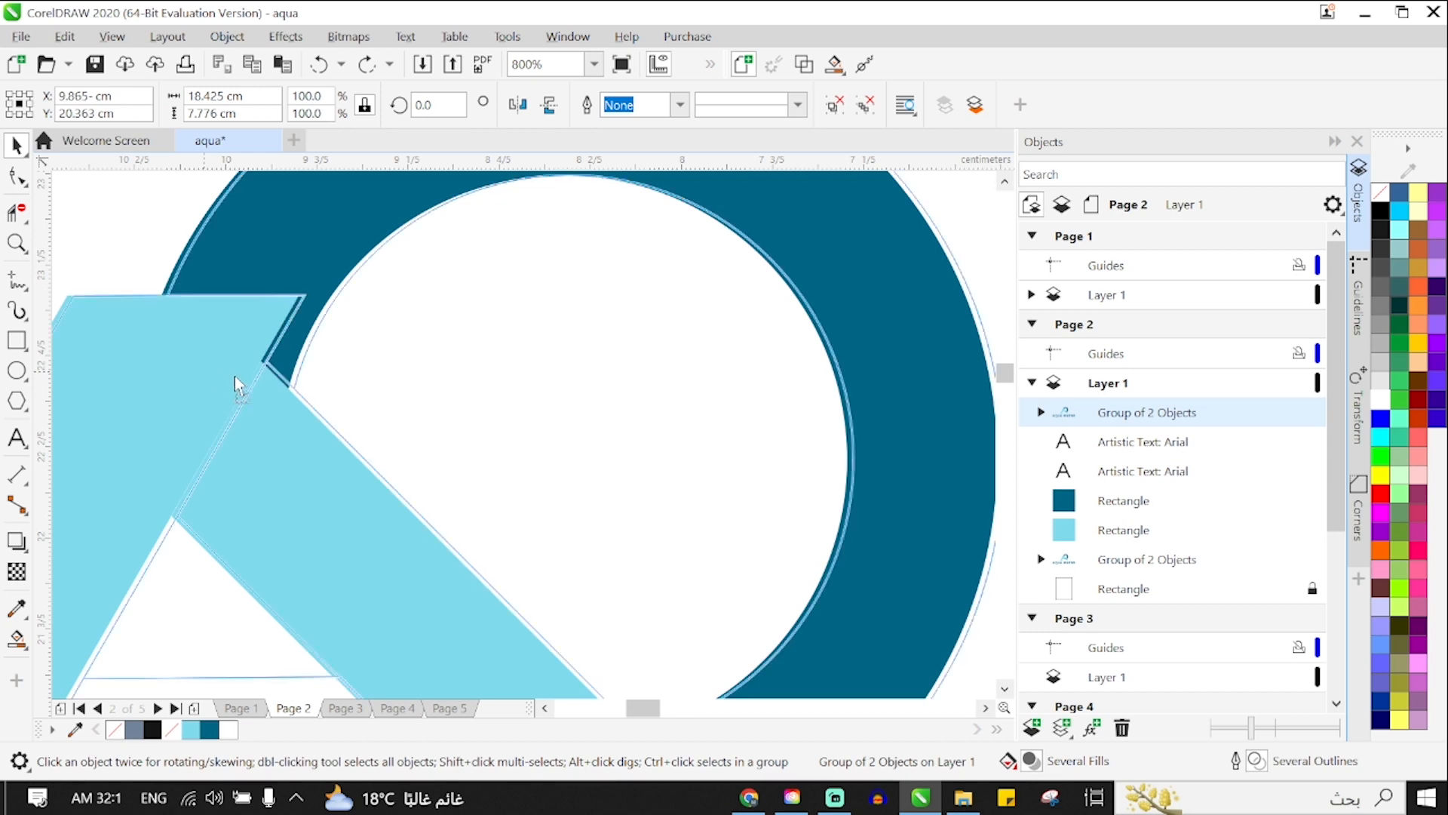
mouse_move(236, 384)
left_mouse_down()
mouse_move(249, 387)
mouse_move(245, 374)
left_mouse_up()
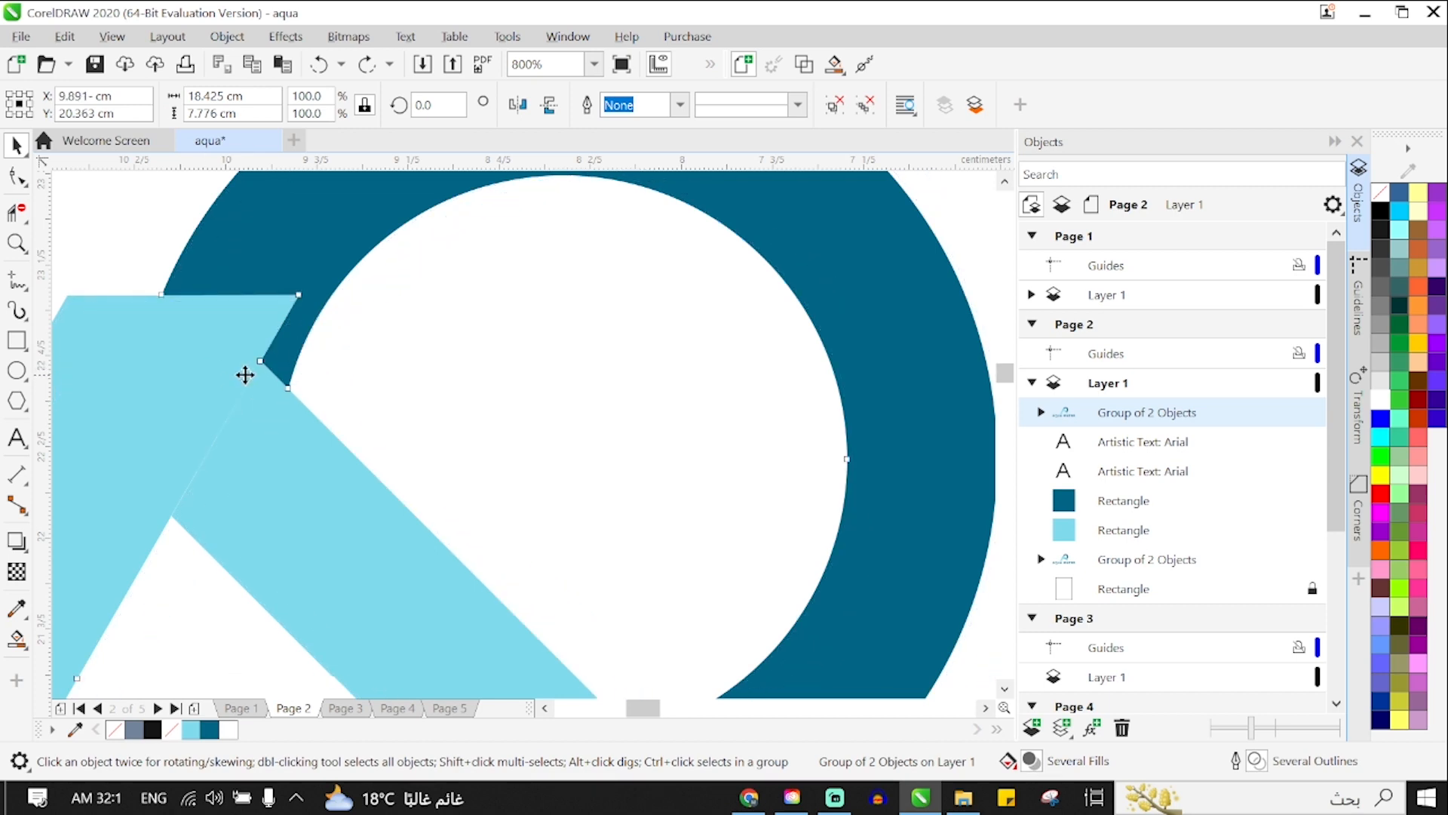
key("ctrl+u")
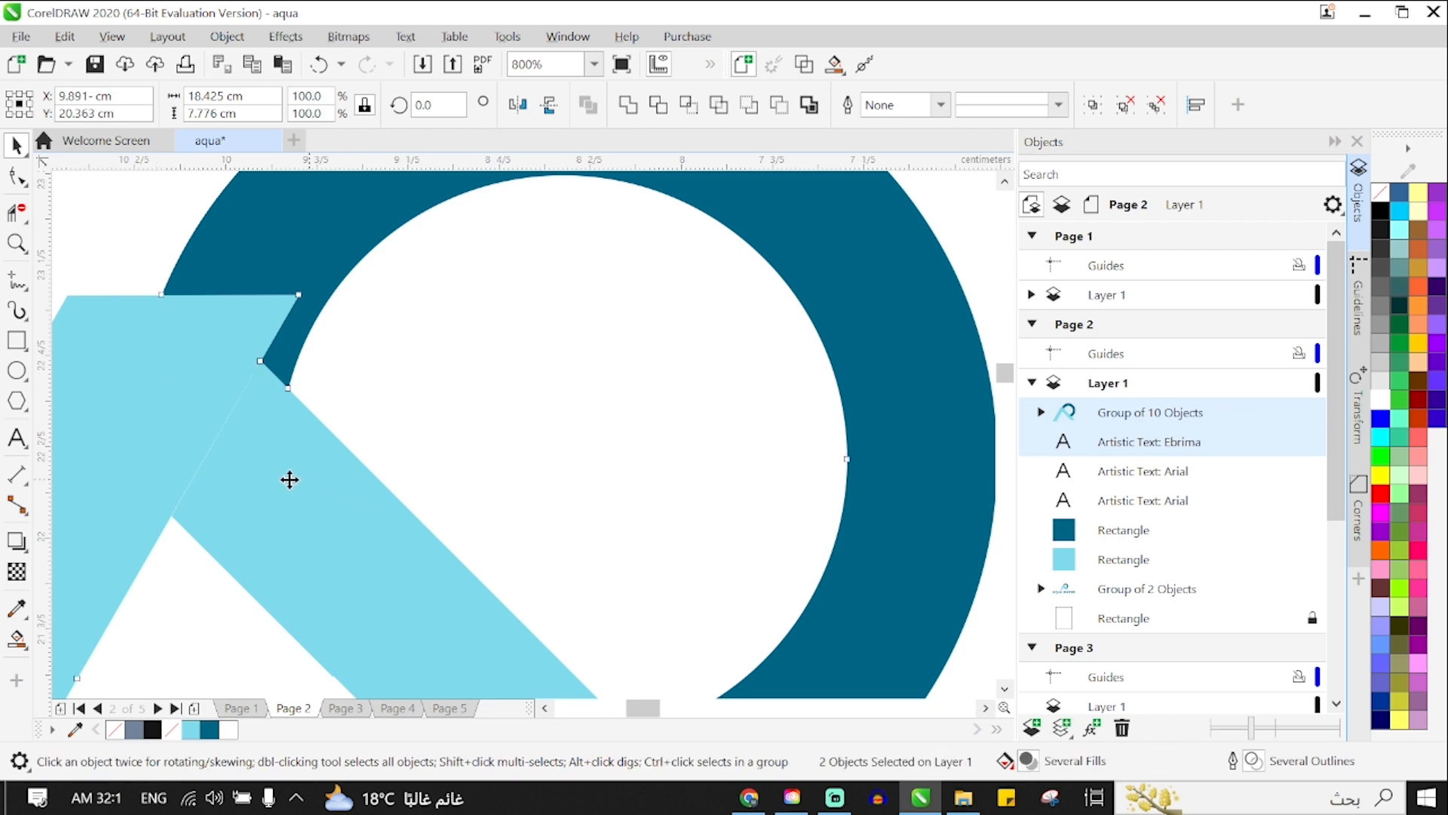
key("Escape")
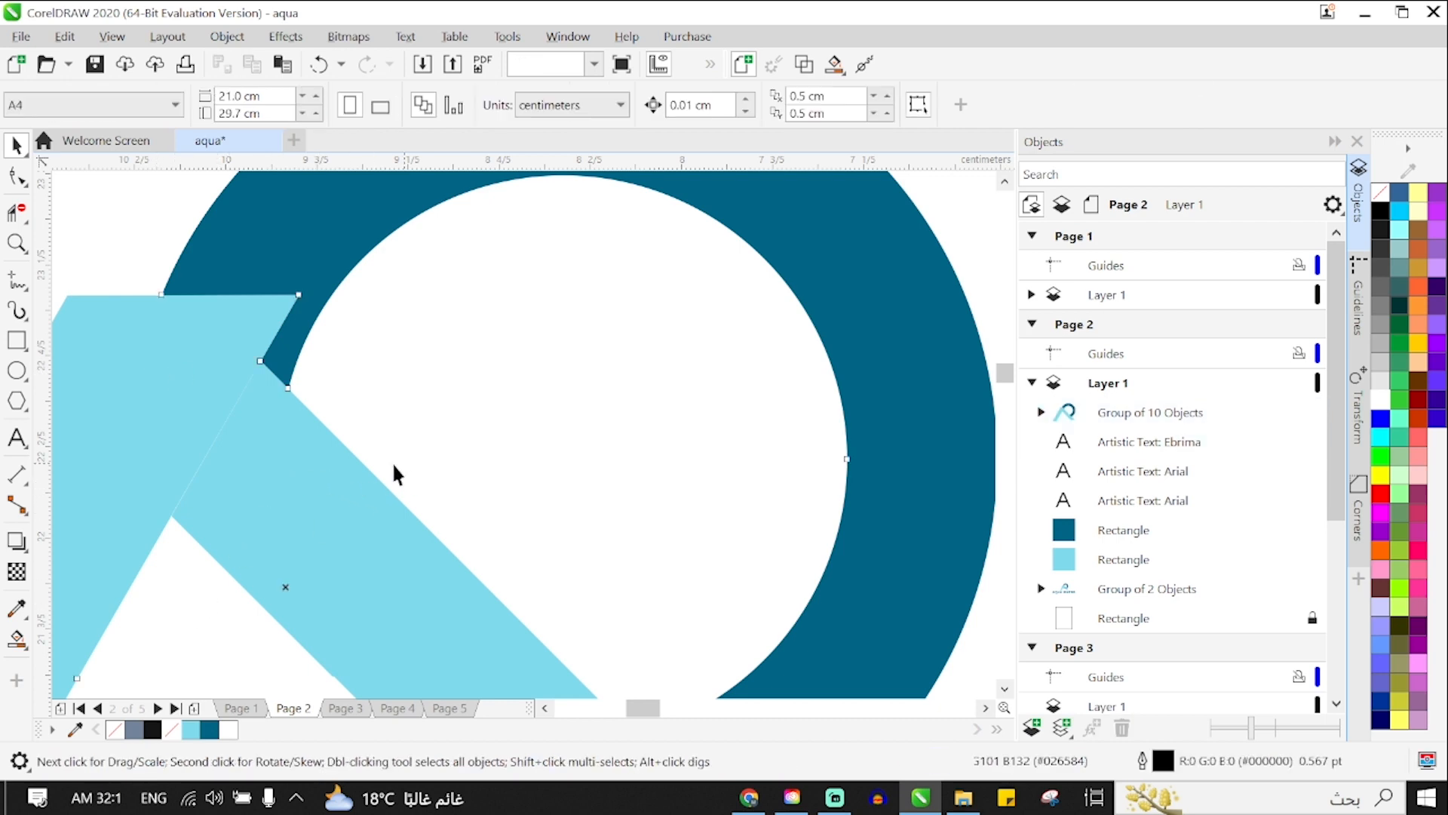
Select the A-and-ring mark, ungroup it into its individual curves, and deselect them
left_click(152, 397)
left_click_drag(152, 397, 182, 399)
scroll(310, 397, "down", 2)
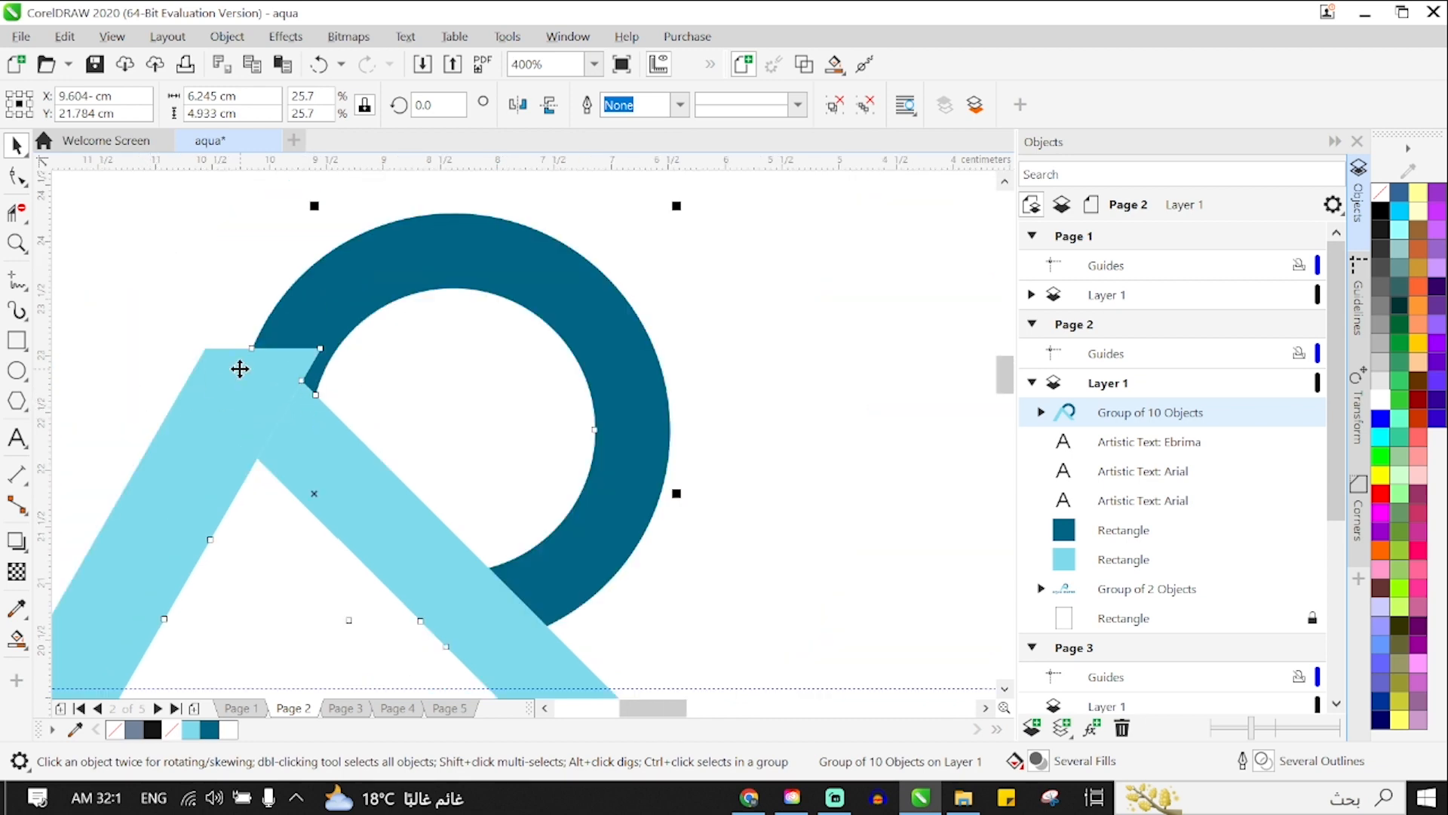
key("ctrl+u")
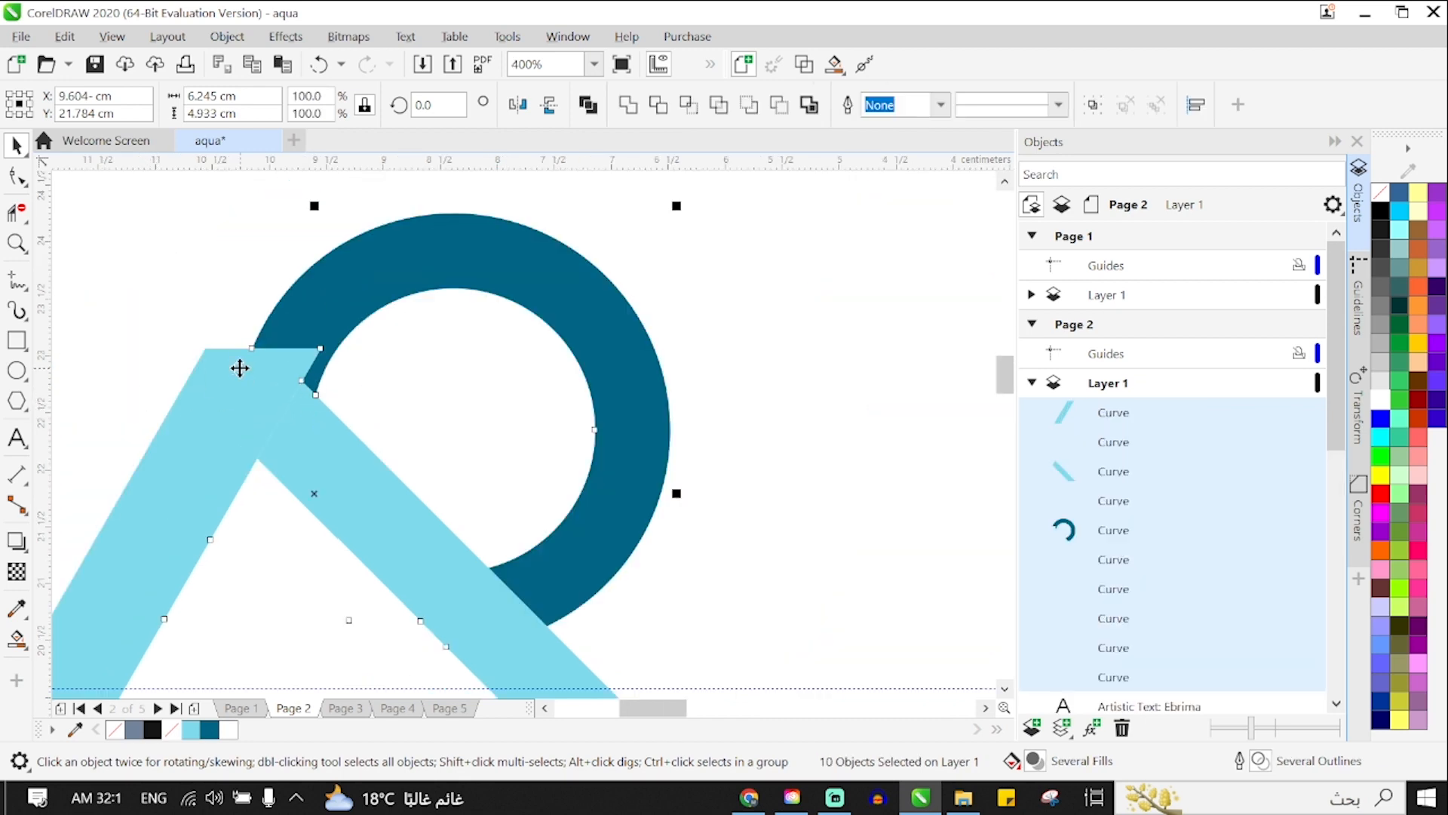
left_click(886, 300)
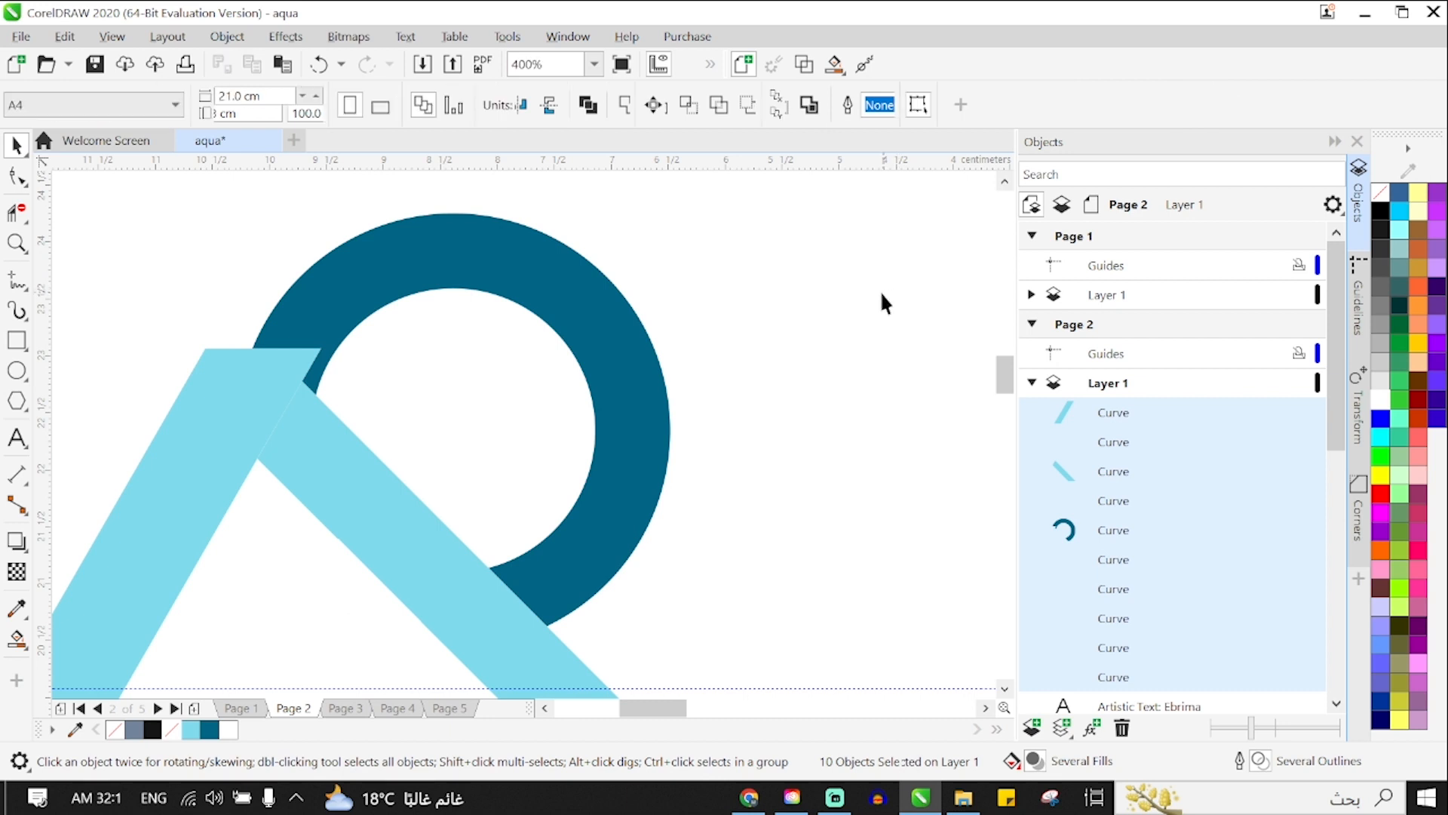
Move the A's left leg about 0.2 cm to the right over the diagonal leg, and select the dark blue ring arc
left_click(223, 398)
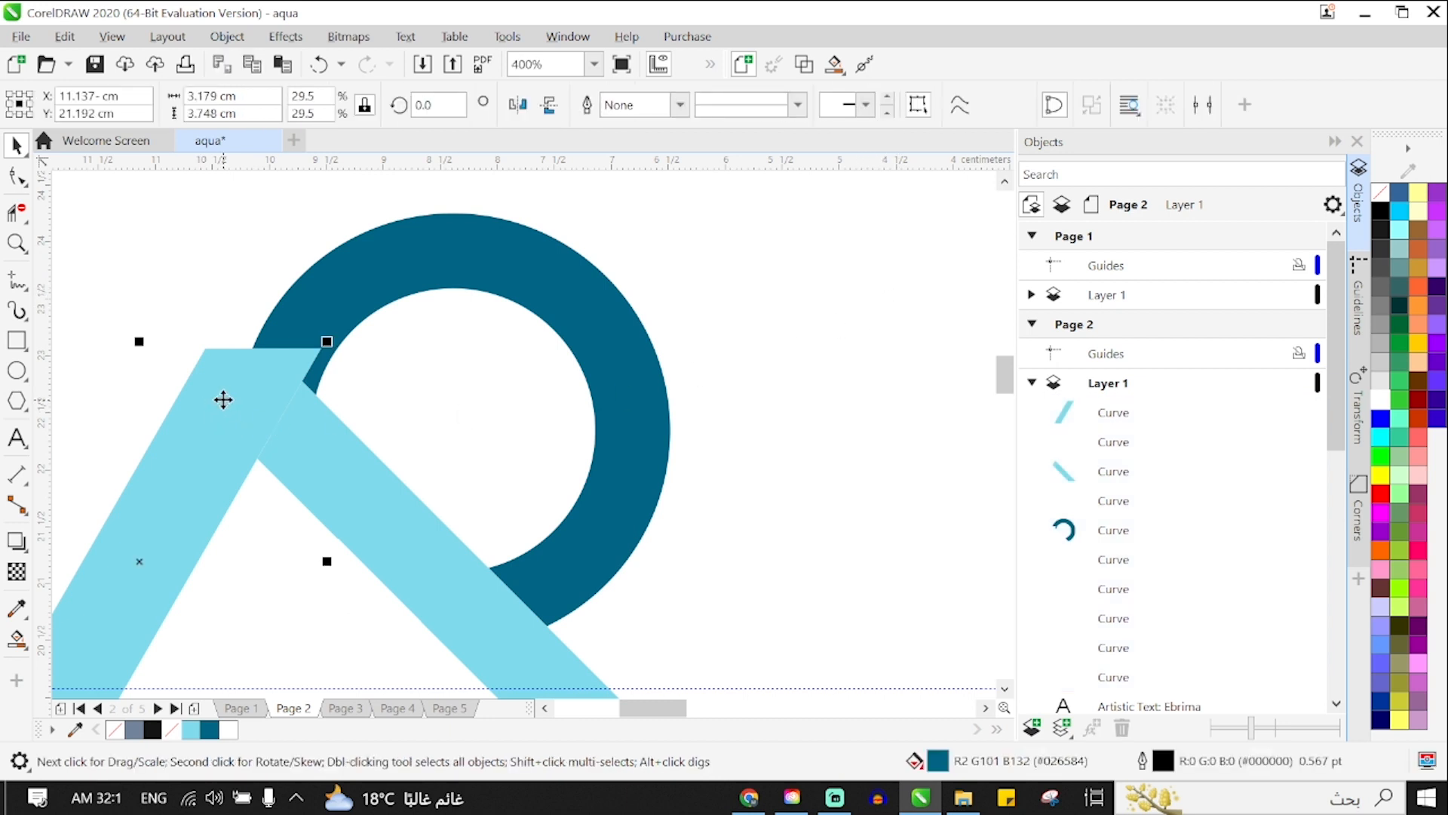
left_click_drag(223, 398, 247, 400)
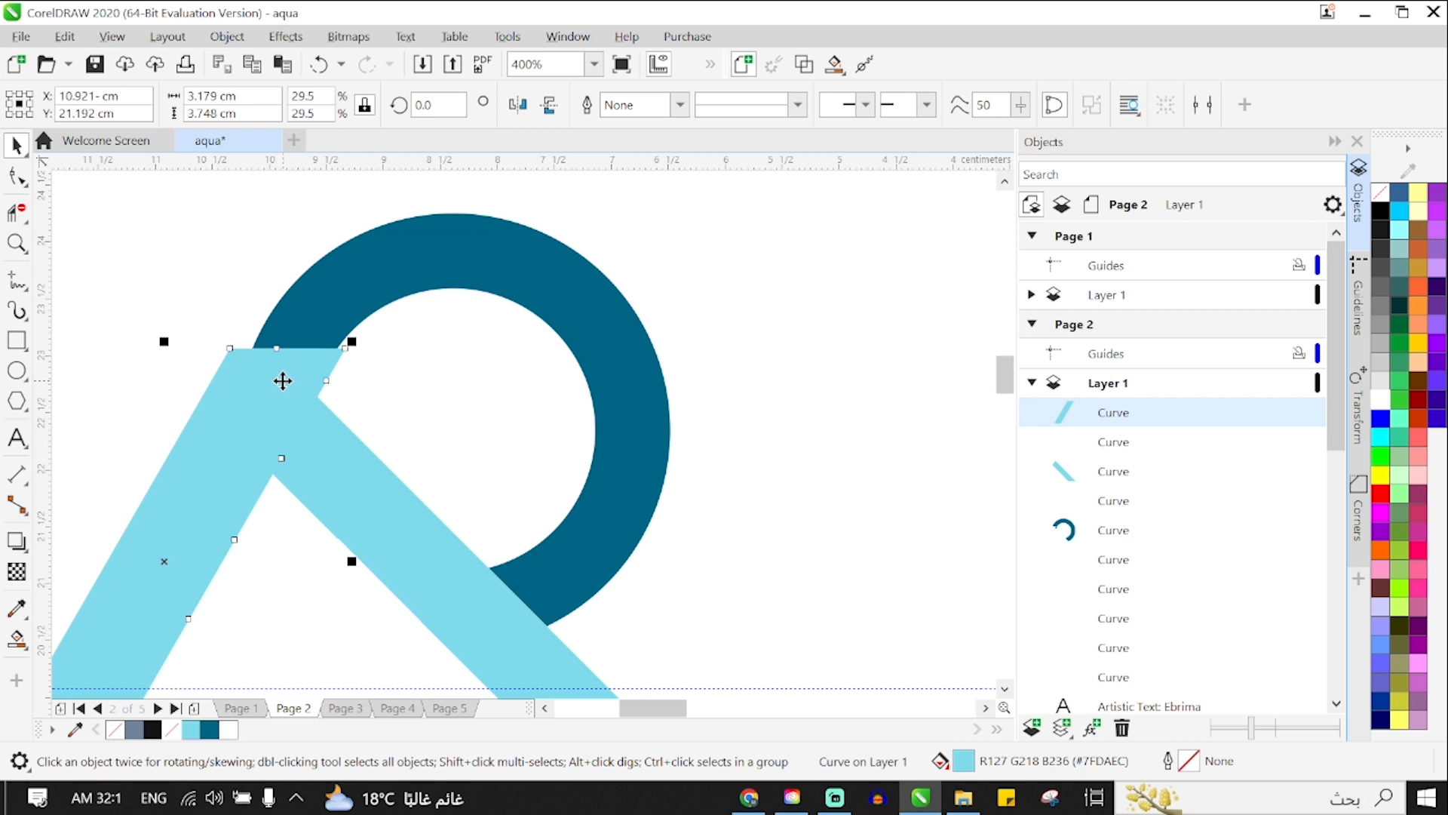
left_click(373, 286, "shift")
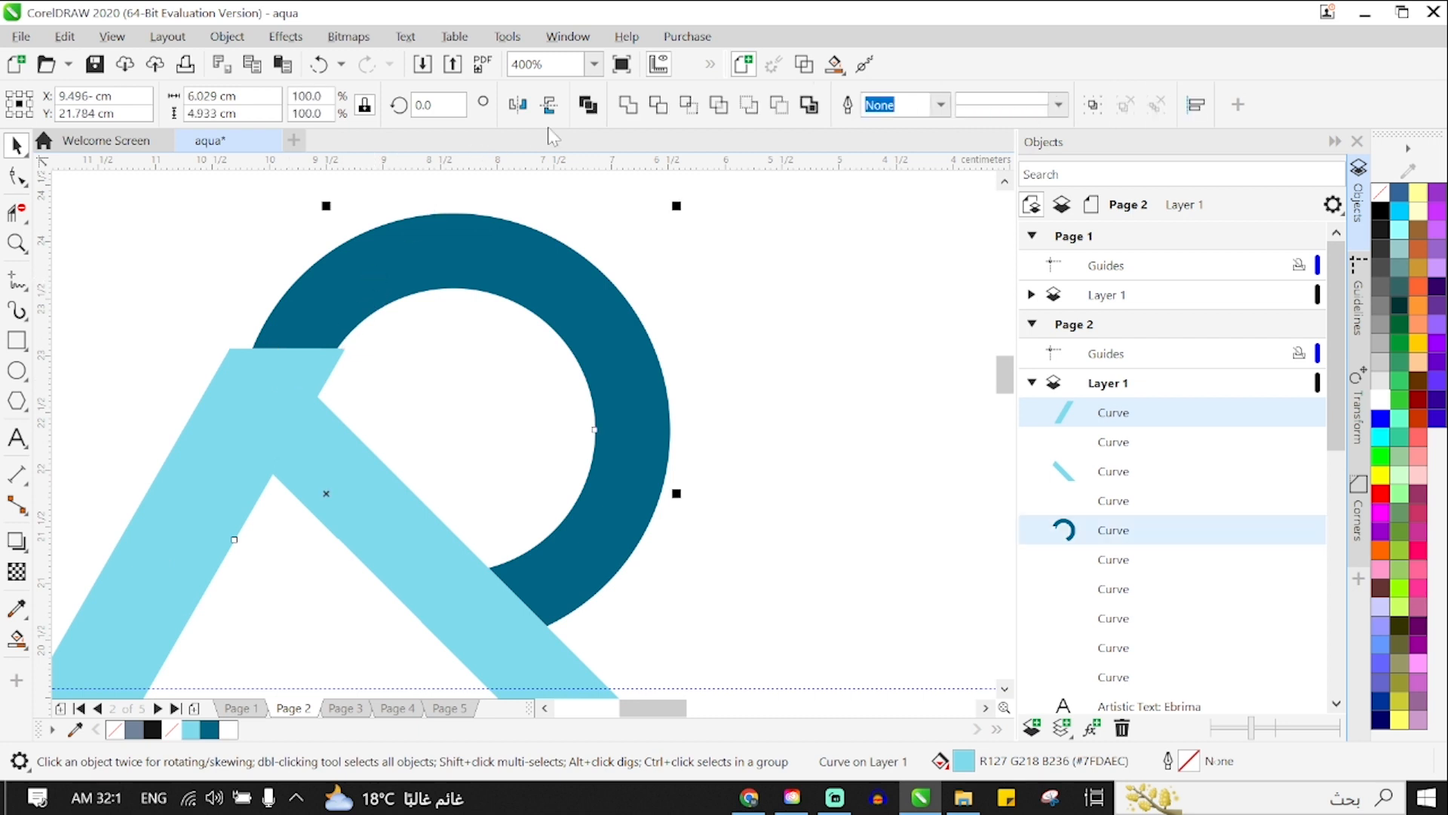
left_click(604, 357)
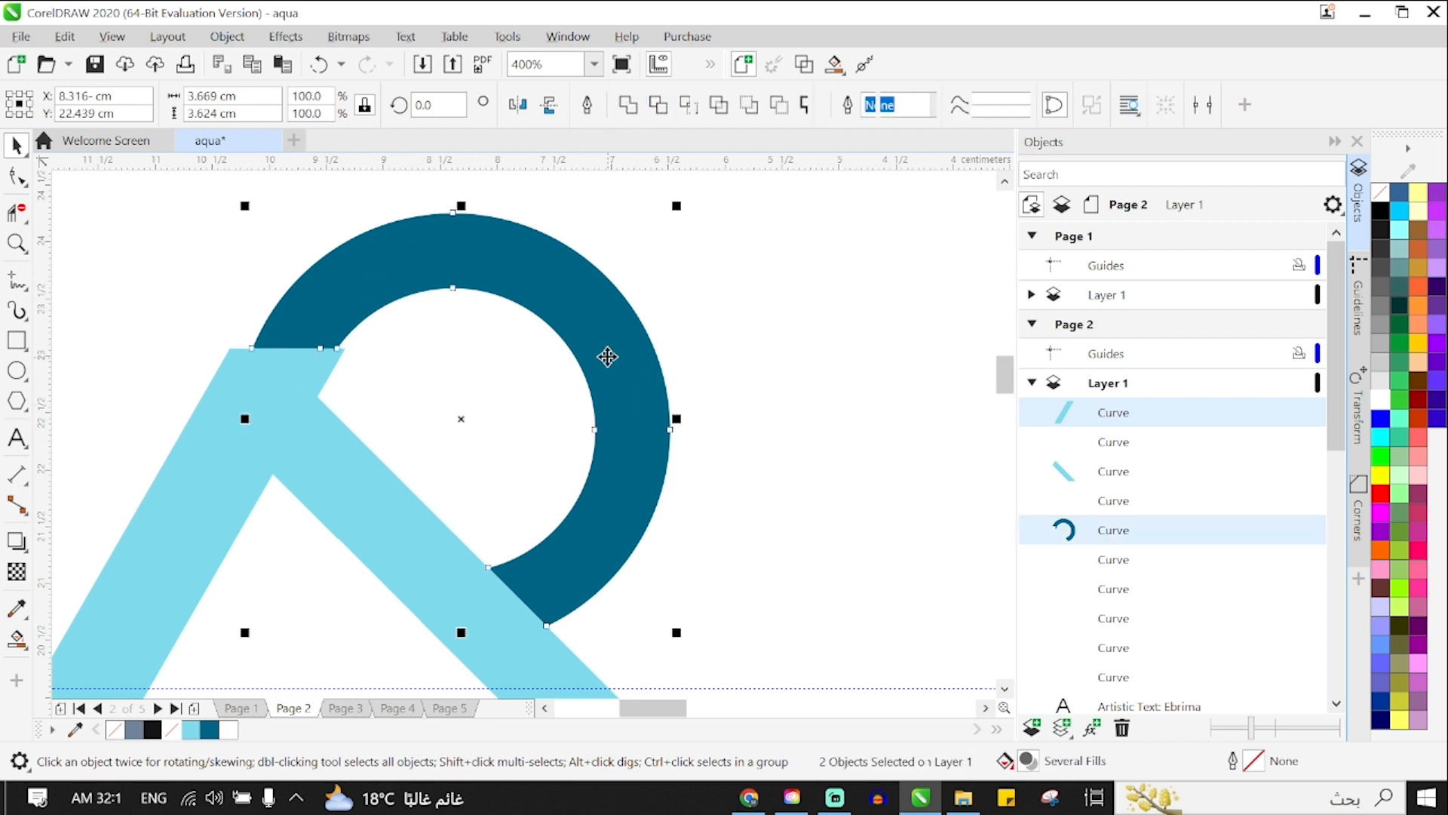
left_click(604, 362)
Delete the A's diagonal right leg and its left leg, keeping only the ring arc above the text
scroll(631, 365, "down", 4)
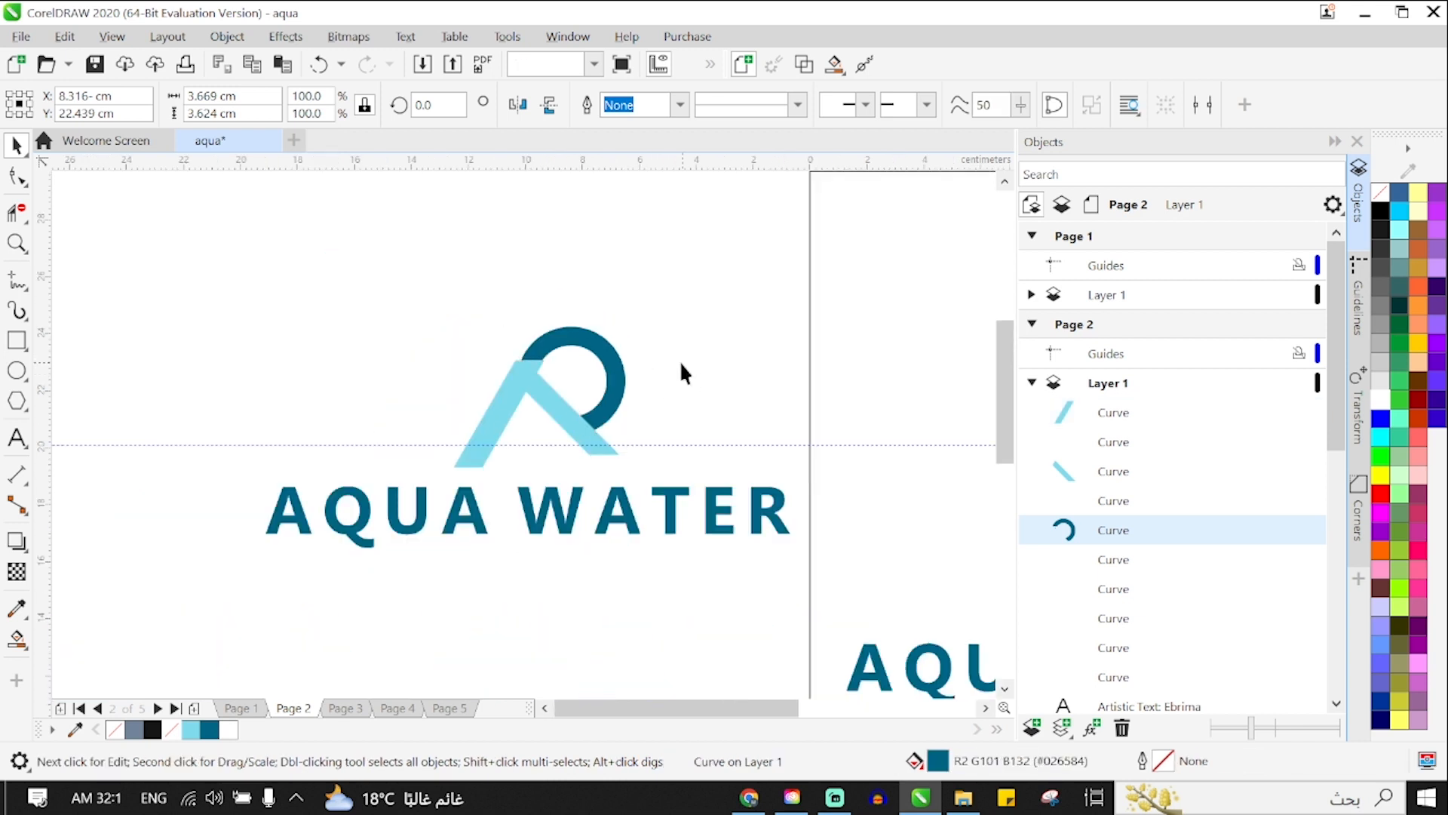
left_click(558, 404)
key("Delete")
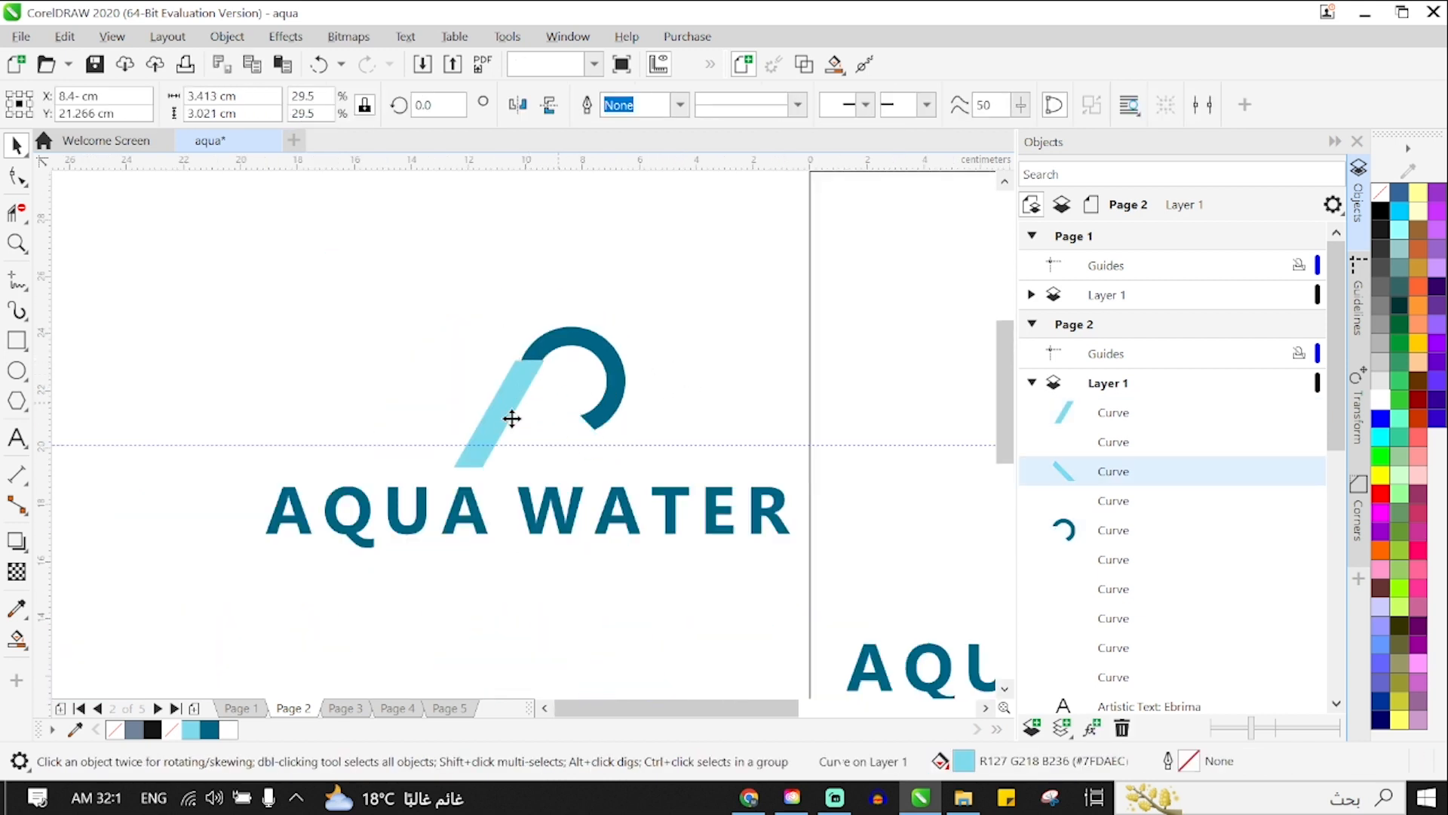
left_click(507, 416)
key("Delete")
scroll(615, 396, "down", 2)
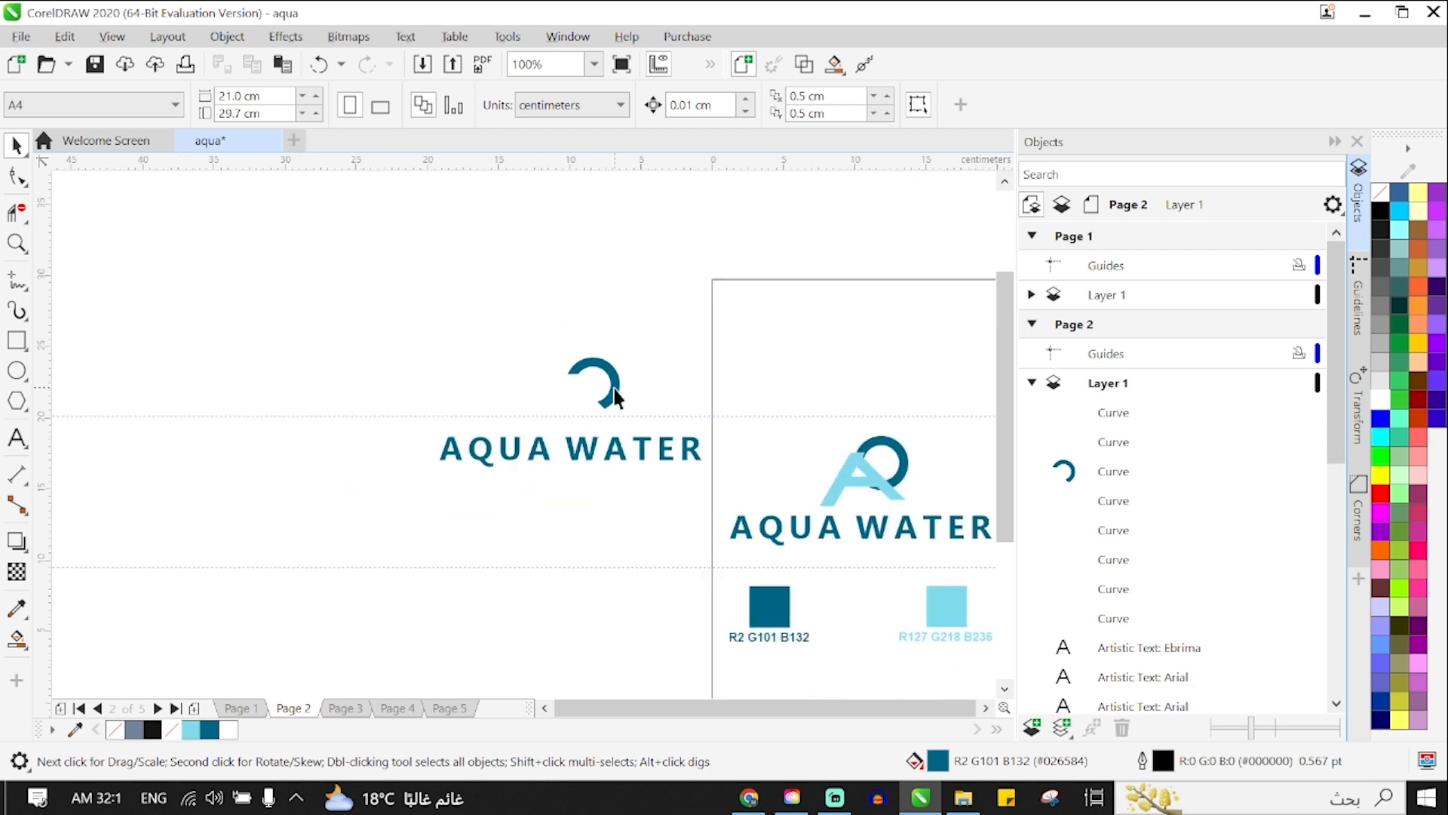
Try to move the ring arc up and to the right, and undo the move
left_click(615, 396)
scroll(614, 389, "up", 2)
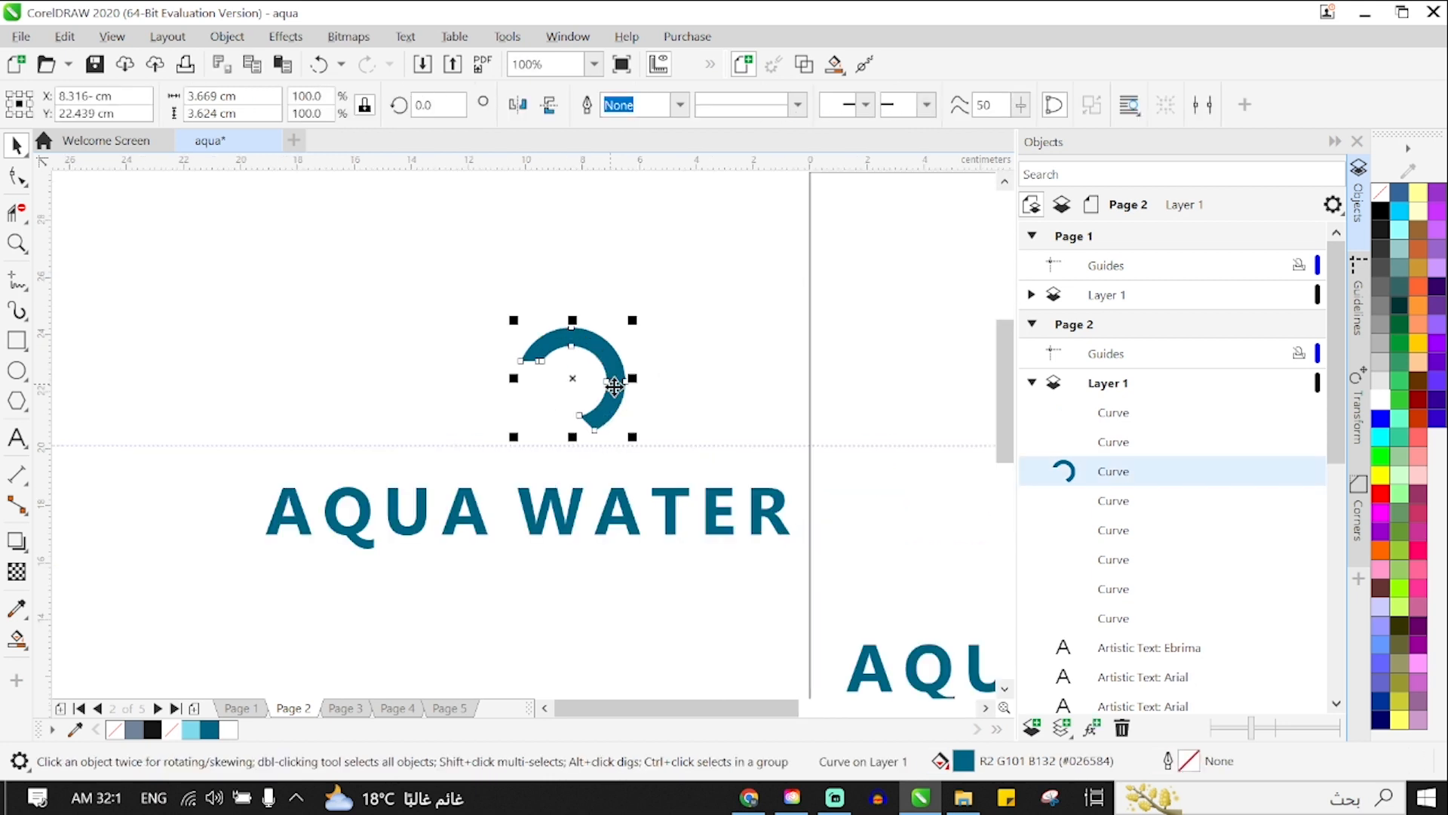
left_click_drag(615, 386, 677, 326)
key("ctrl+z")
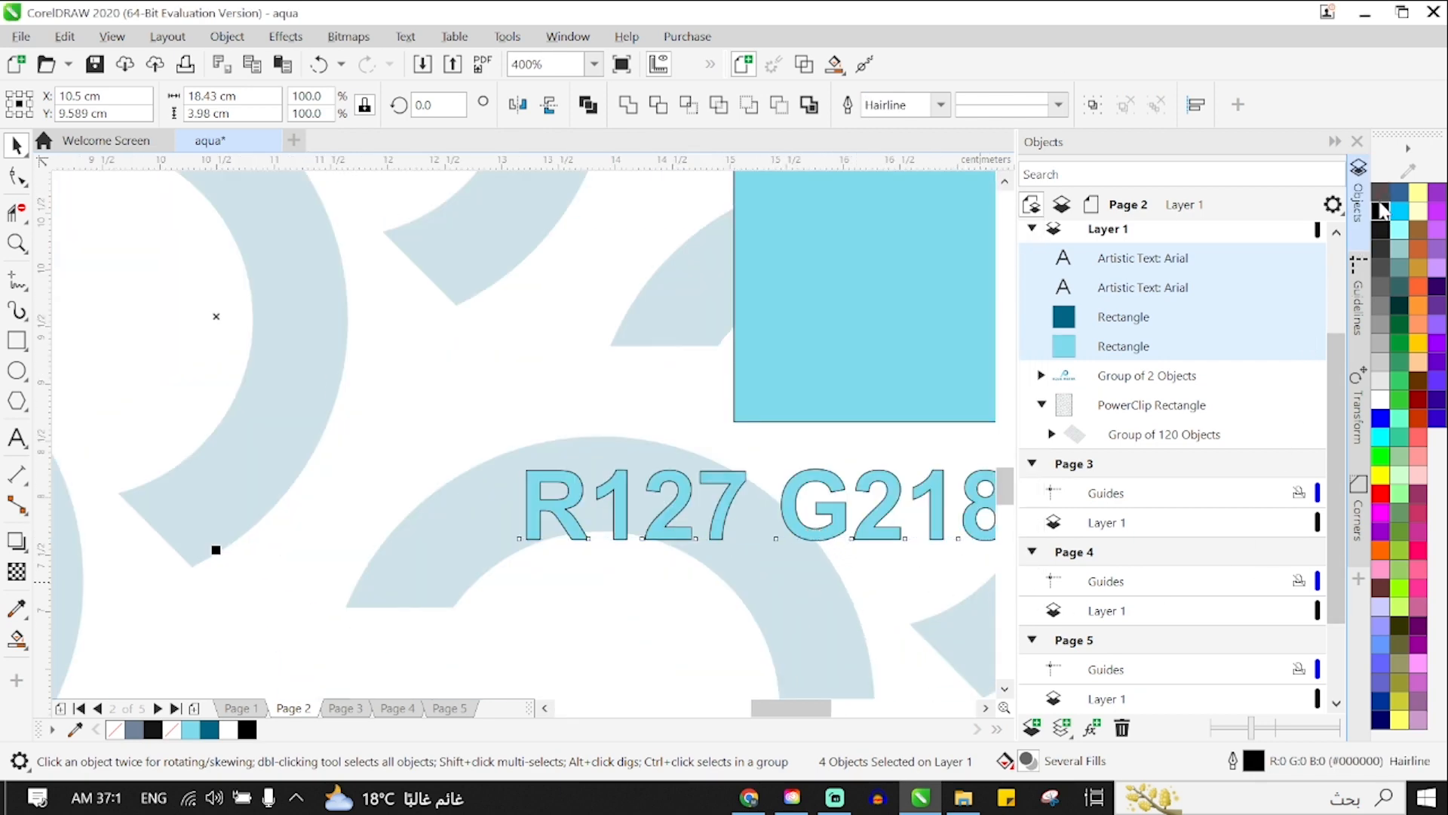
Remove the outlines from both colour swatches and their RGB labels, and add a drop shadow to all four objects
right_click(1380, 207)
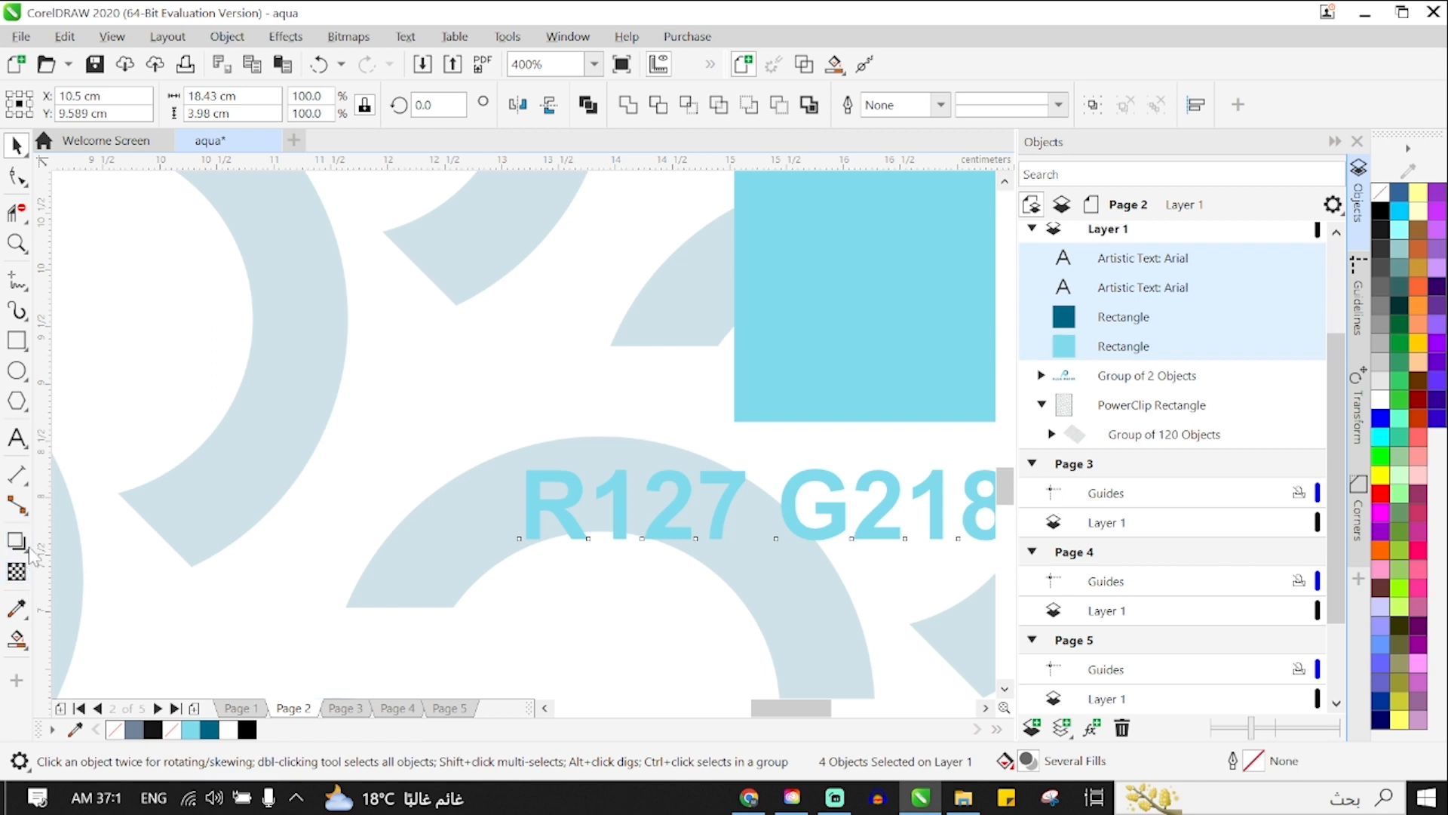
left_click(29, 553)
left_click(29, 552)
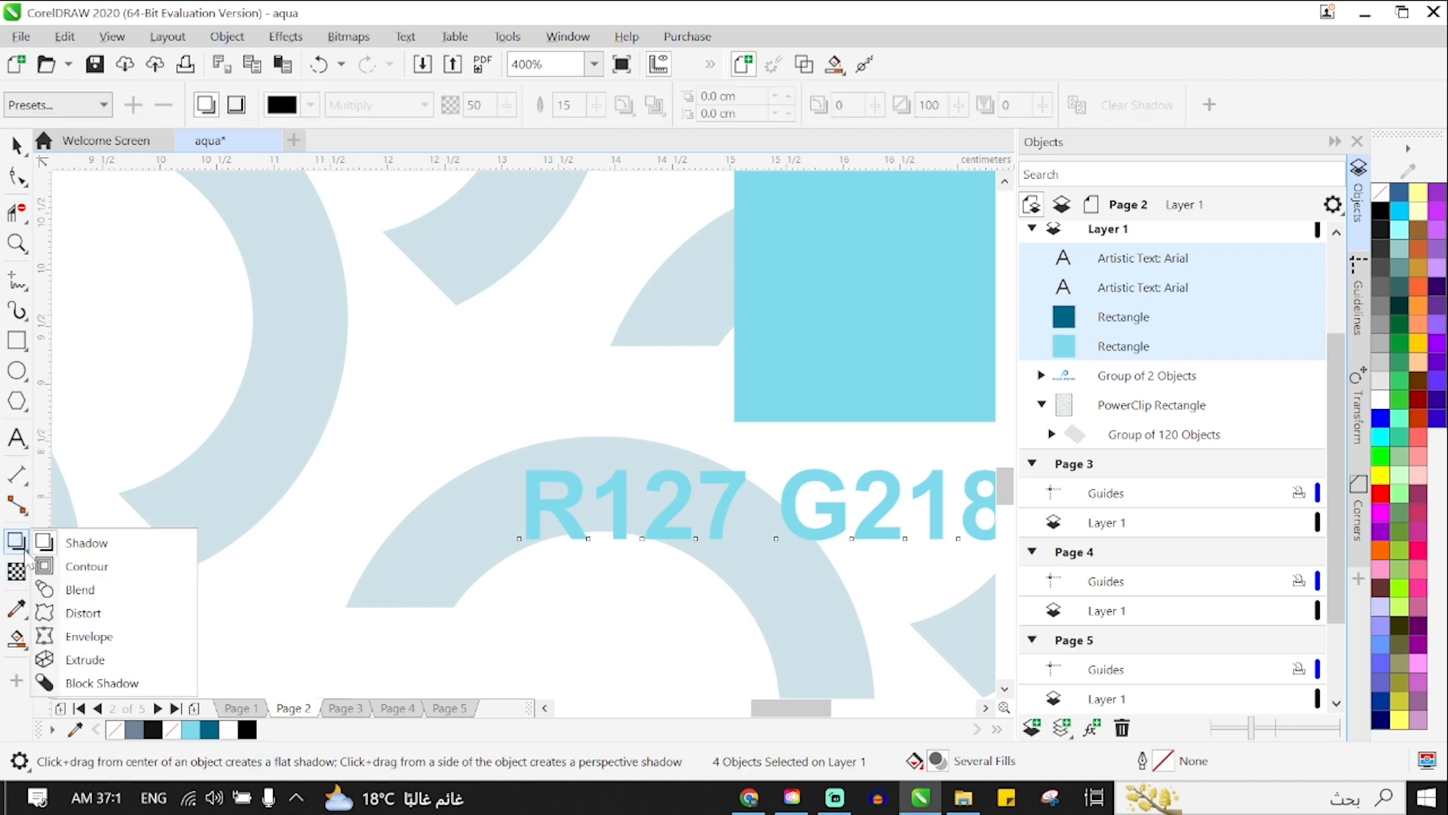
scroll(461, 546, "down", 2)
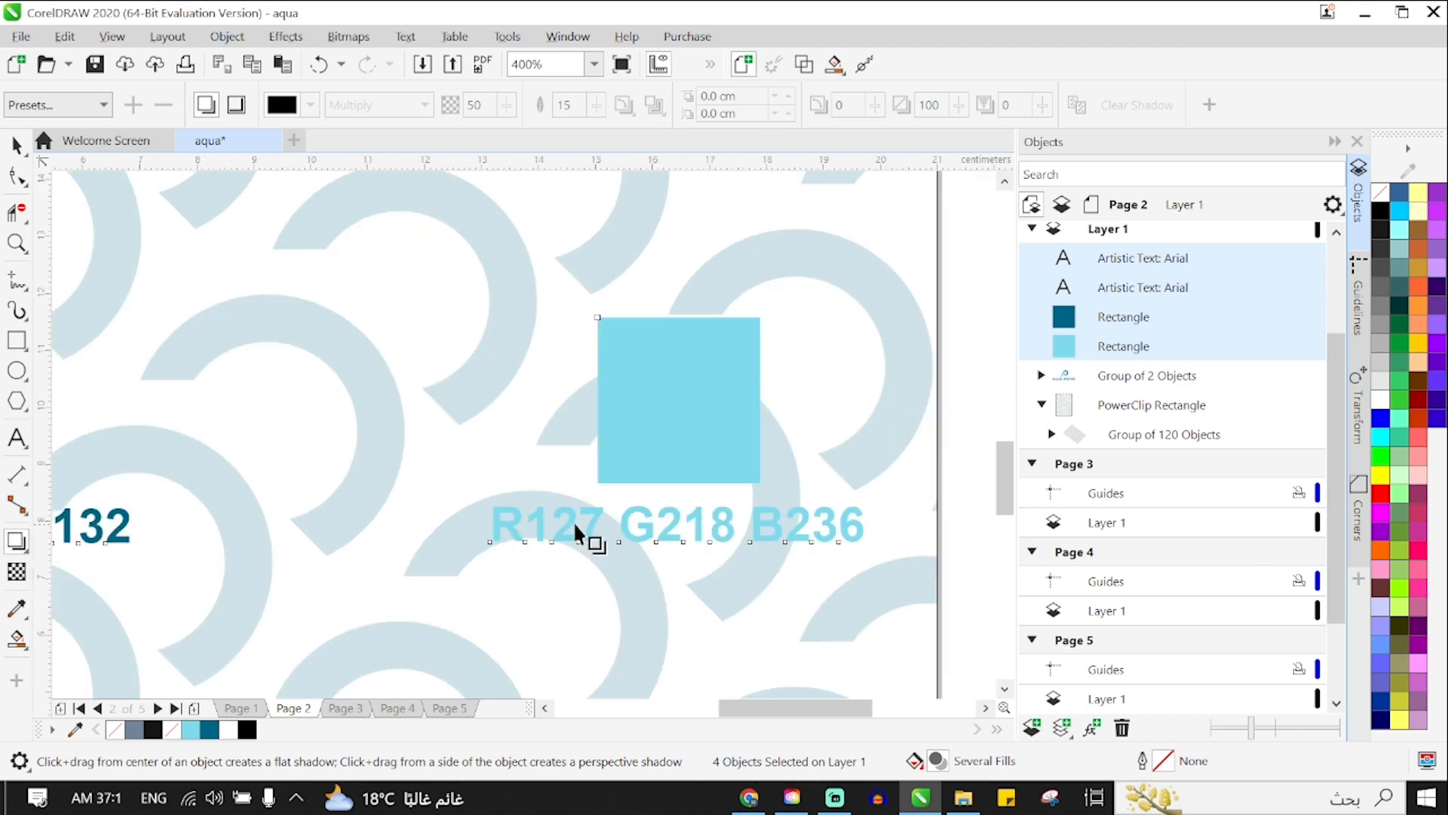
scroll(483, 528, "down", 4)
scroll(414, 528, "up", 2)
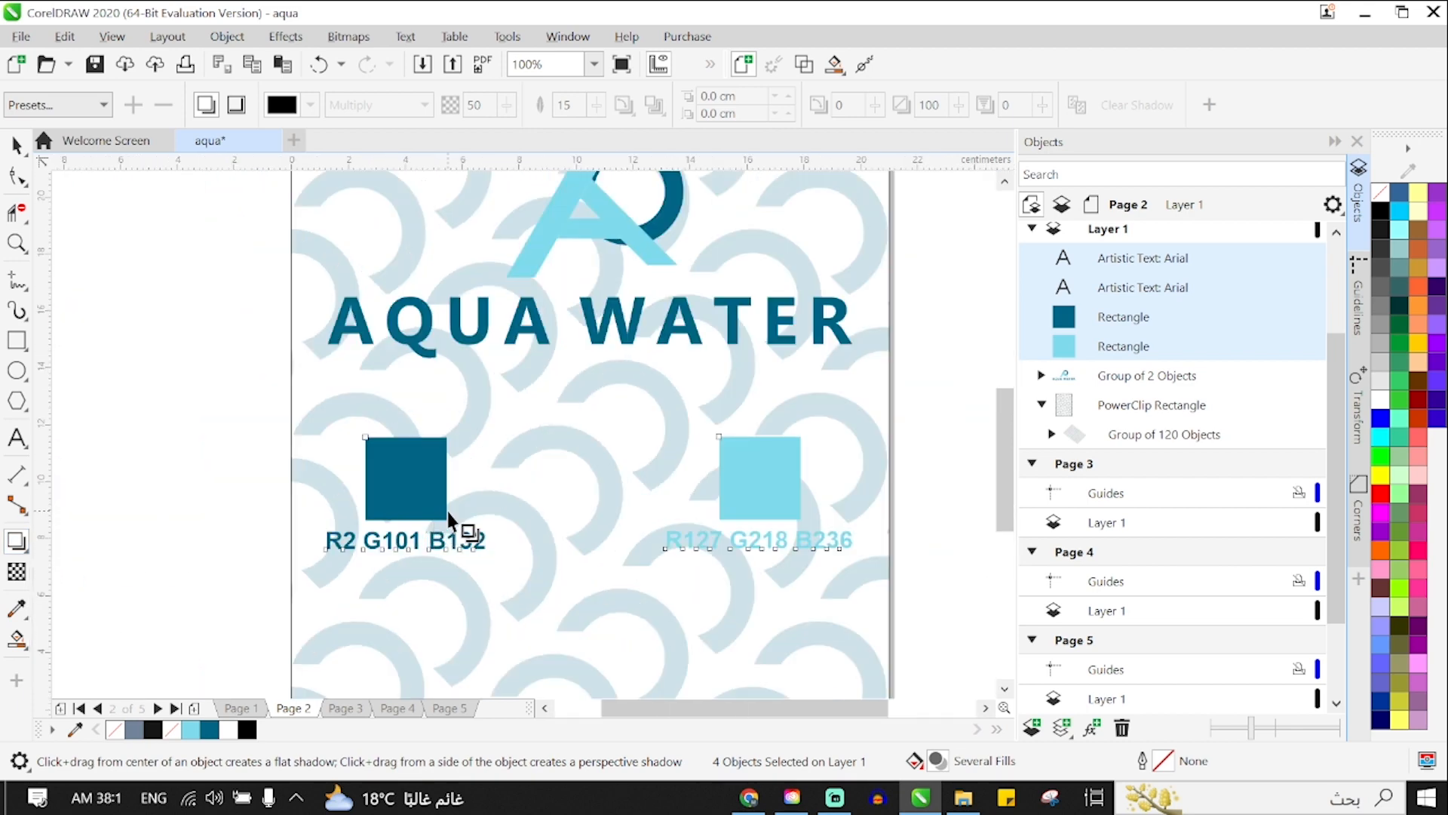
scroll(449, 519, "up", 1)
left_click_drag(424, 522, 1246, 474)
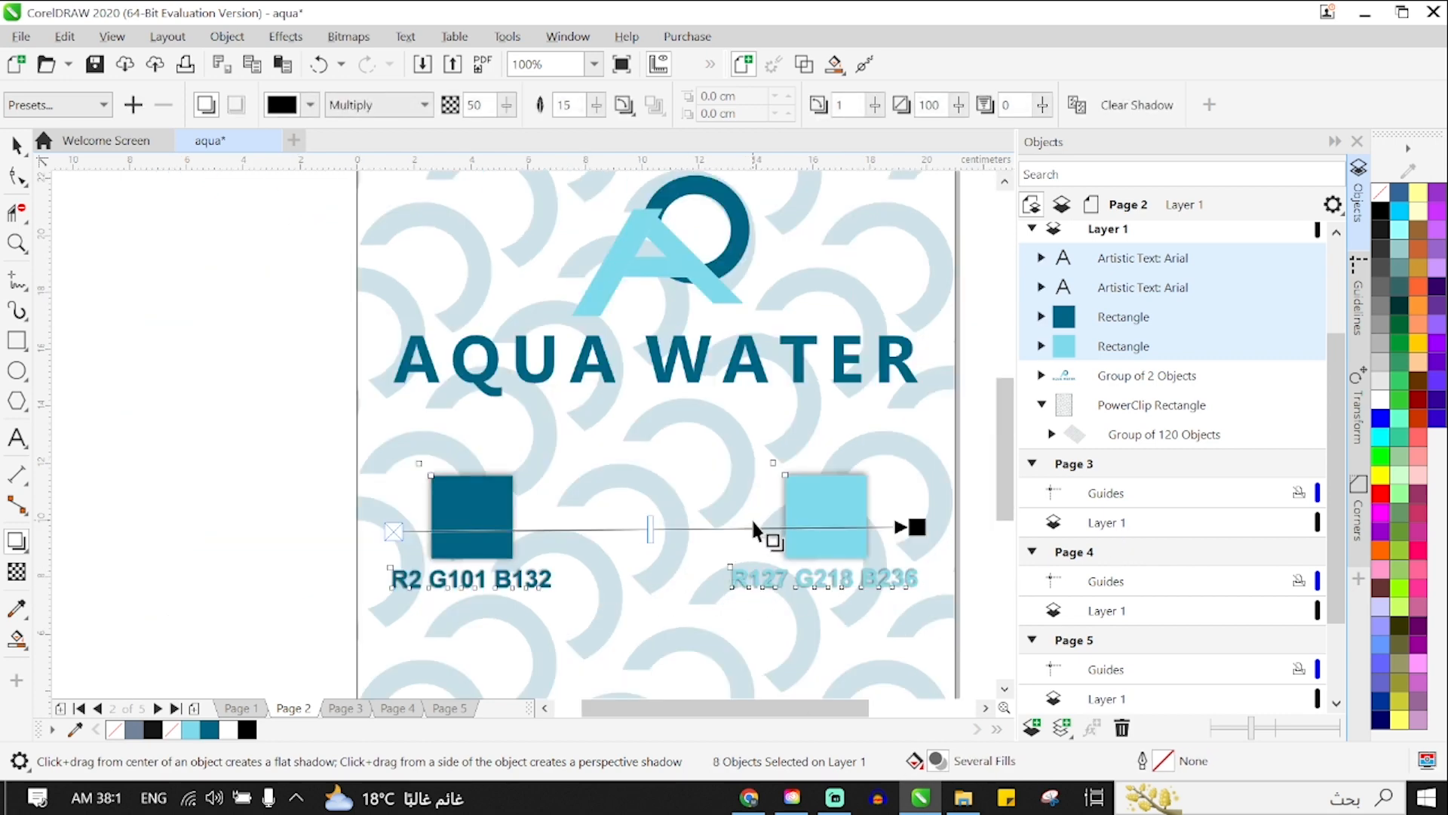
right_click(497, 545)
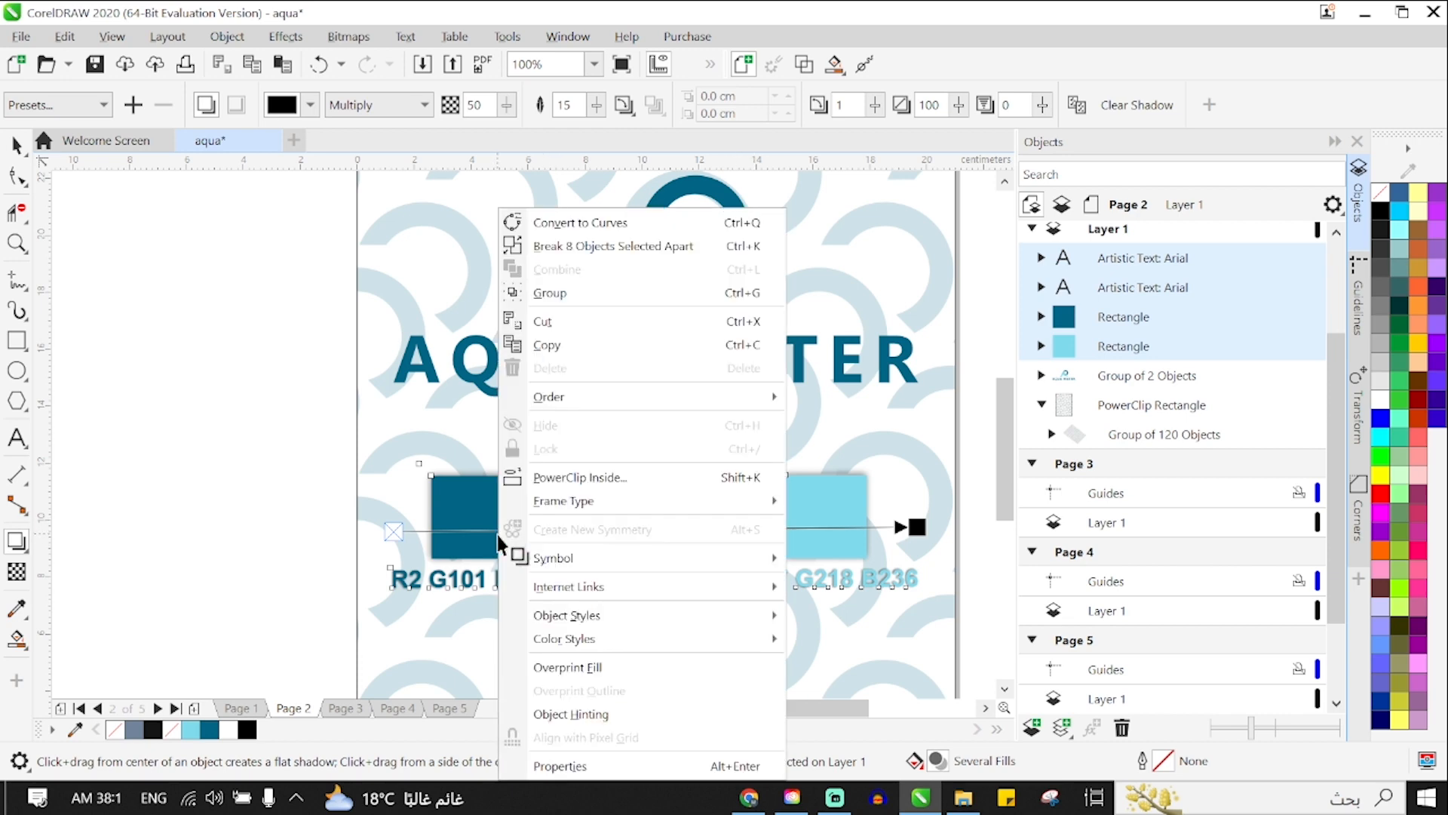
left_click(230, 510)
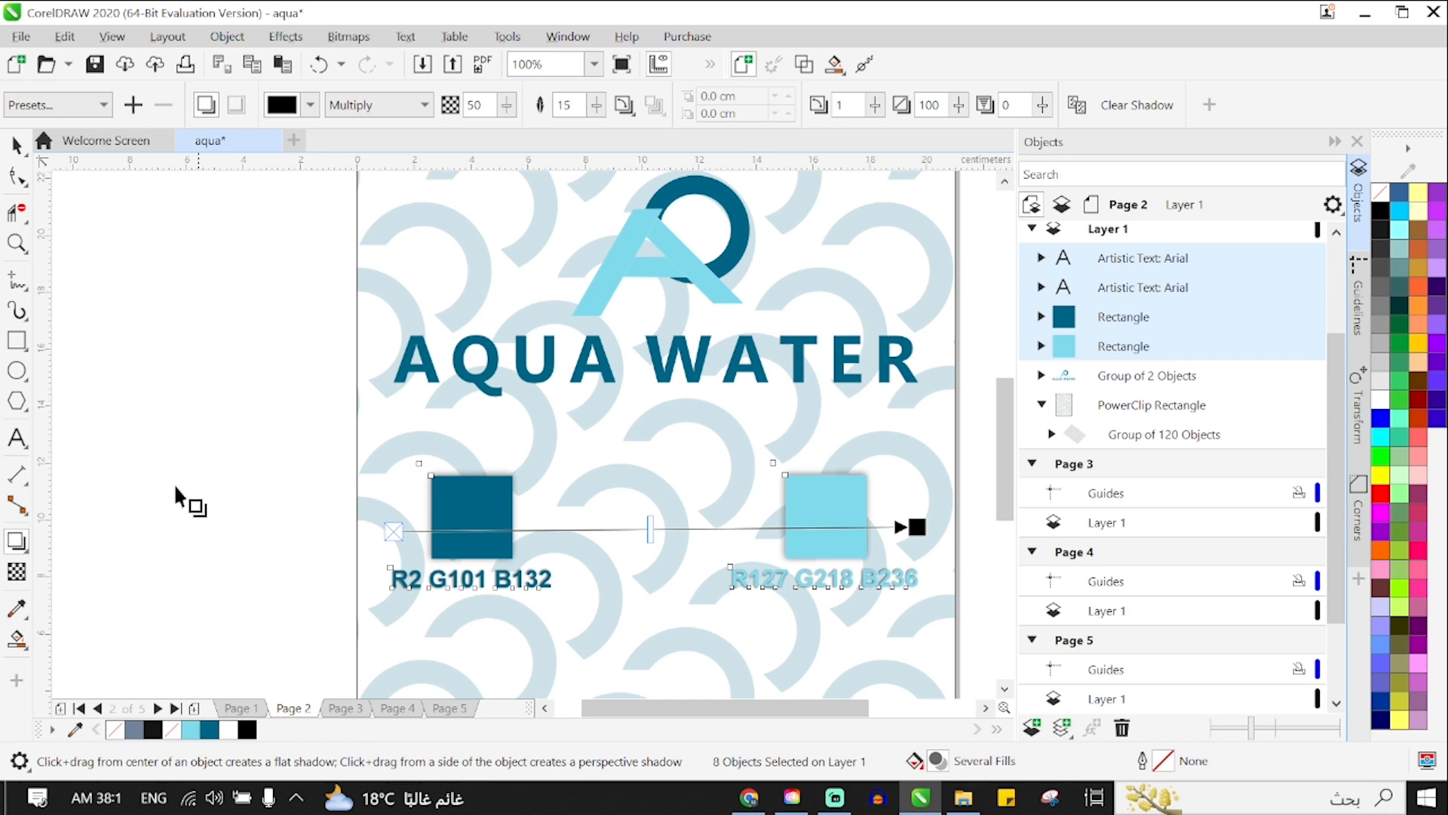
left_click(17, 145)
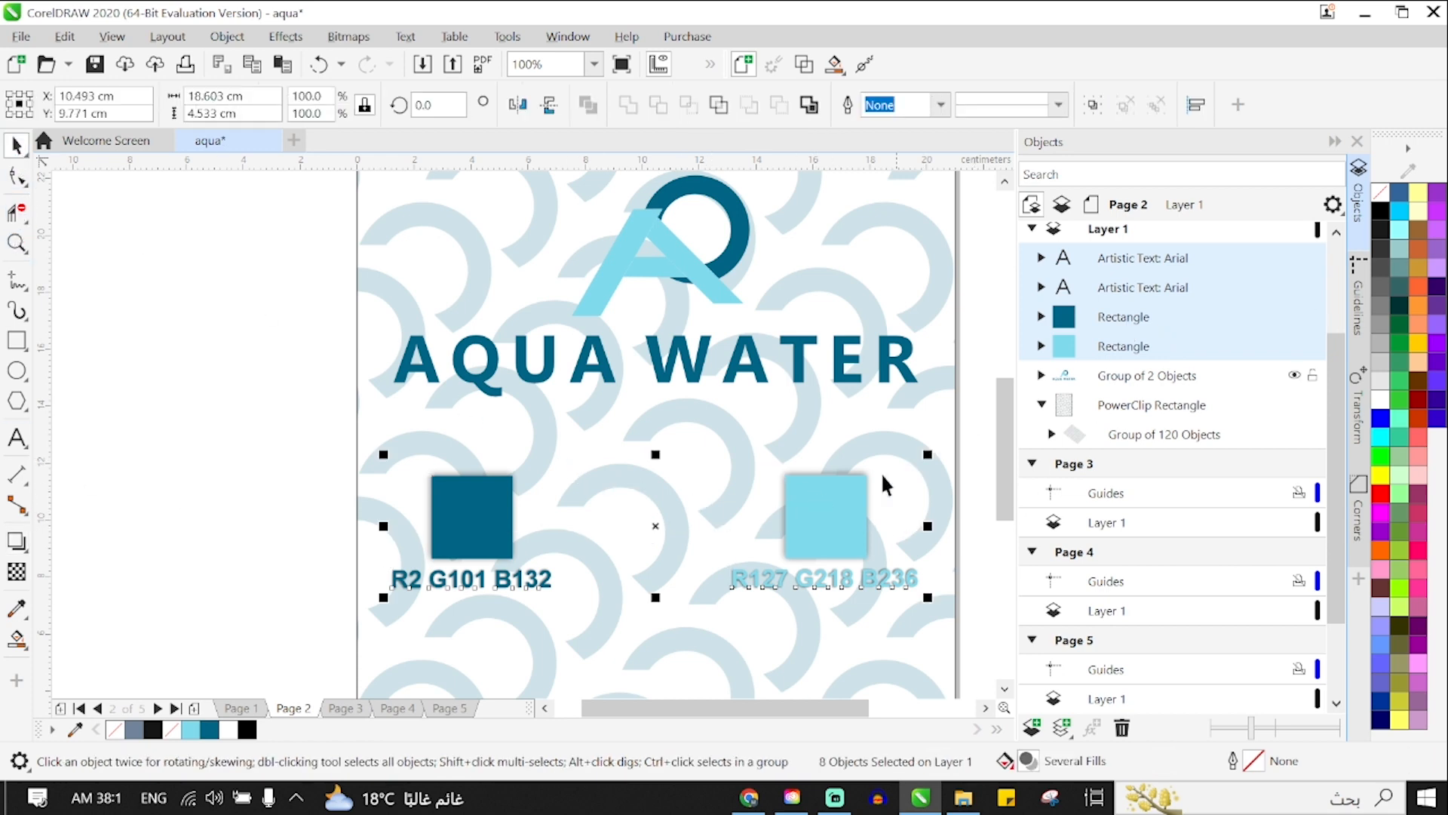
right_click(838, 513)
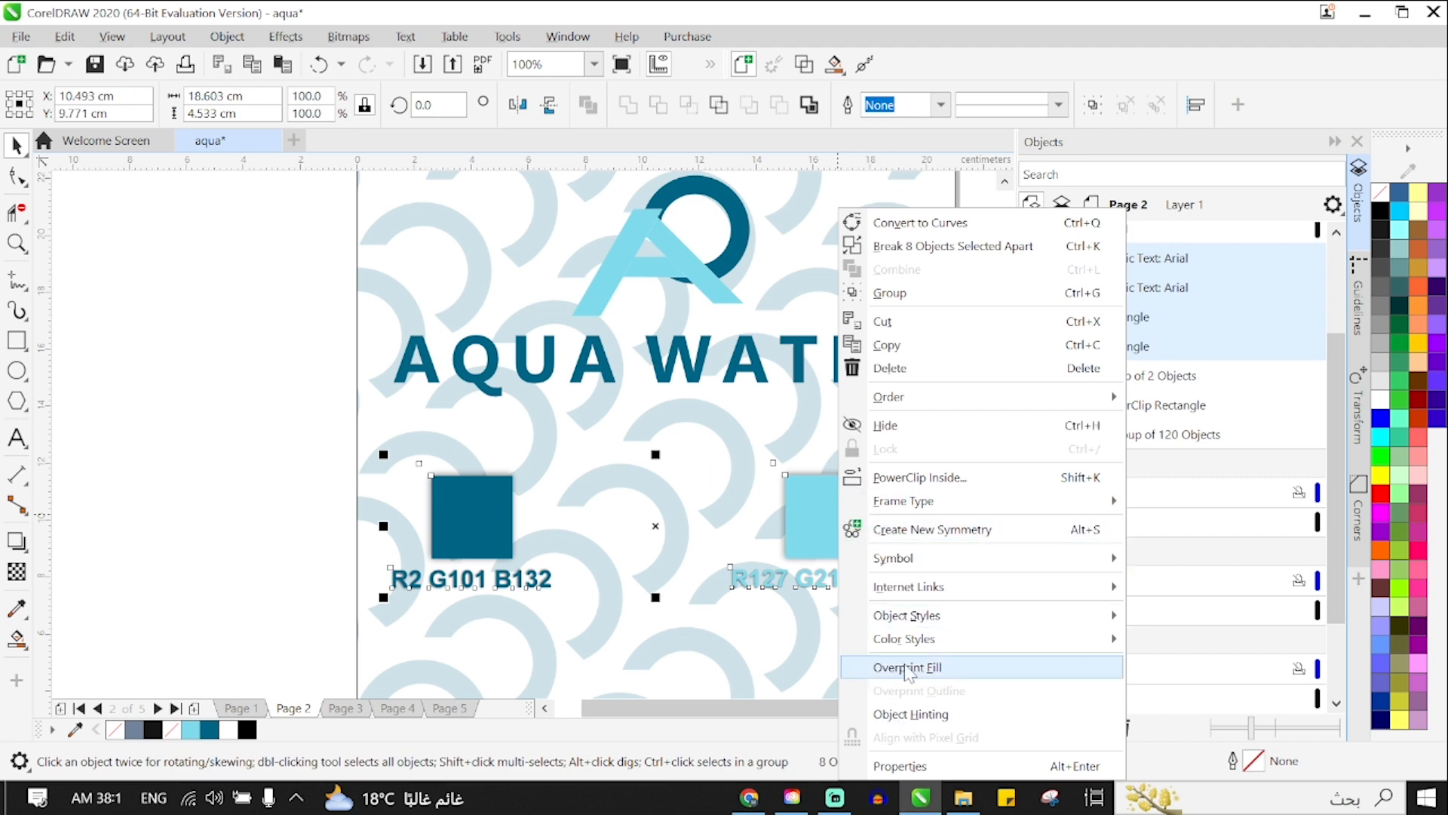
mouse_move(929, 632)
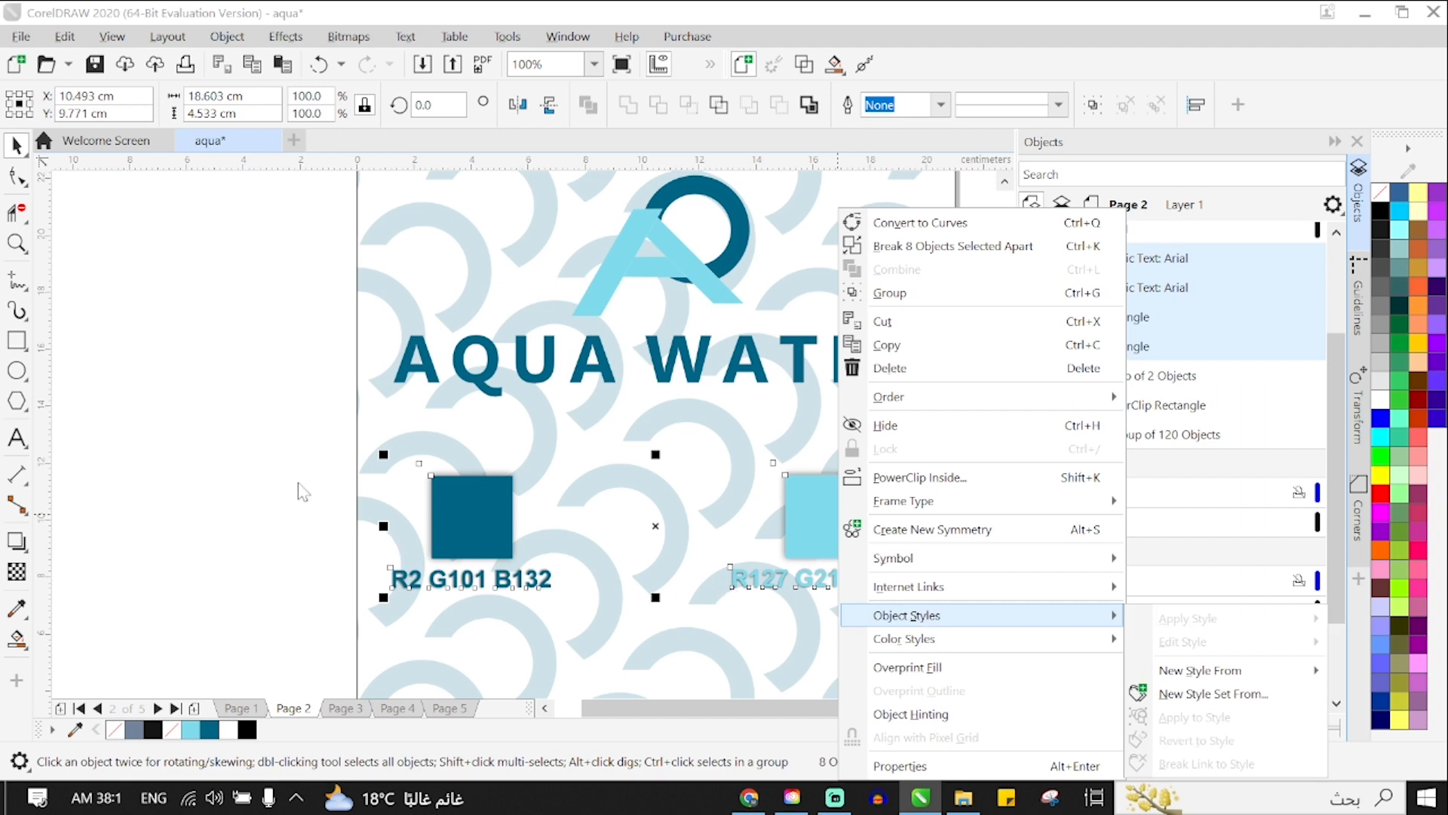
left_click(209, 475)
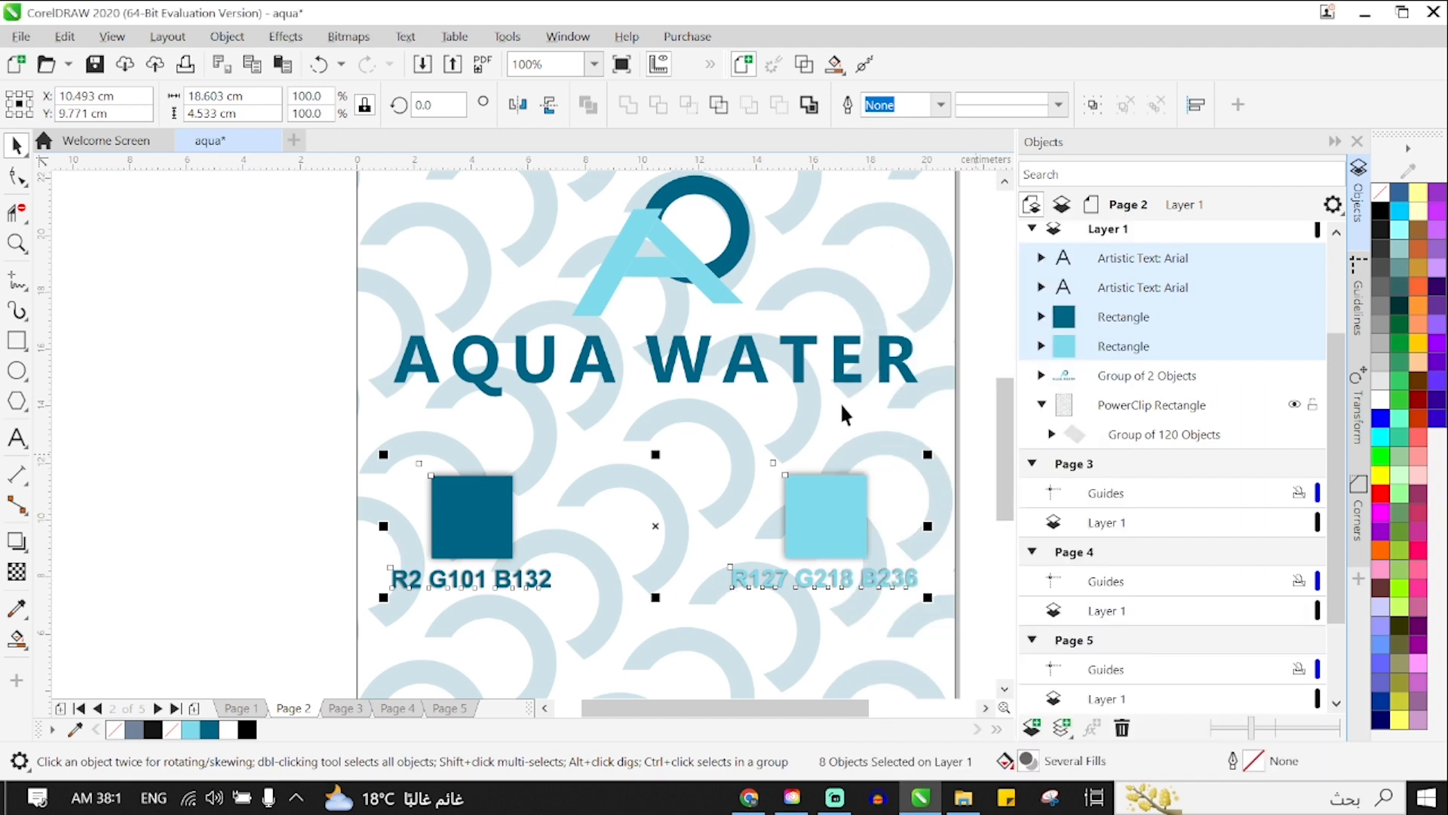
Expand the swatches and RGB labels in the object list to show their drop shadows
left_click(1041, 346)
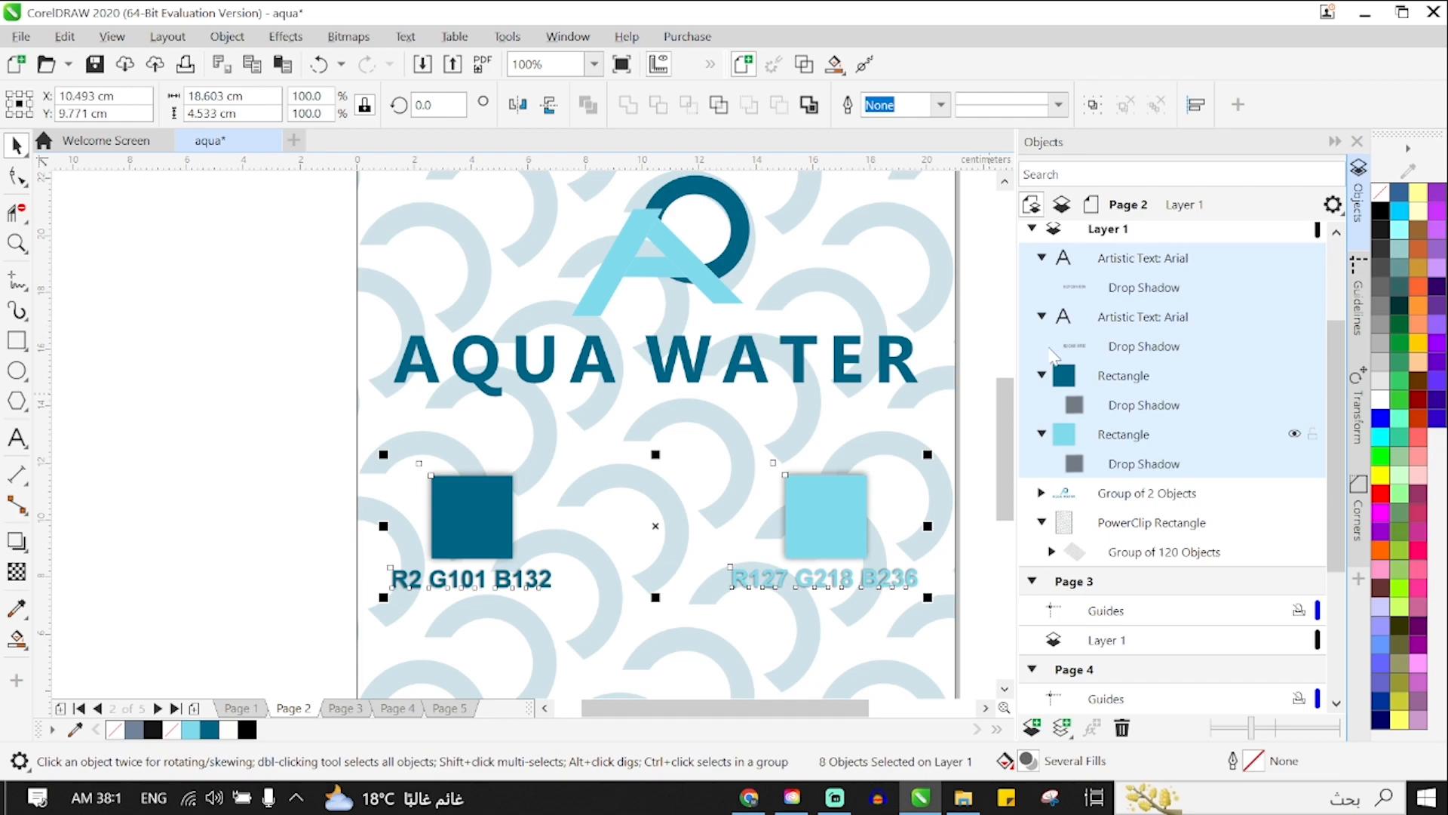
right_click(1139, 346)
key("Escape")
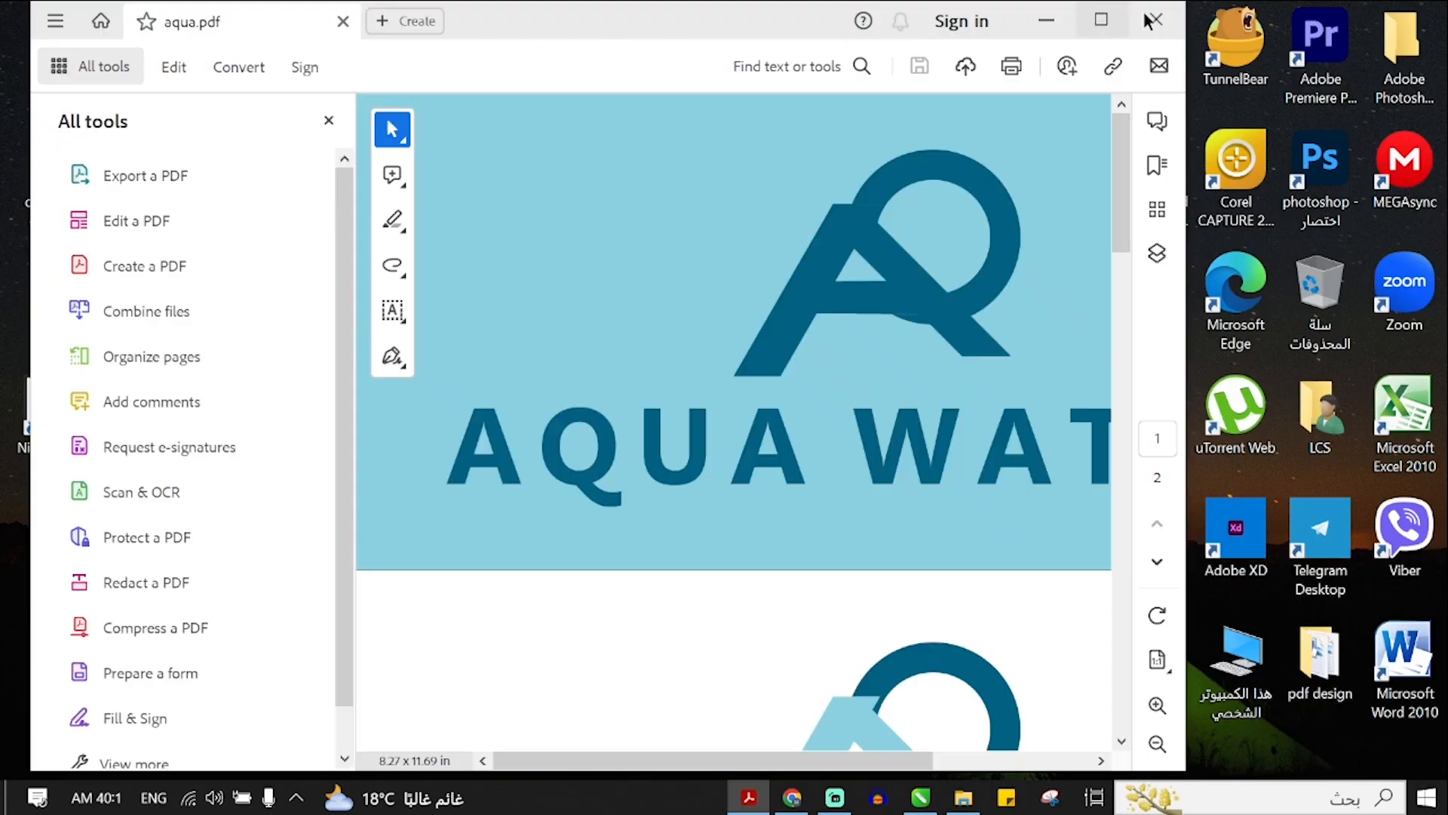
Enlarge aqua.pdf in Adobe Acrobat and examine the logo colour versions, arc pattern, shadows and labelled swatches on both pages
left_click(1095, 20)
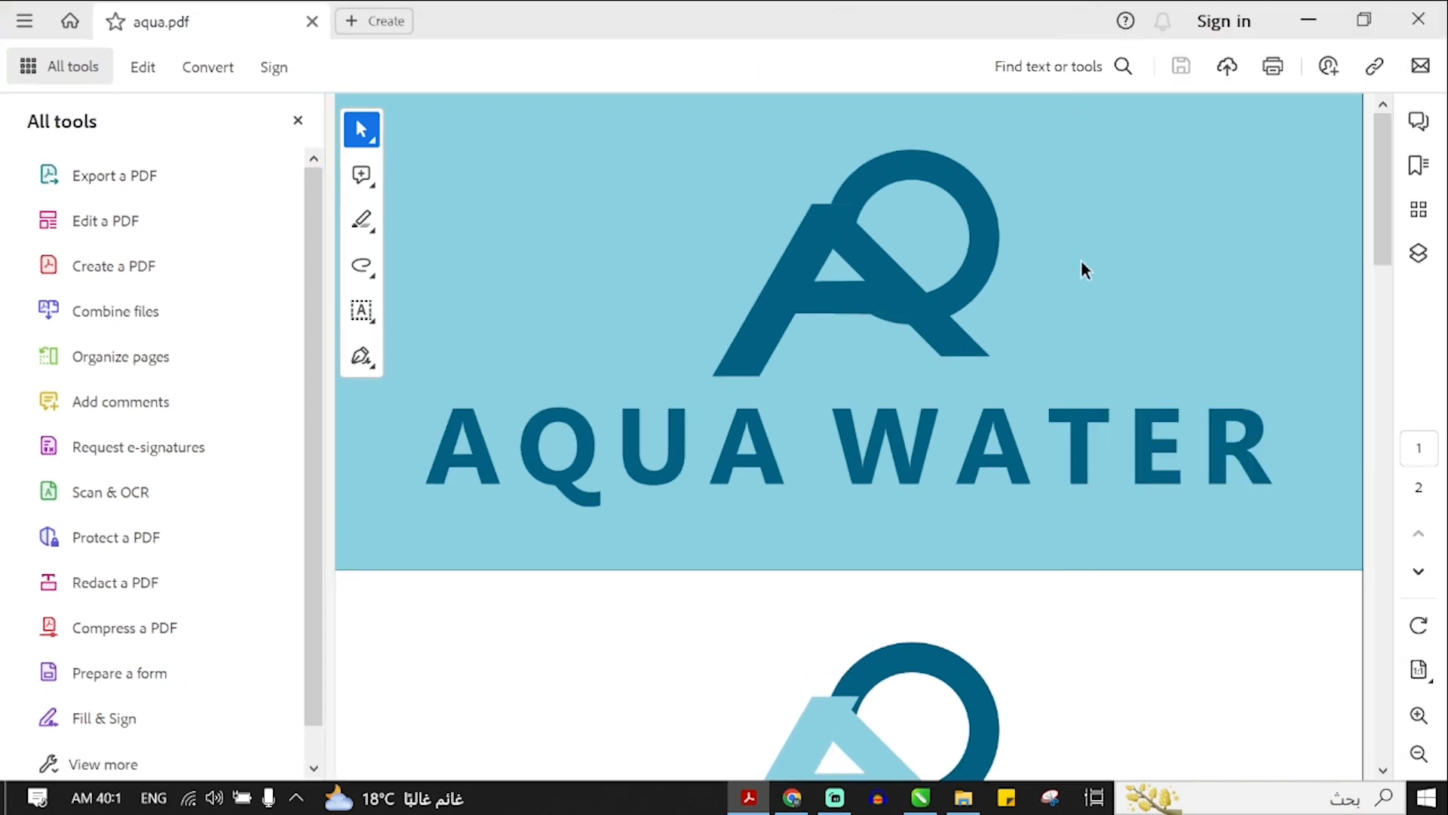
scroll(1083, 269, "down", 5)
scroll(760, 246, "down", 2)
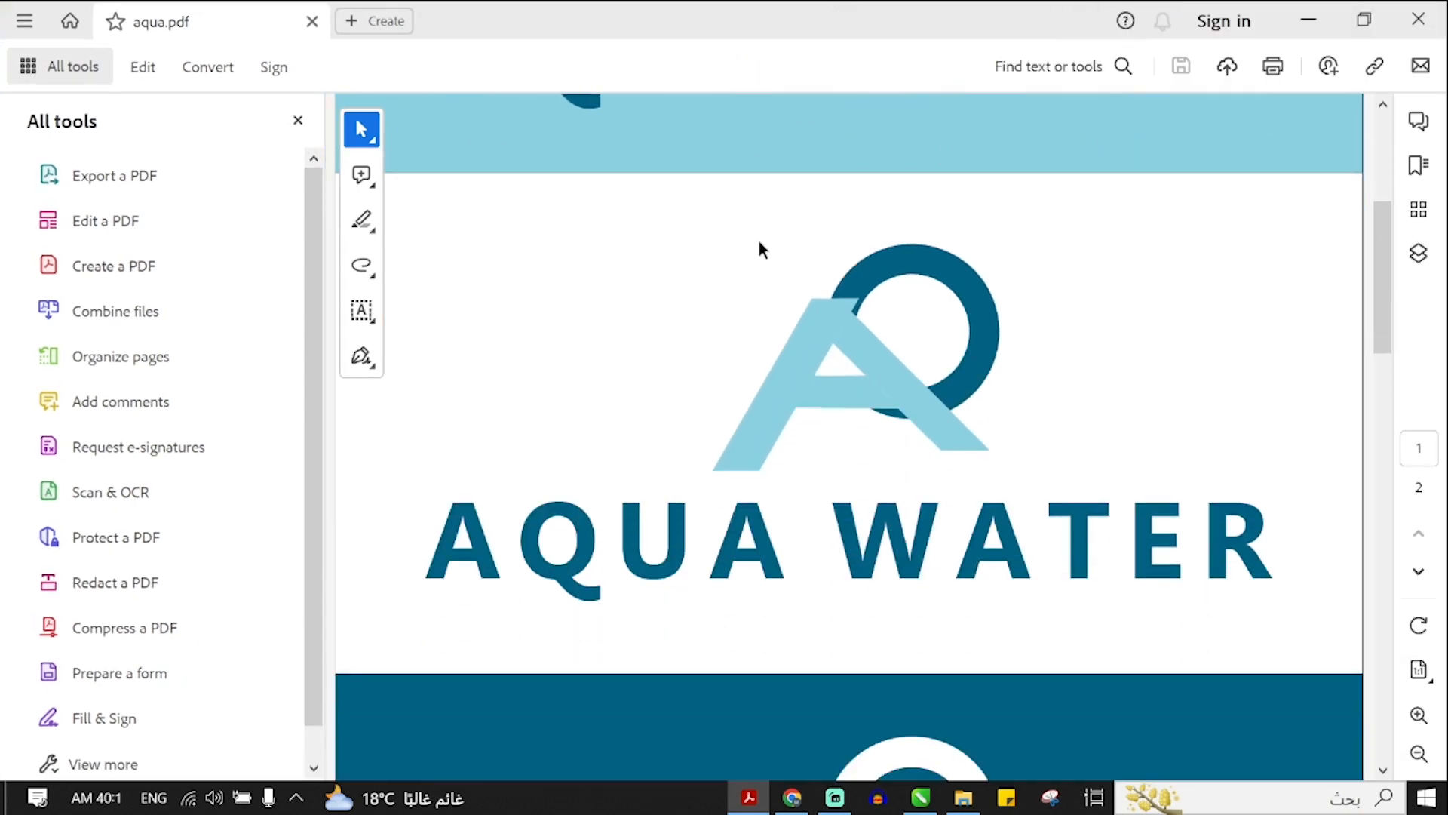
left_click(295, 122)
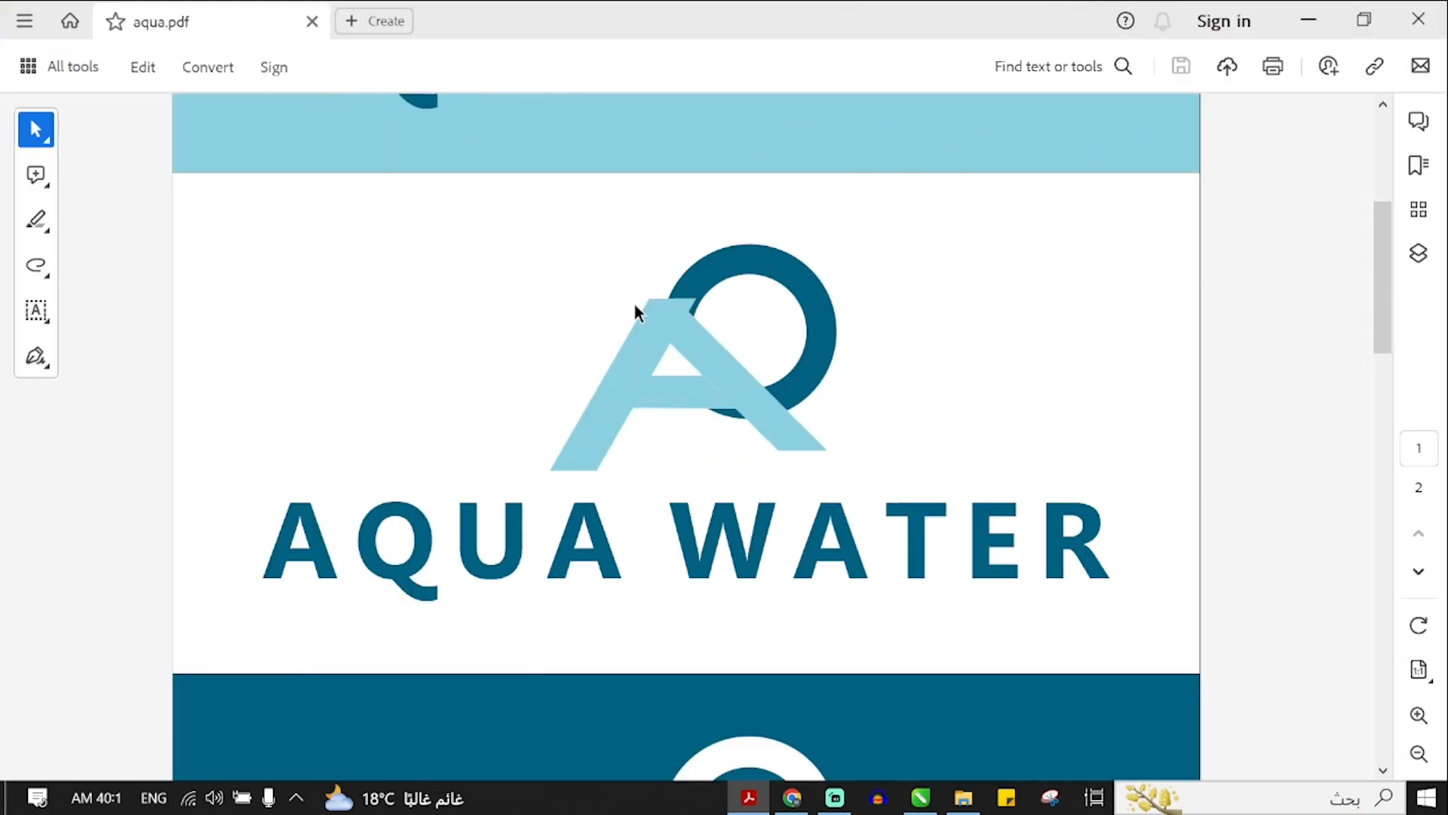
scroll(744, 315, "down", 8)
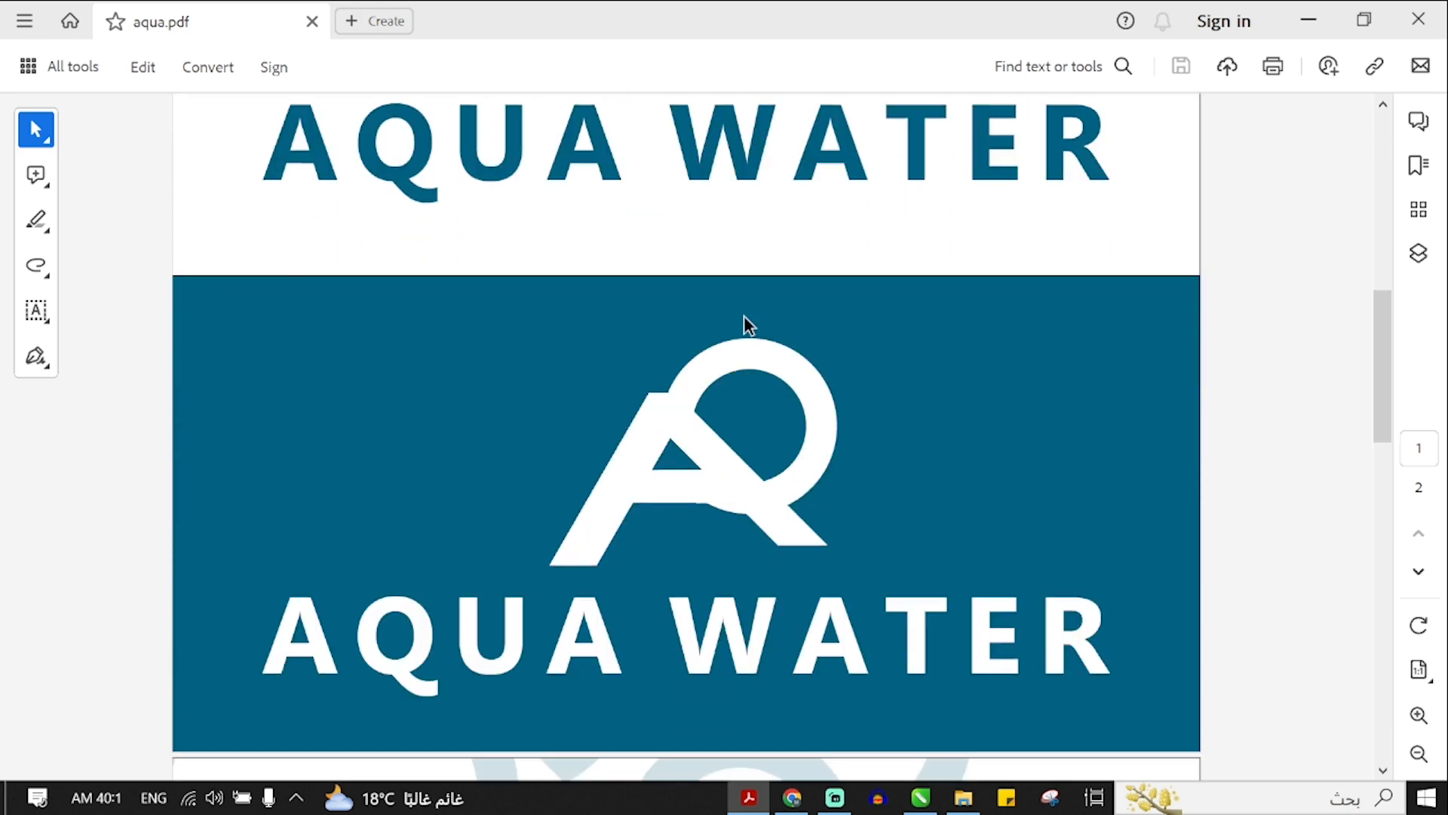
scroll(744, 315, "down", 15)
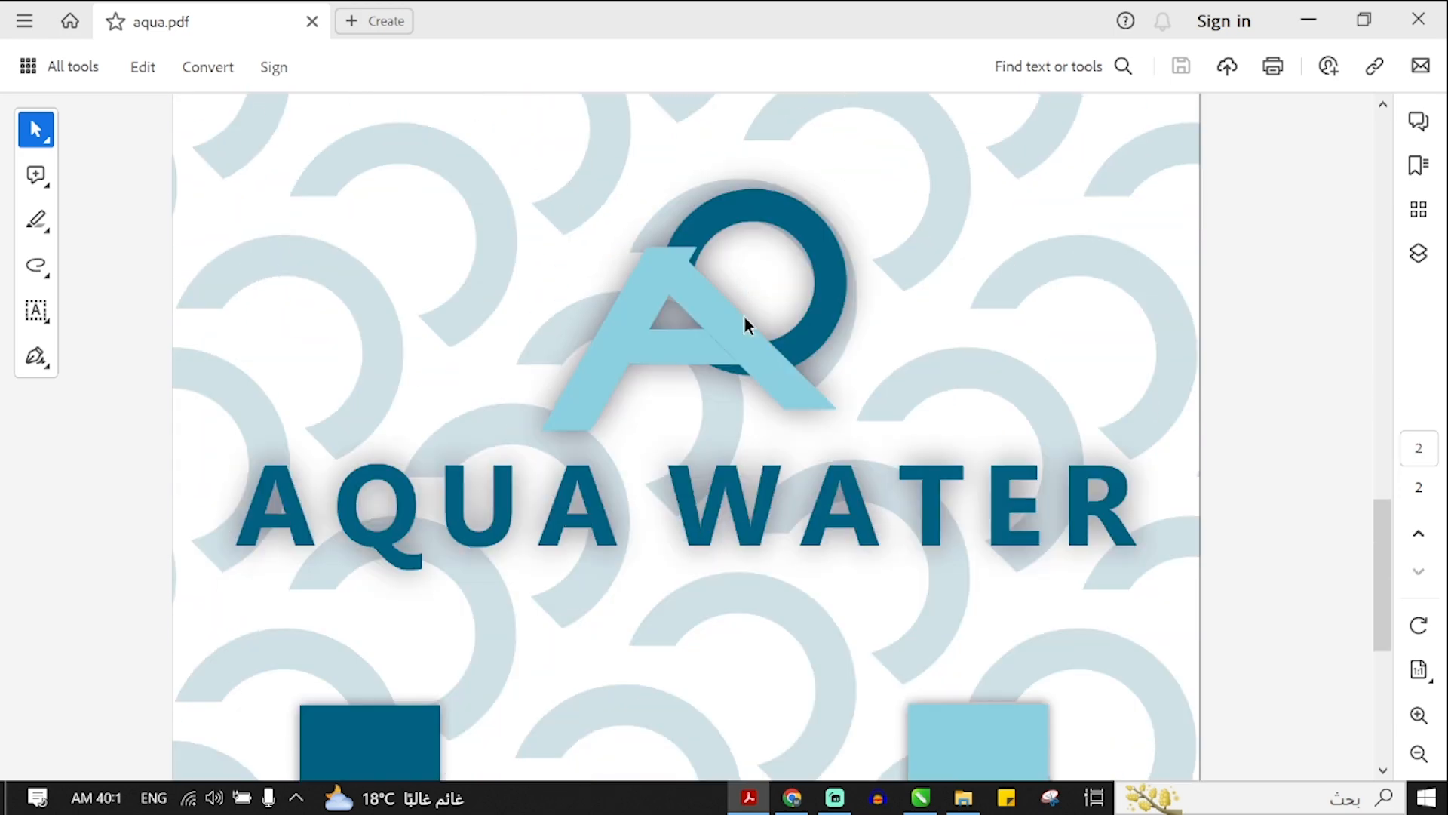
scroll(743, 316, "down", 4)
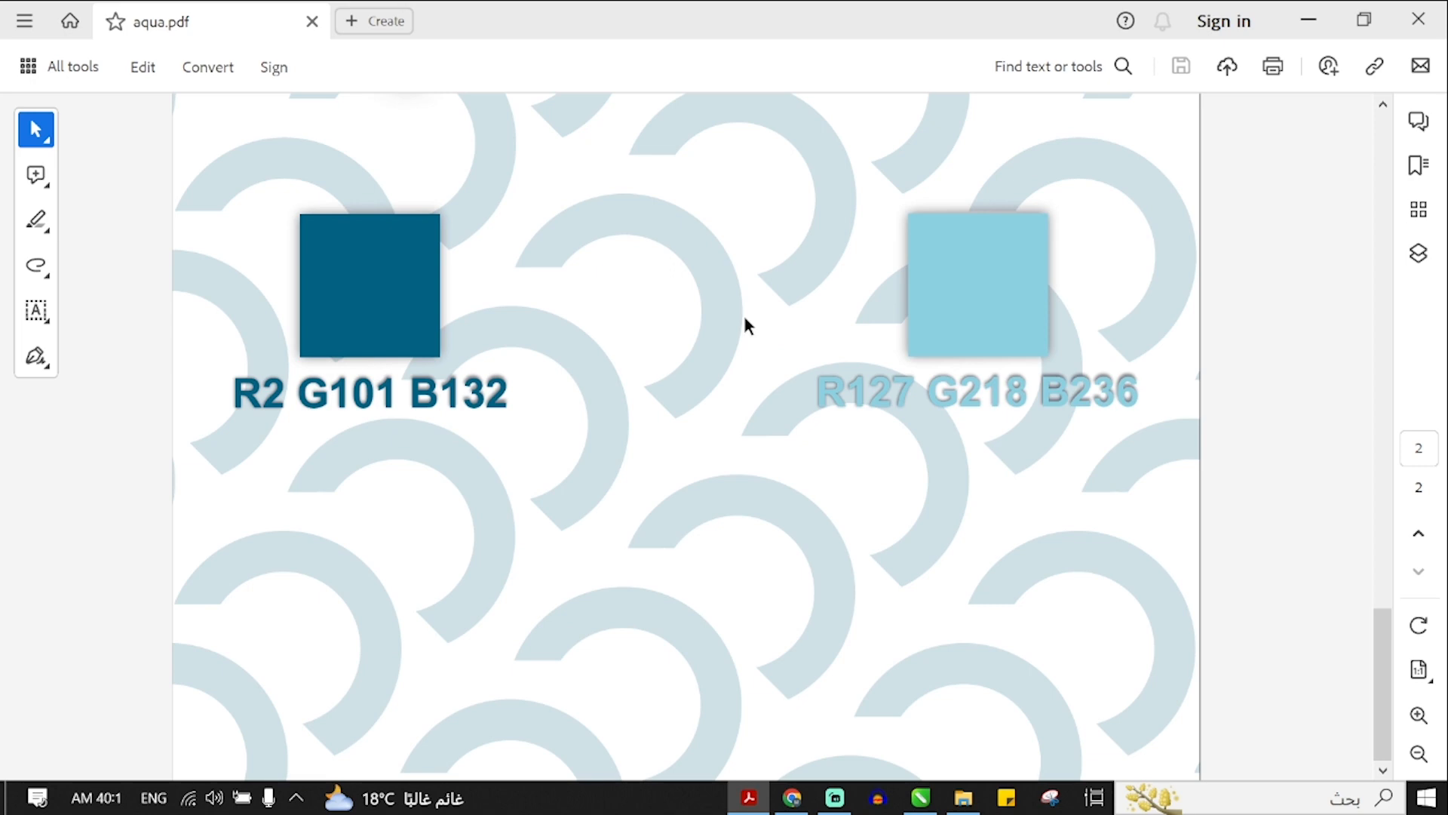
scroll(743, 315, "up", 4)
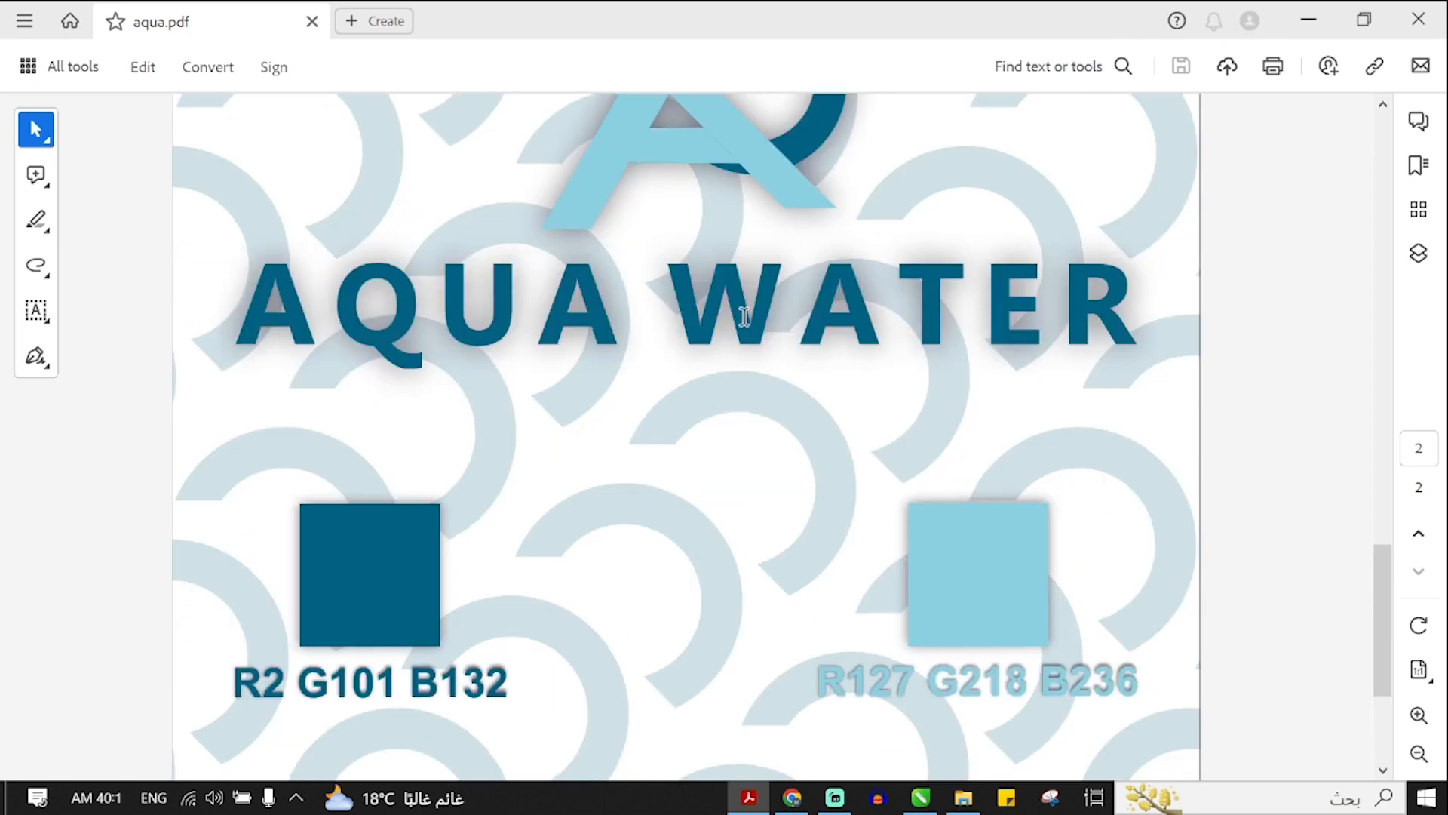
scroll(744, 315, "up", 7)
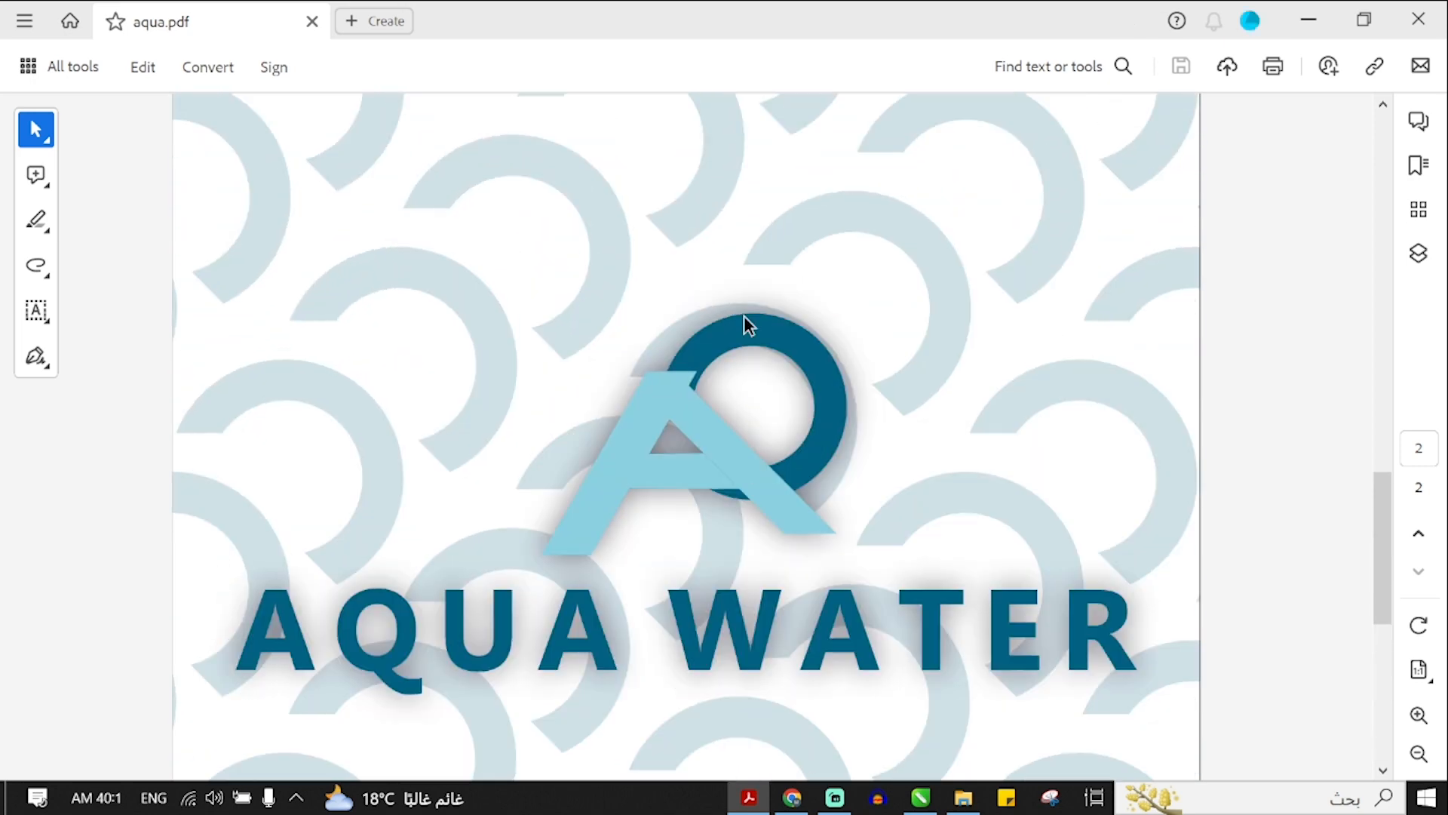
scroll(745, 319, "down", 11)
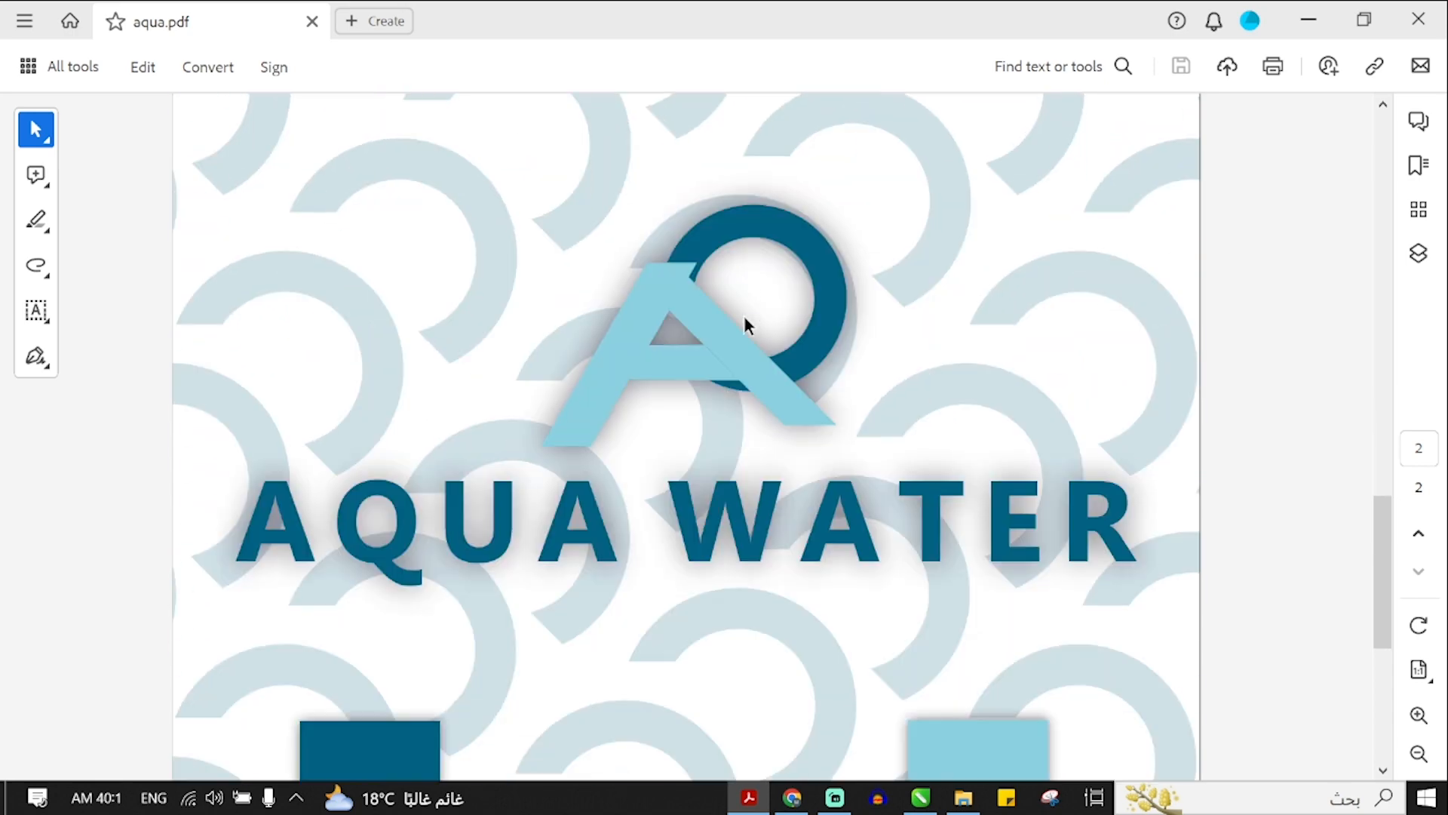
scroll(745, 319, "down", 1)
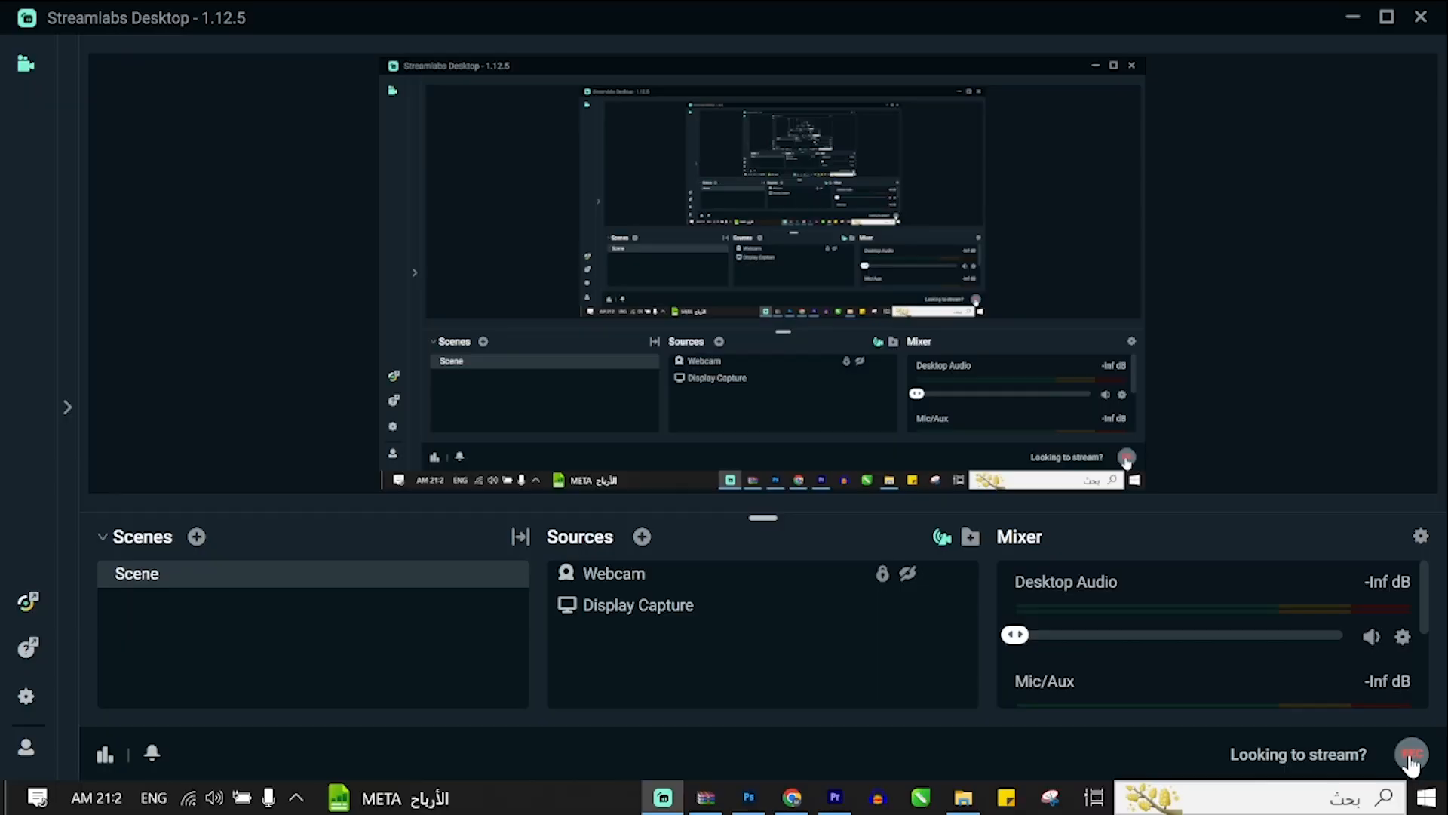
Switch to Photoshop, close Graphic3.psb and open the third bottle's label smart object, discarding its embedded colour profile
left_click(749, 797)
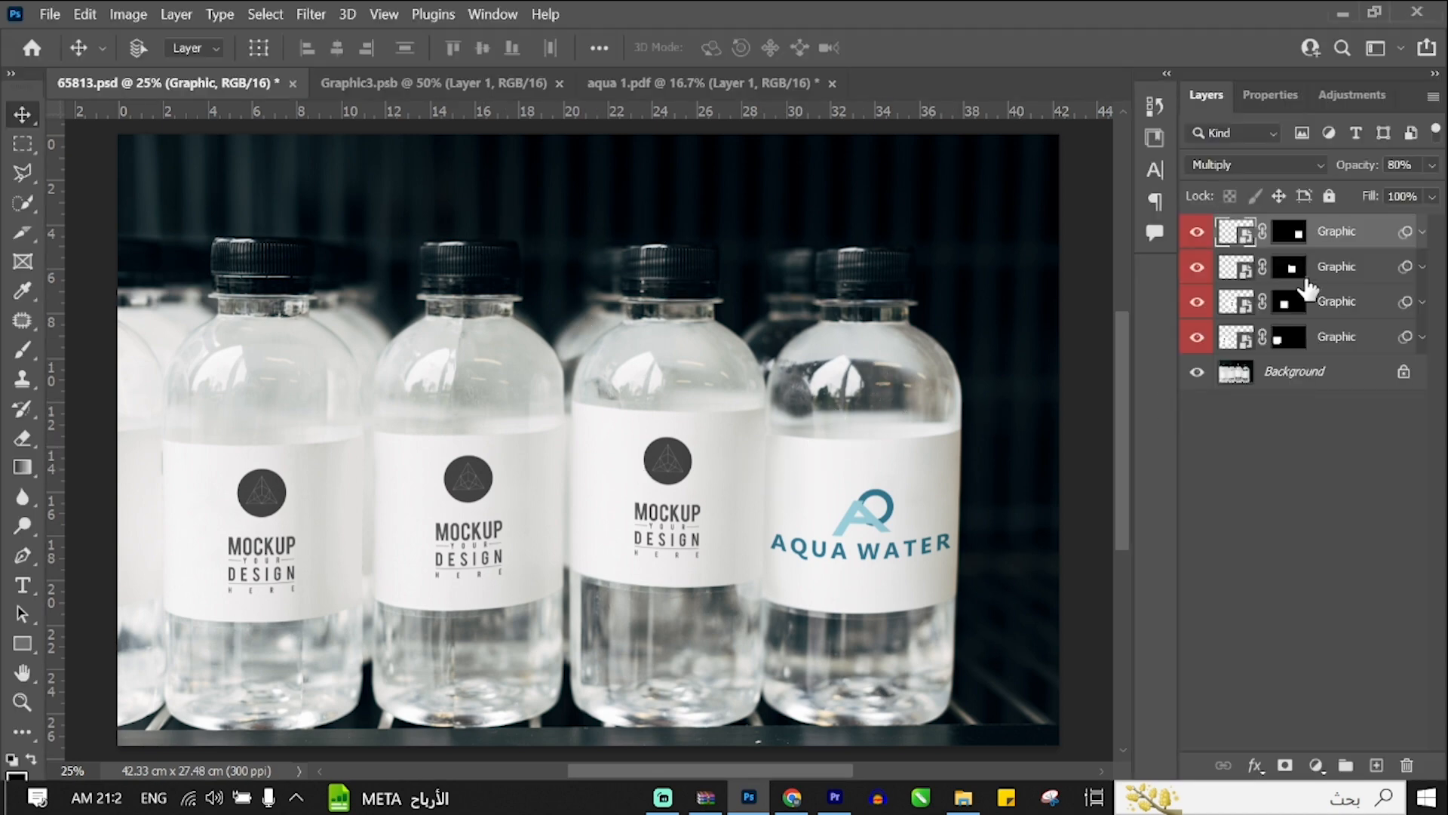
left_click(560, 83)
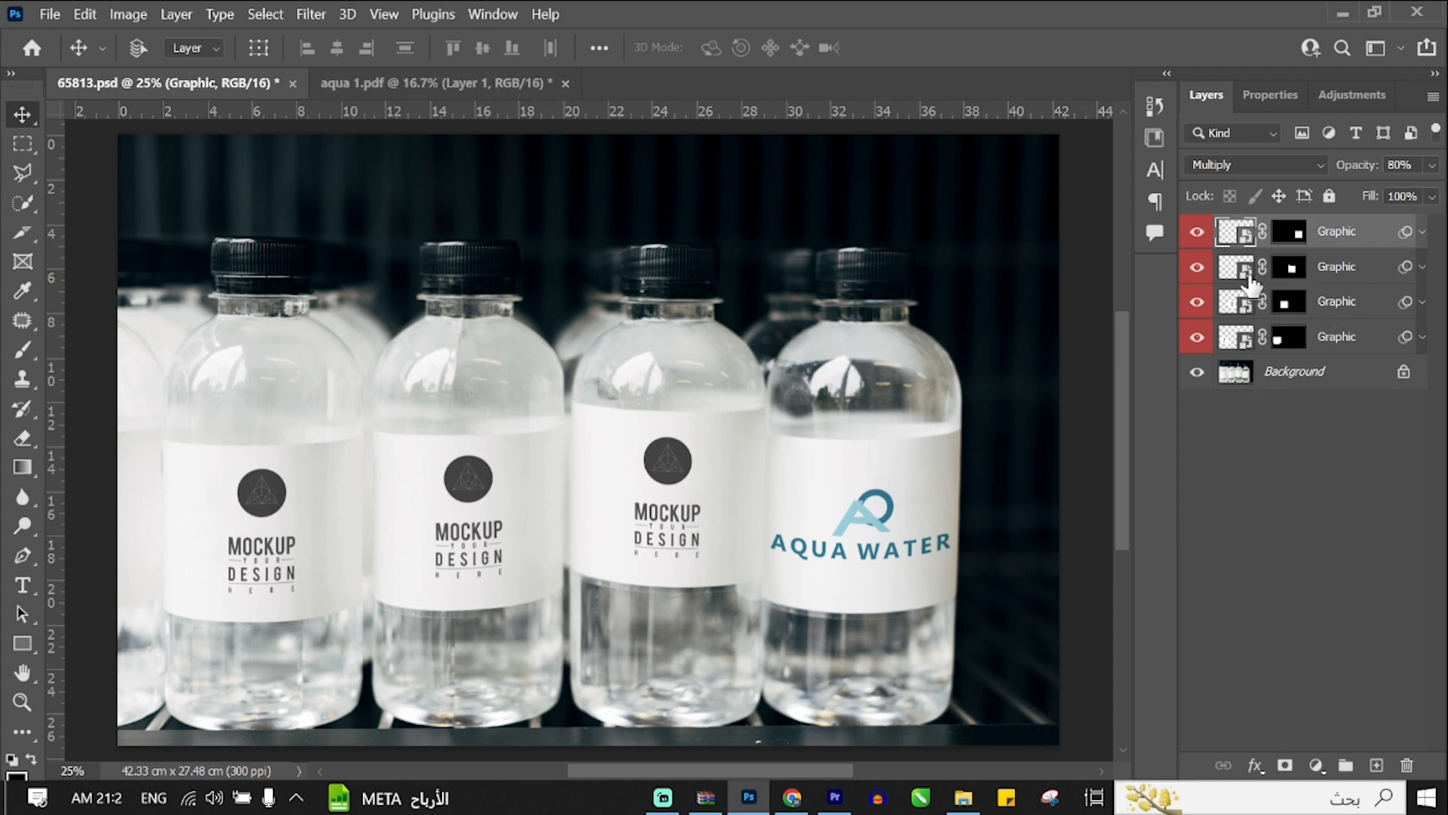
double_click(1243, 273)
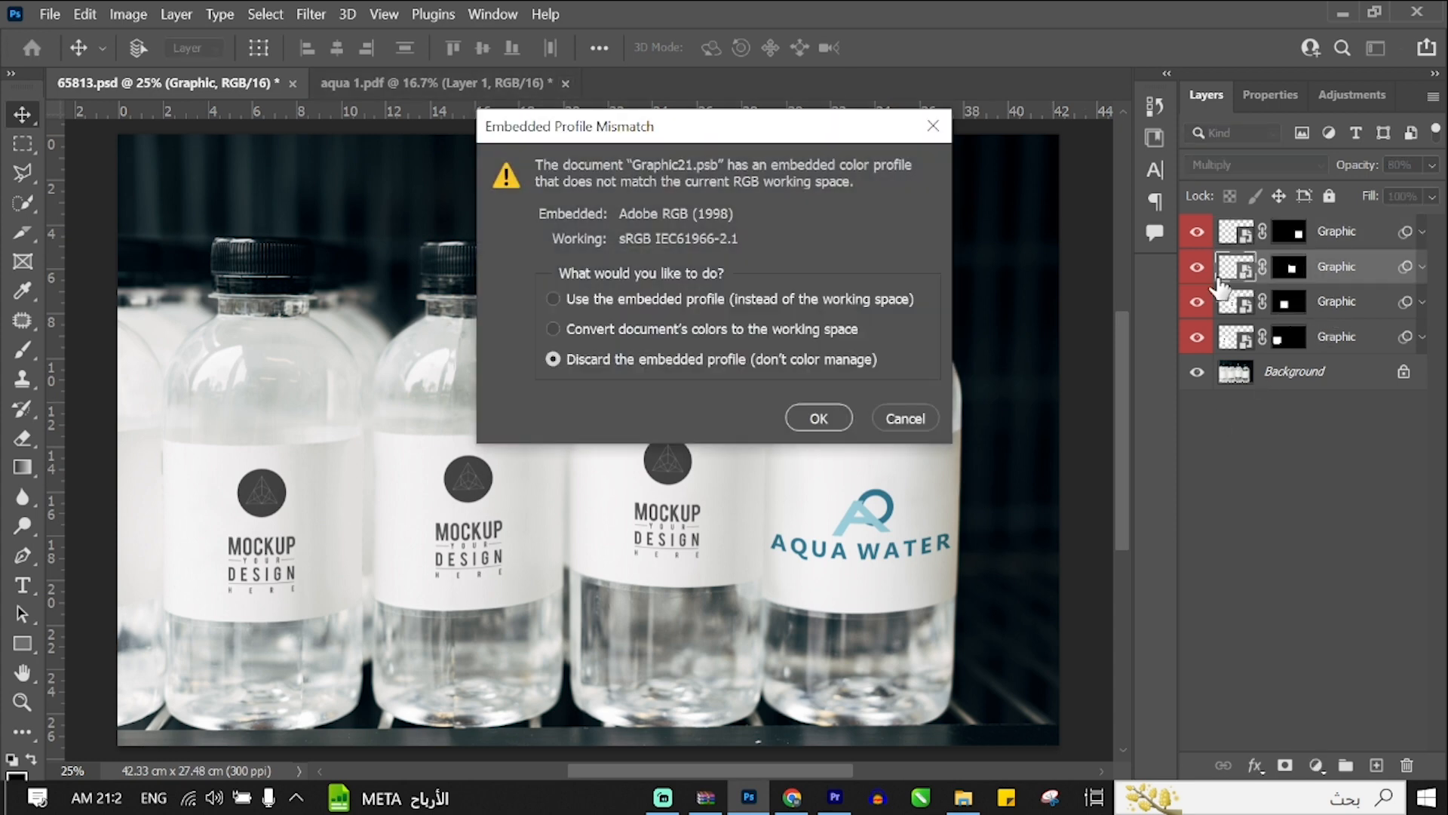
left_click(820, 418)
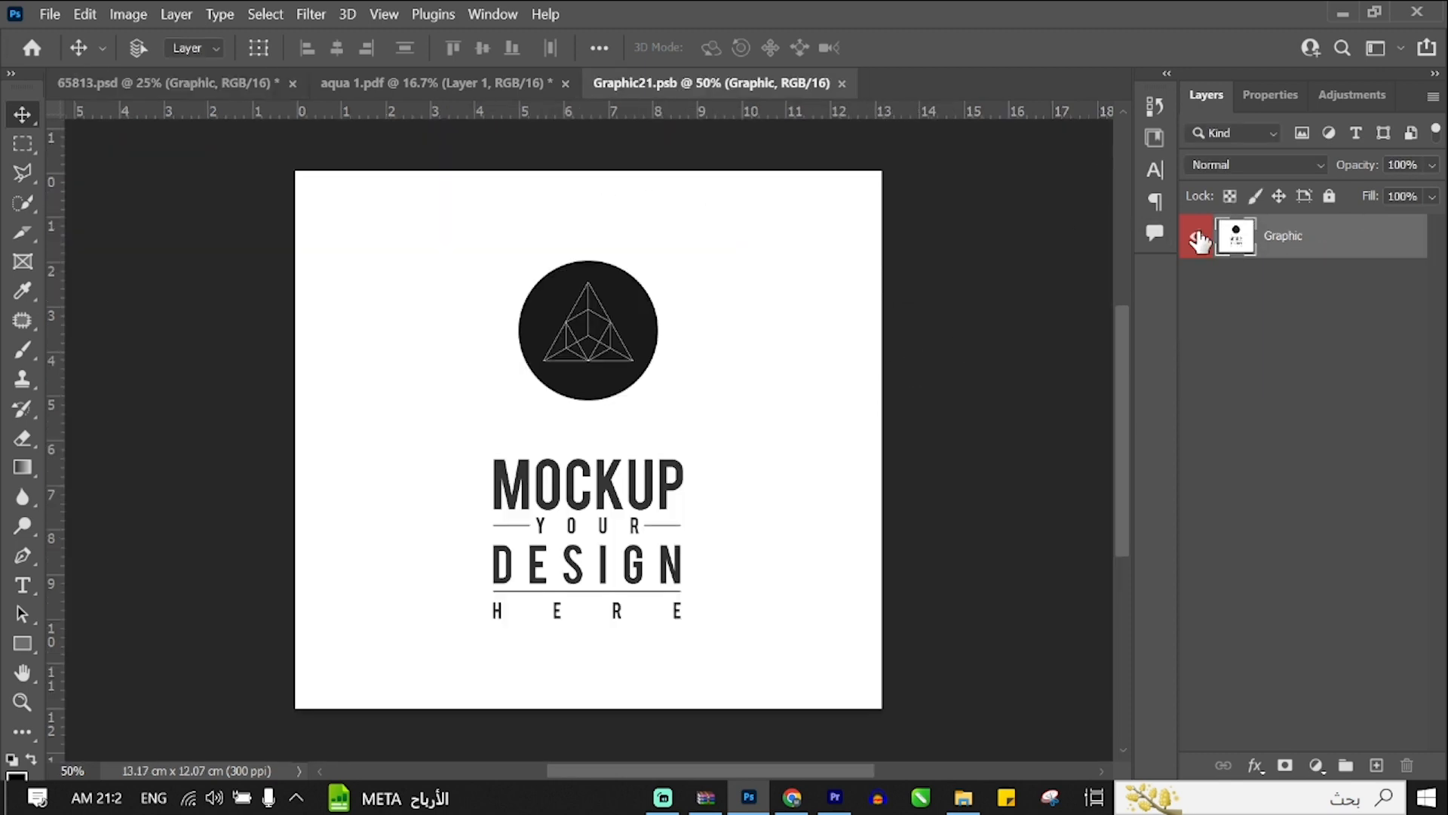
Hide the placeholder graphic and add the Aqua Water logo from aqua 1.pdf, scaled down to fit the middle of the label
left_click(1197, 236)
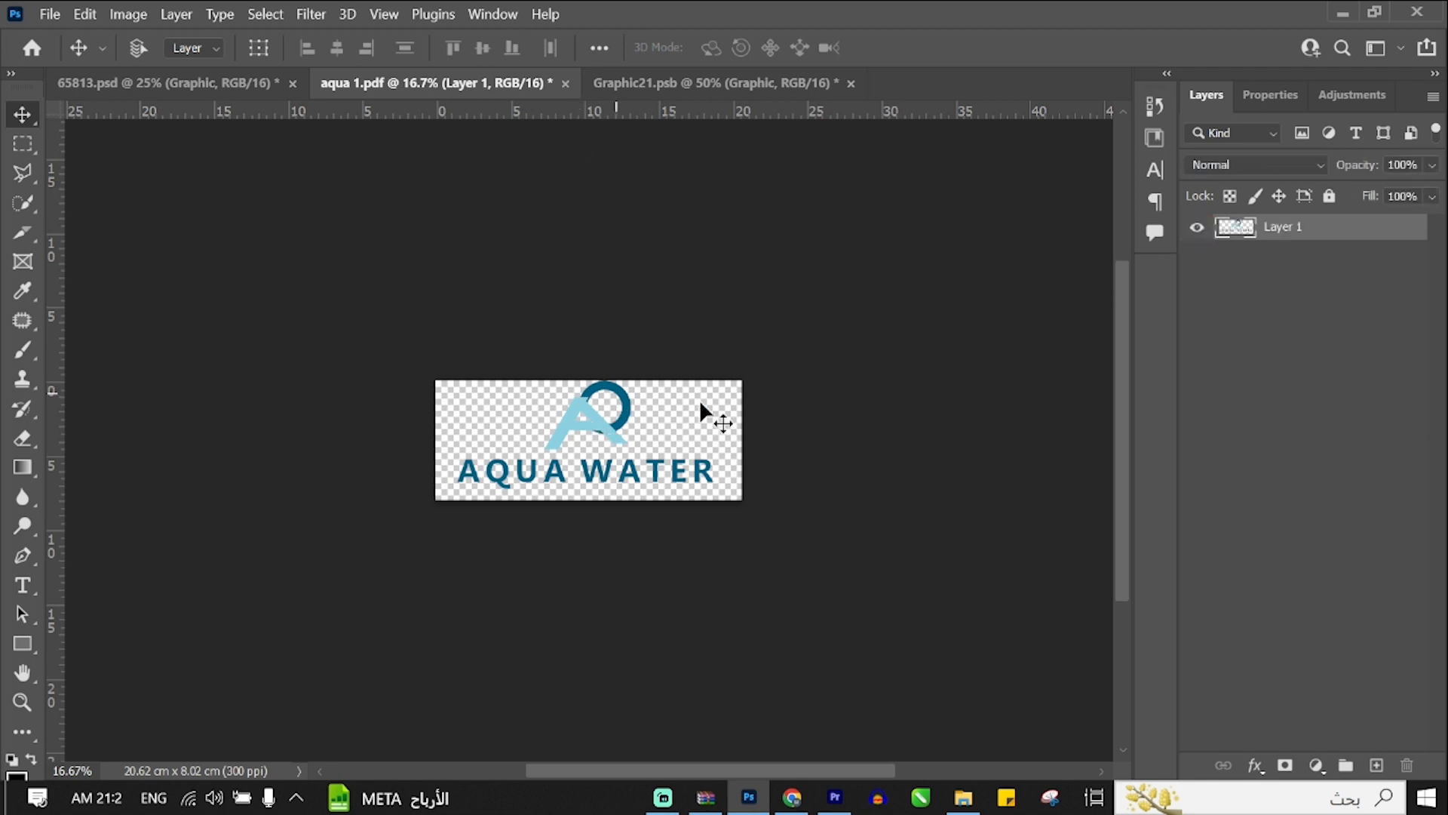
left_click_drag(1225, 192, 647, 399)
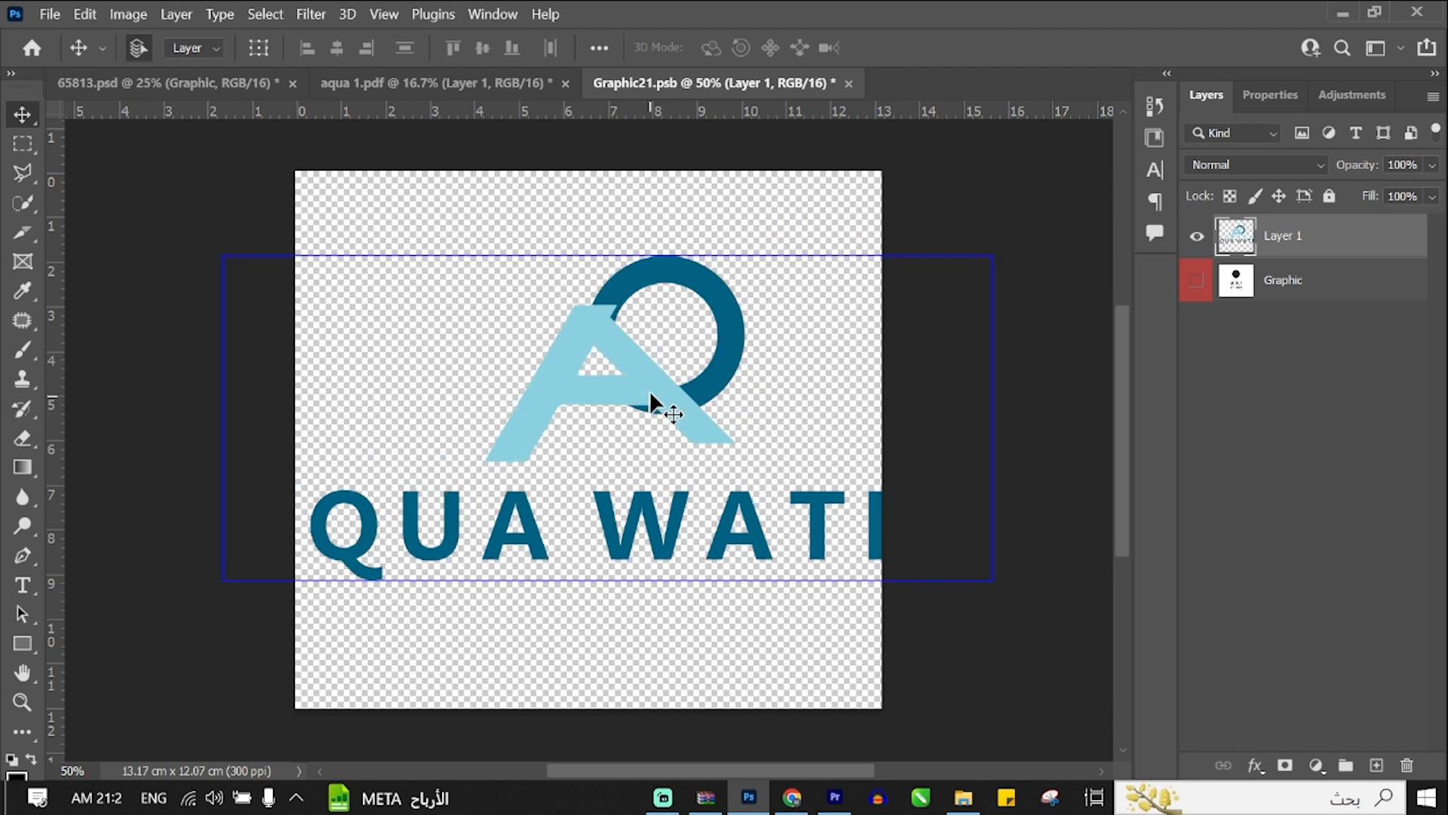
key("ctrl+t")
left_click_drag(637, 254, 631, 356)
left_click_drag(628, 442, 609, 417)
key("Return")
Save the label artwork and check the third bottle in the 65813.psd mockup for the new logo
key("ctrl+s")
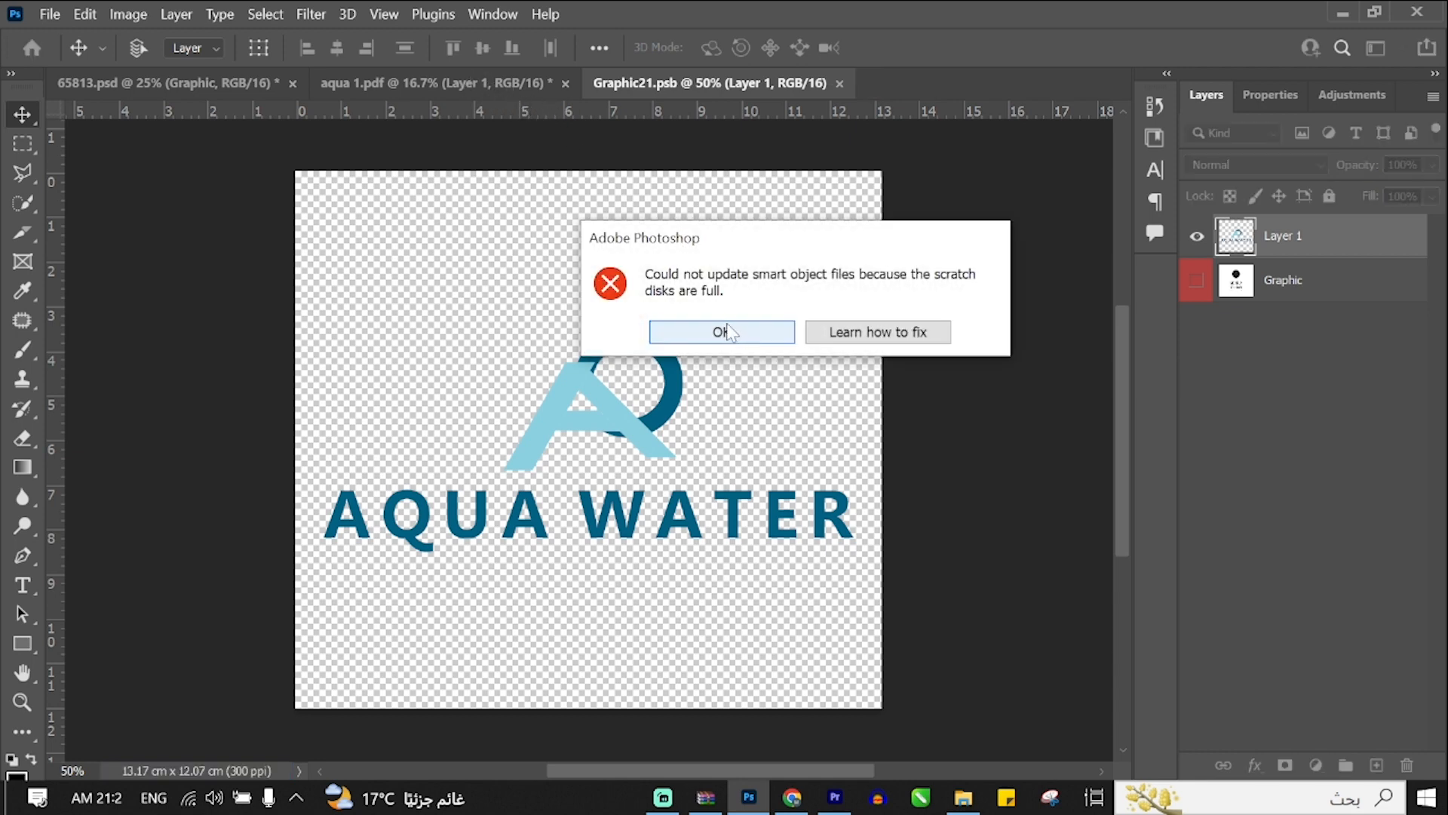
left_click(721, 332)
left_click(448, 83)
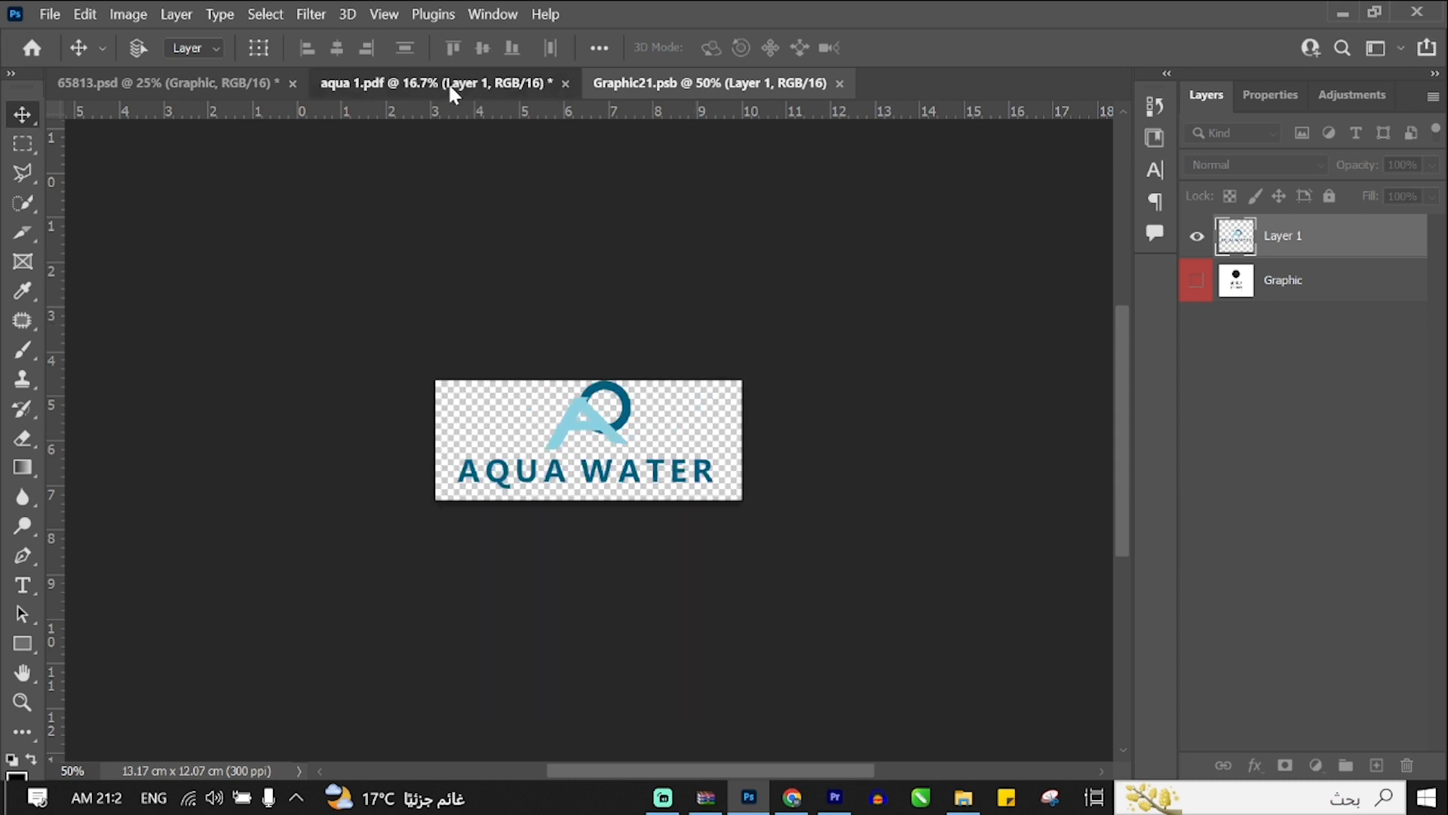
left_click(205, 83)
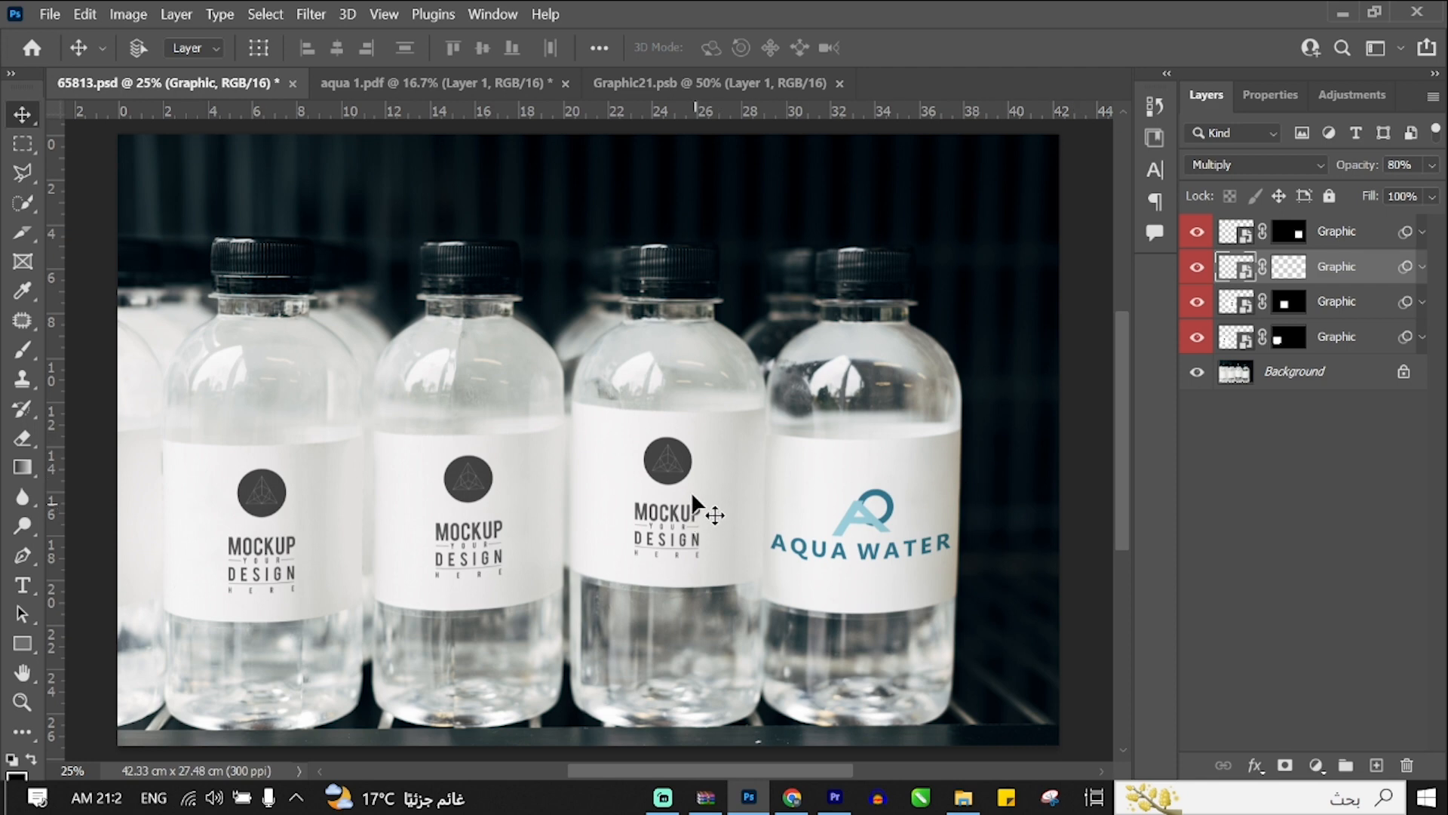
key("ctrl")
key("ctrl")
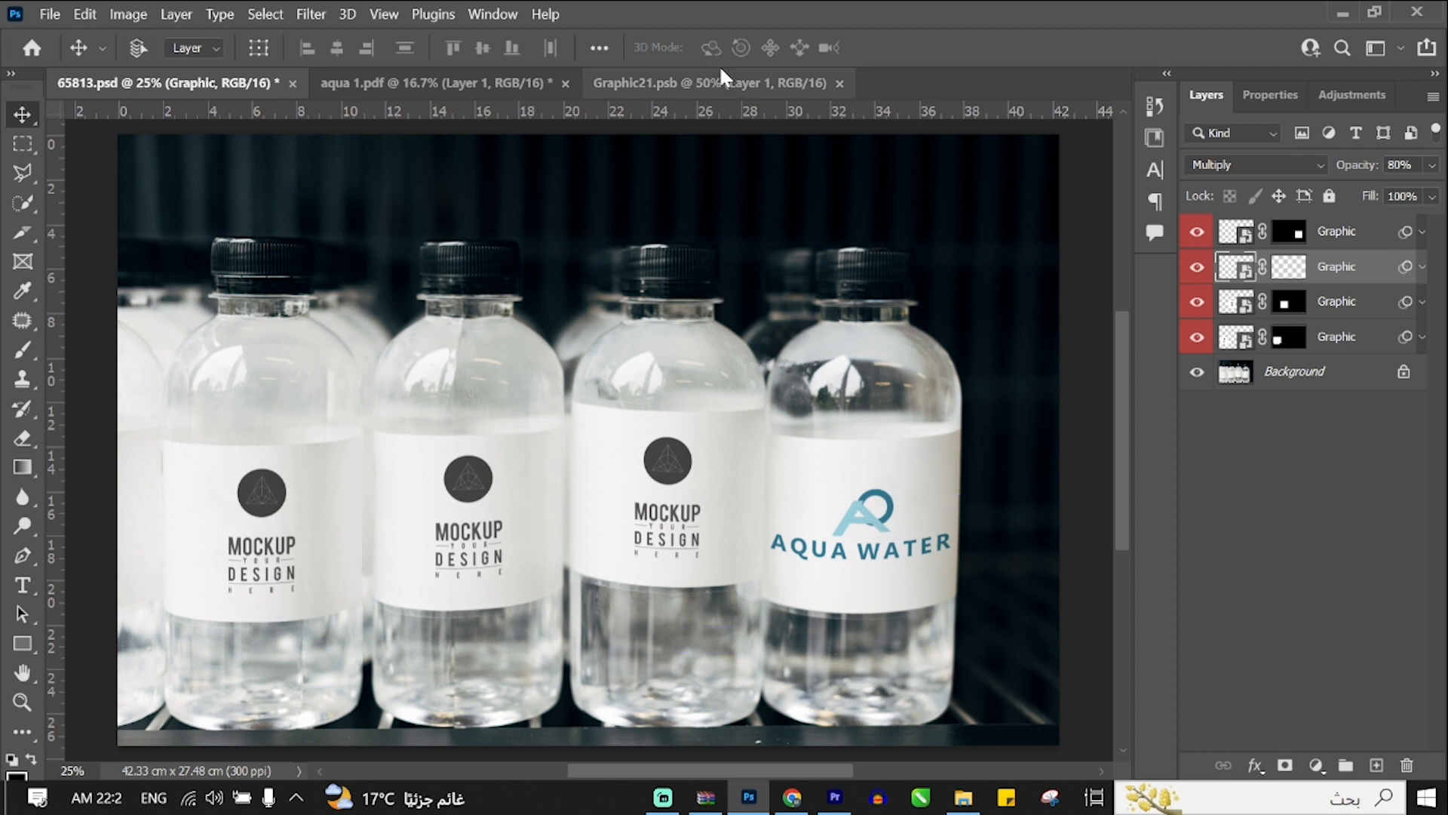
left_click(709, 84)
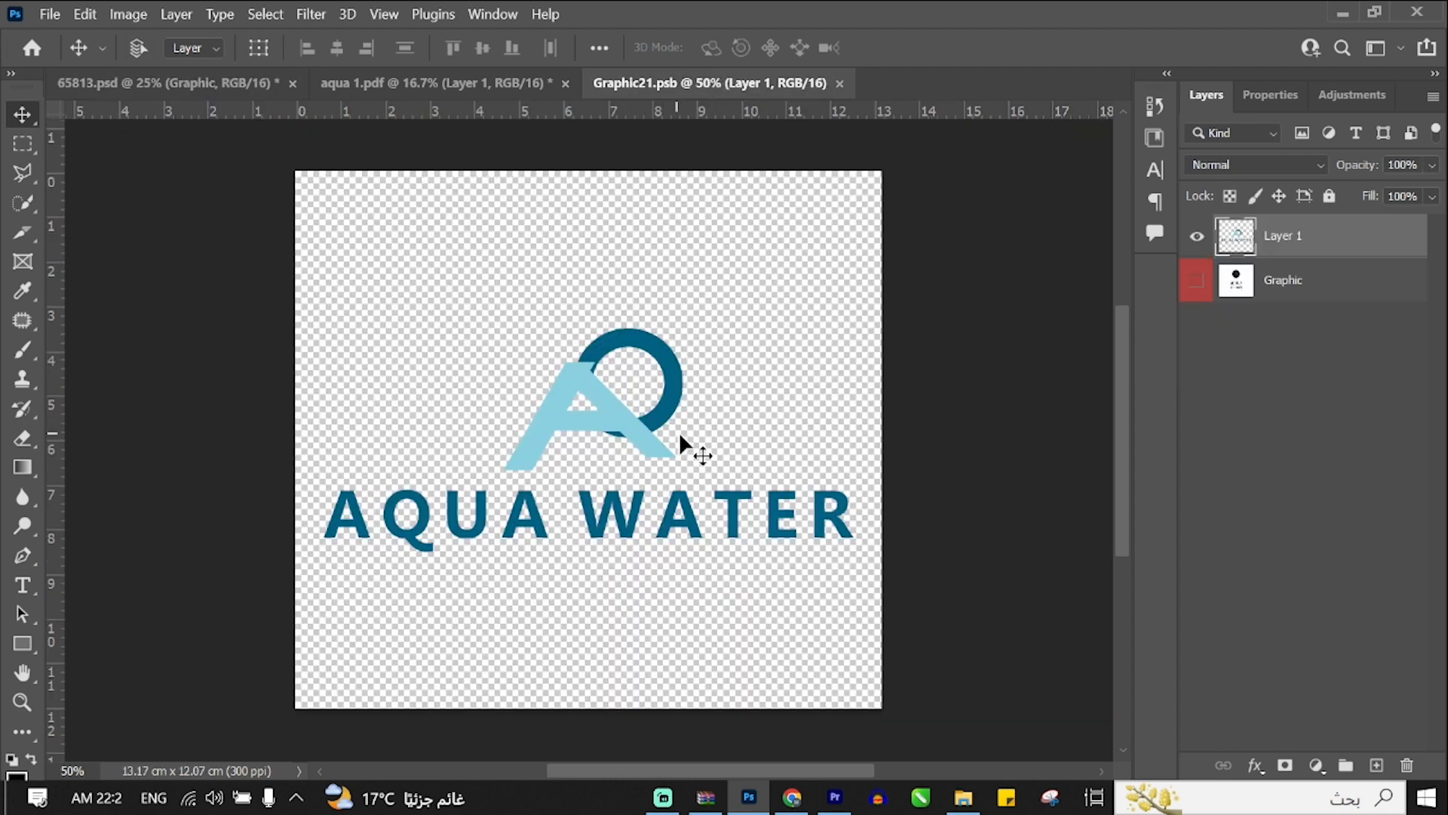
key("ctrl")
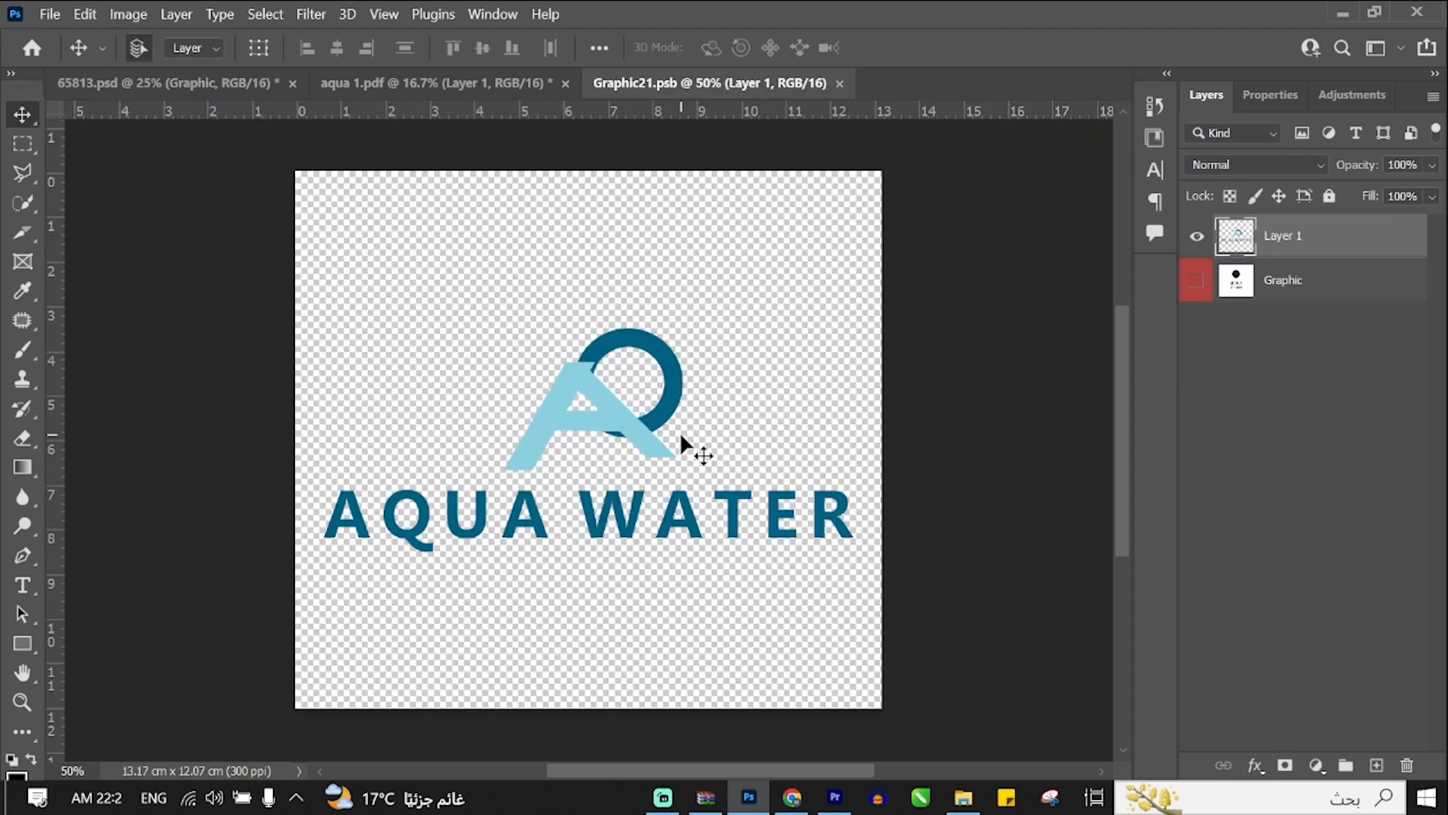
left_click(479, 81)
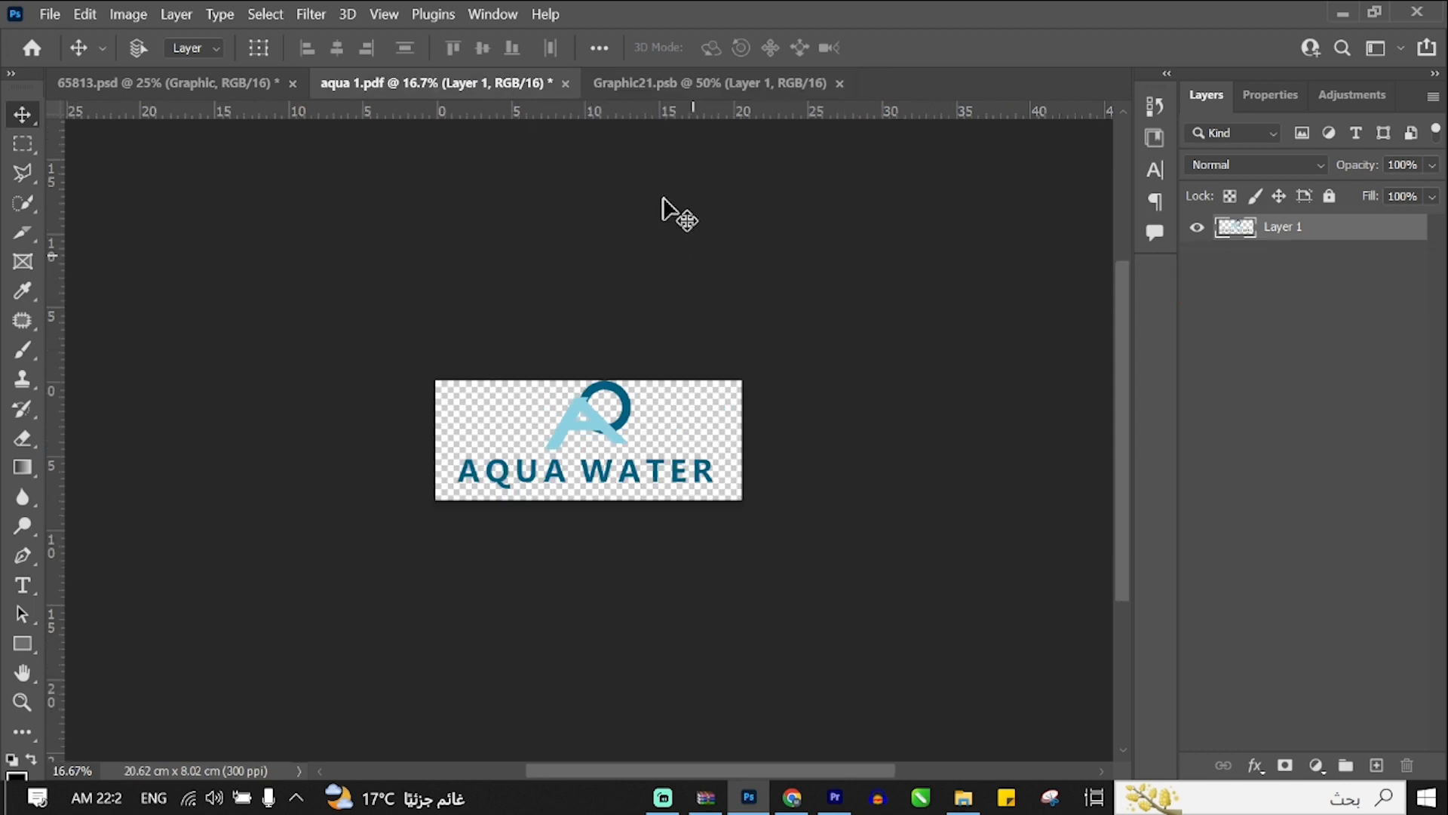
left_click(698, 84)
key("ctrl+shift+s")
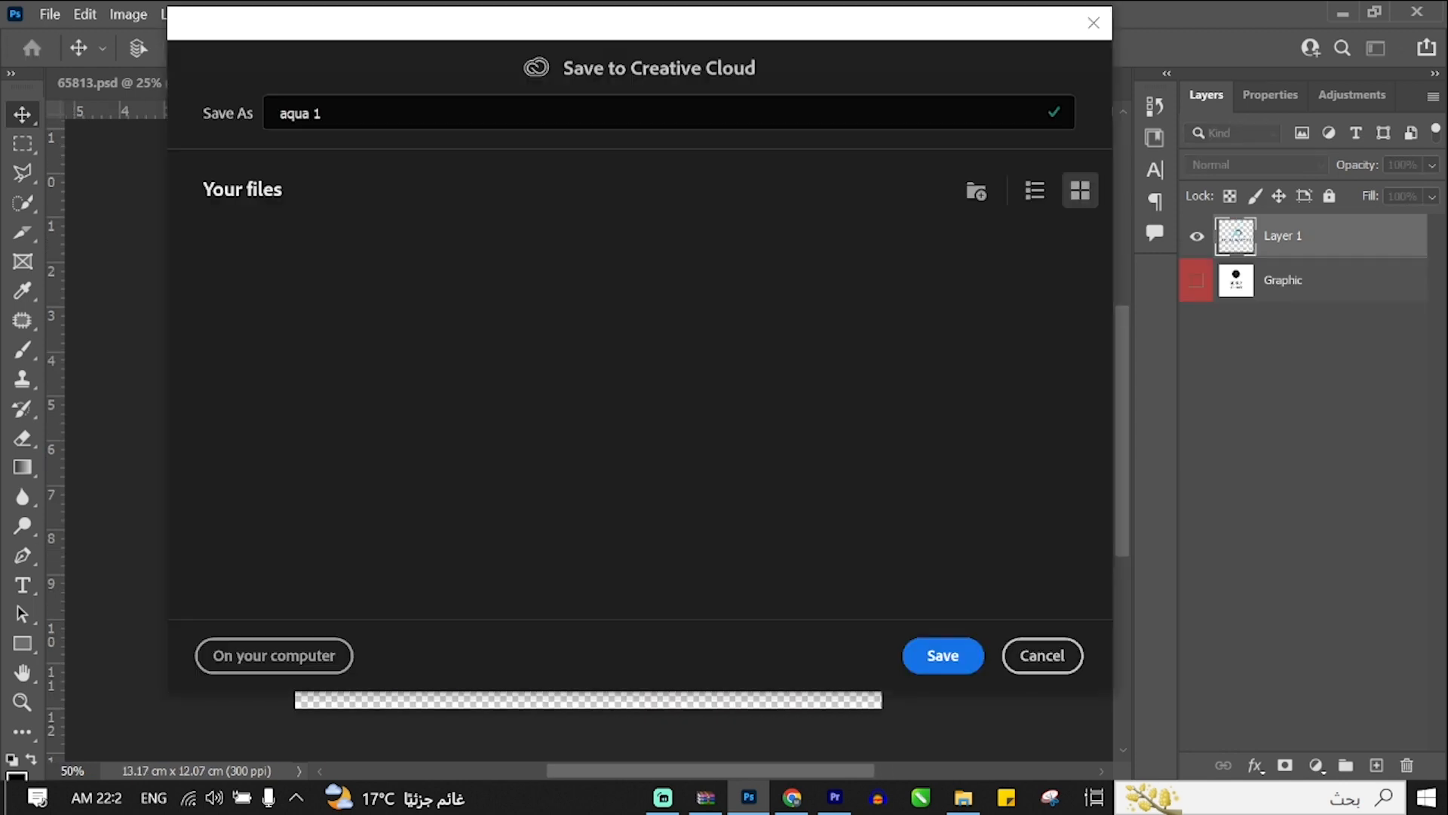
left_click(1037, 655)
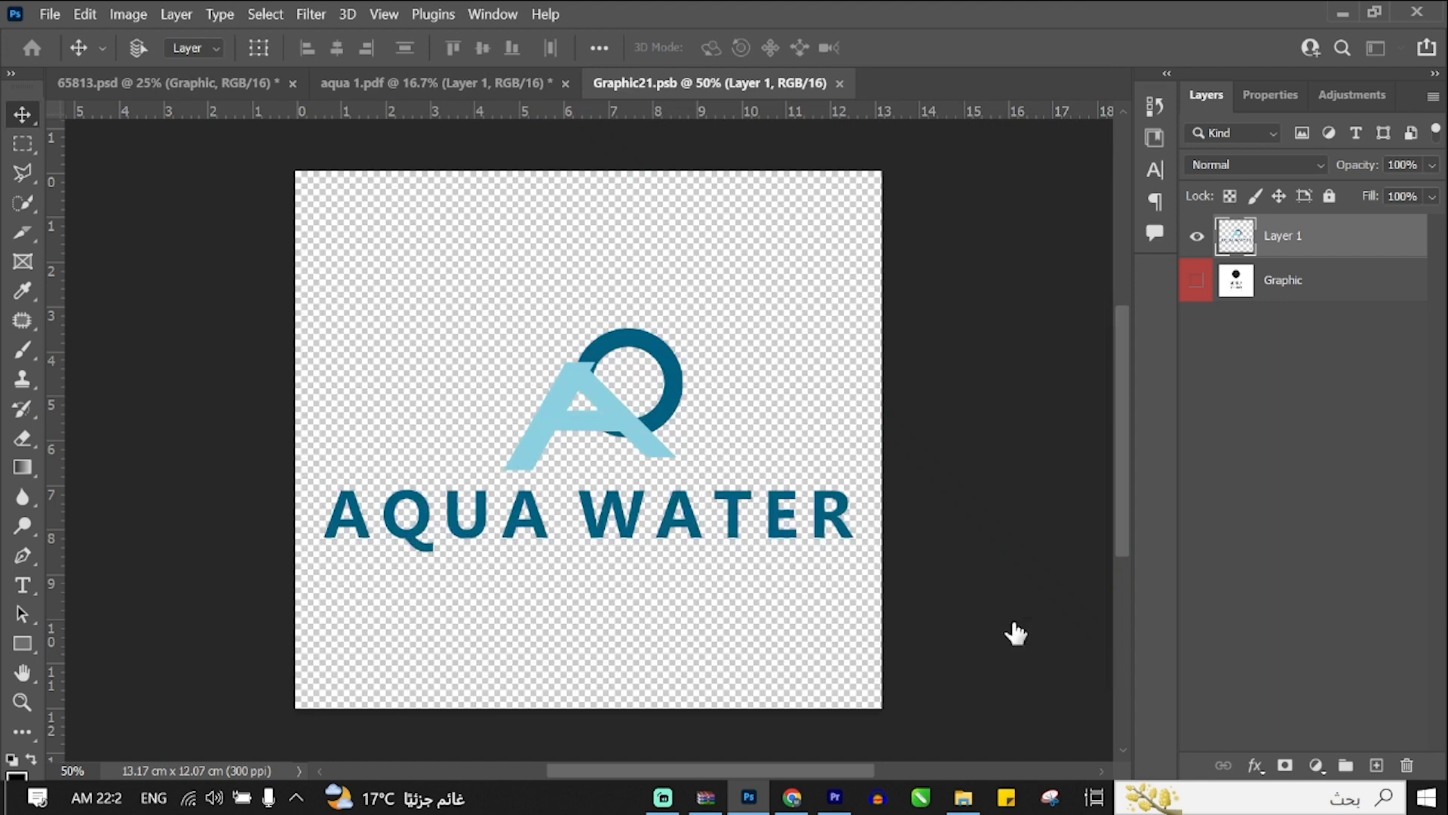
left_click(96, 83)
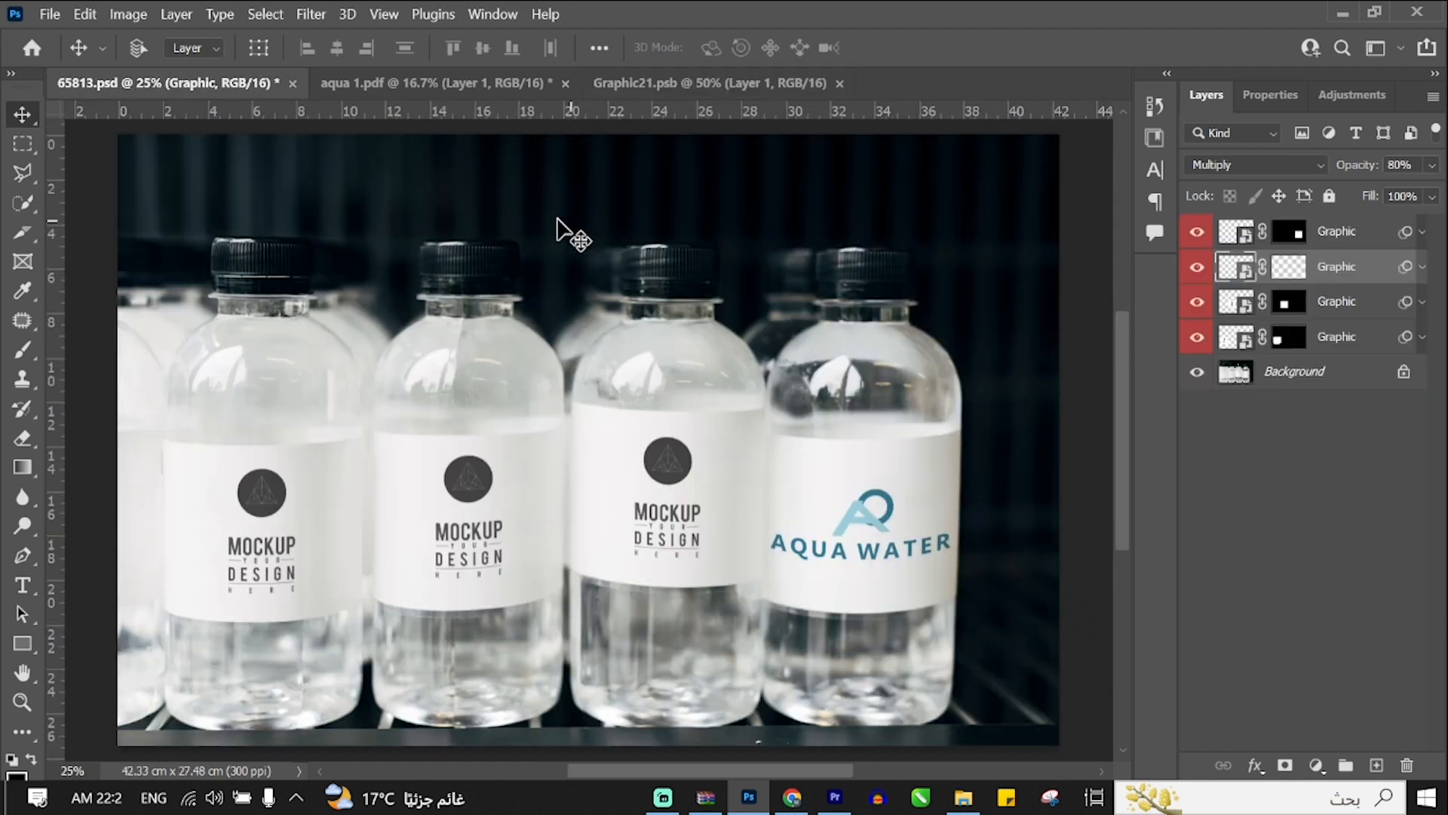
left_click(437, 83)
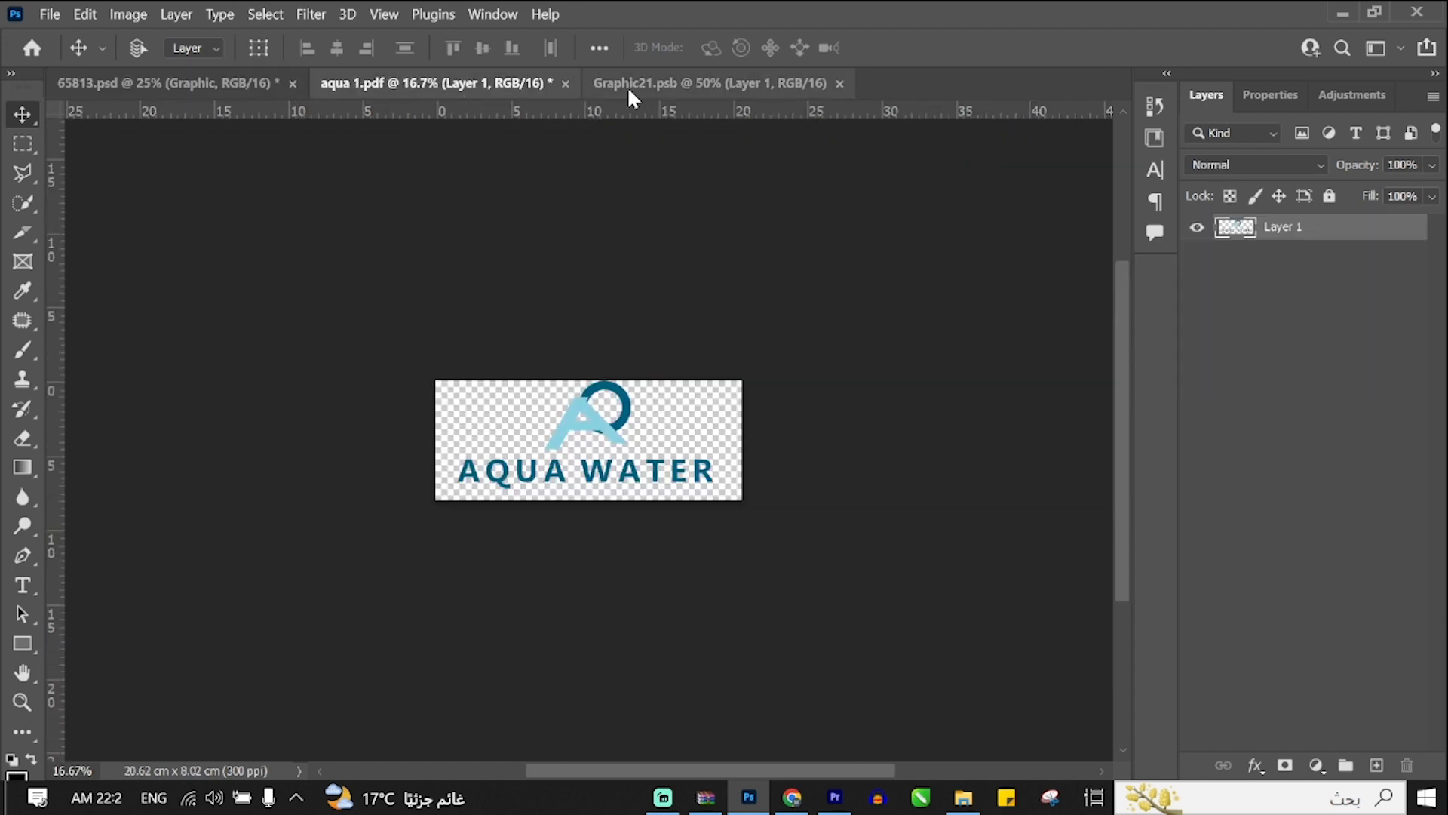
left_click(626, 85)
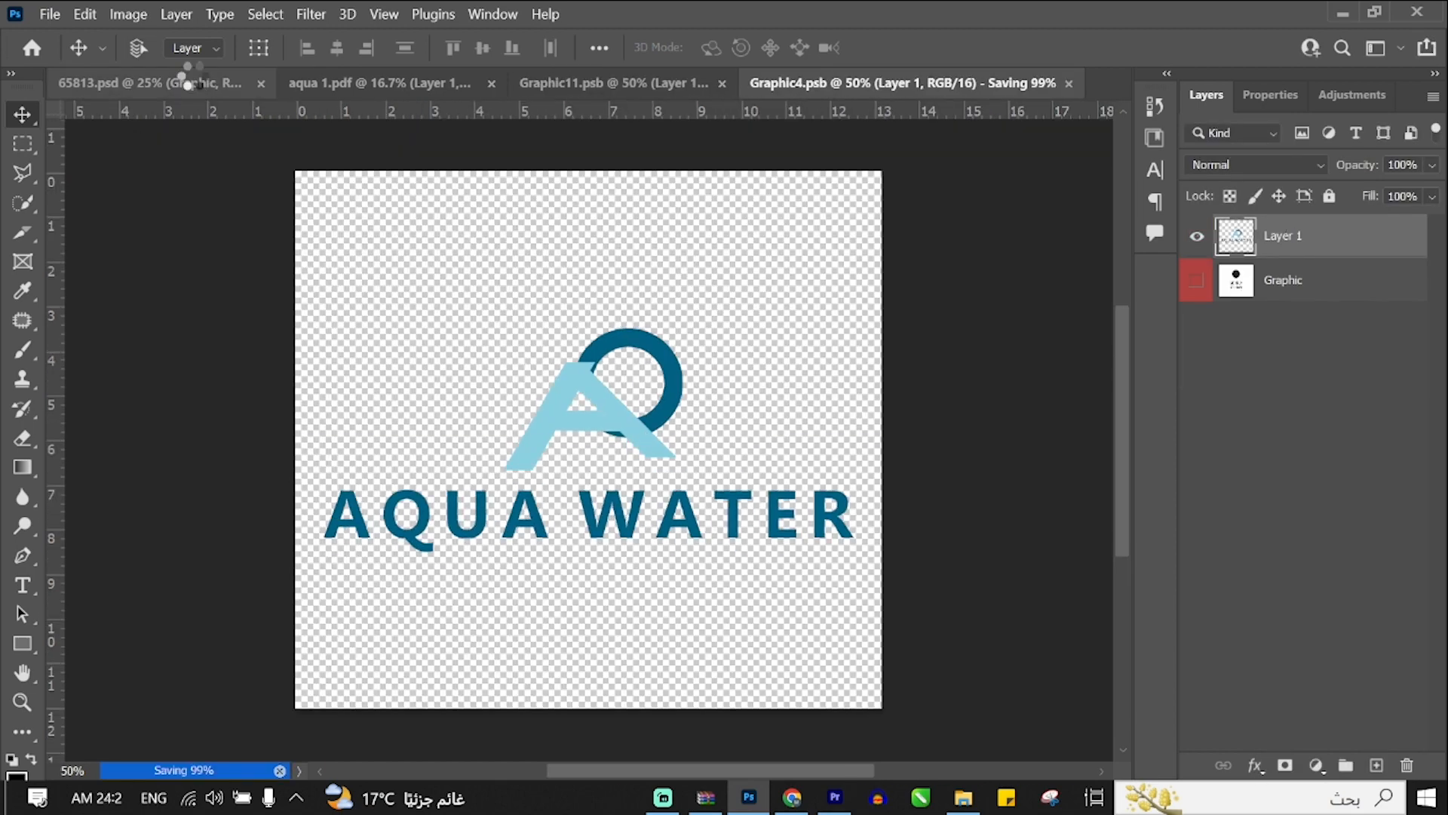
Close Graphic4.psb, and patch the selected WATER BOTTLE MOCKUP text out of the blue label design with plain background
key("ctrl+w")
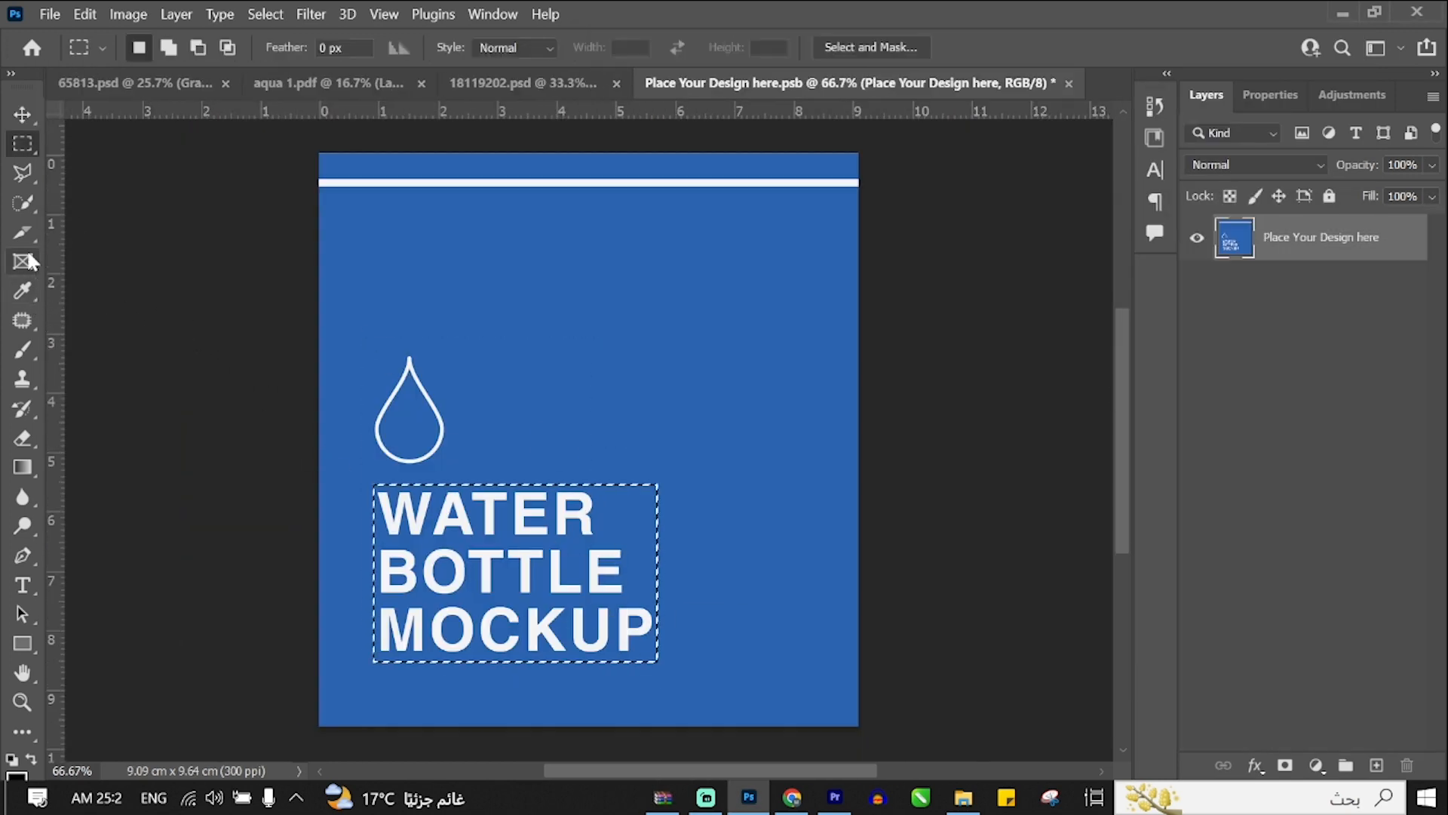
left_click(24, 321)
left_click_drag(633, 554, 768, 355)
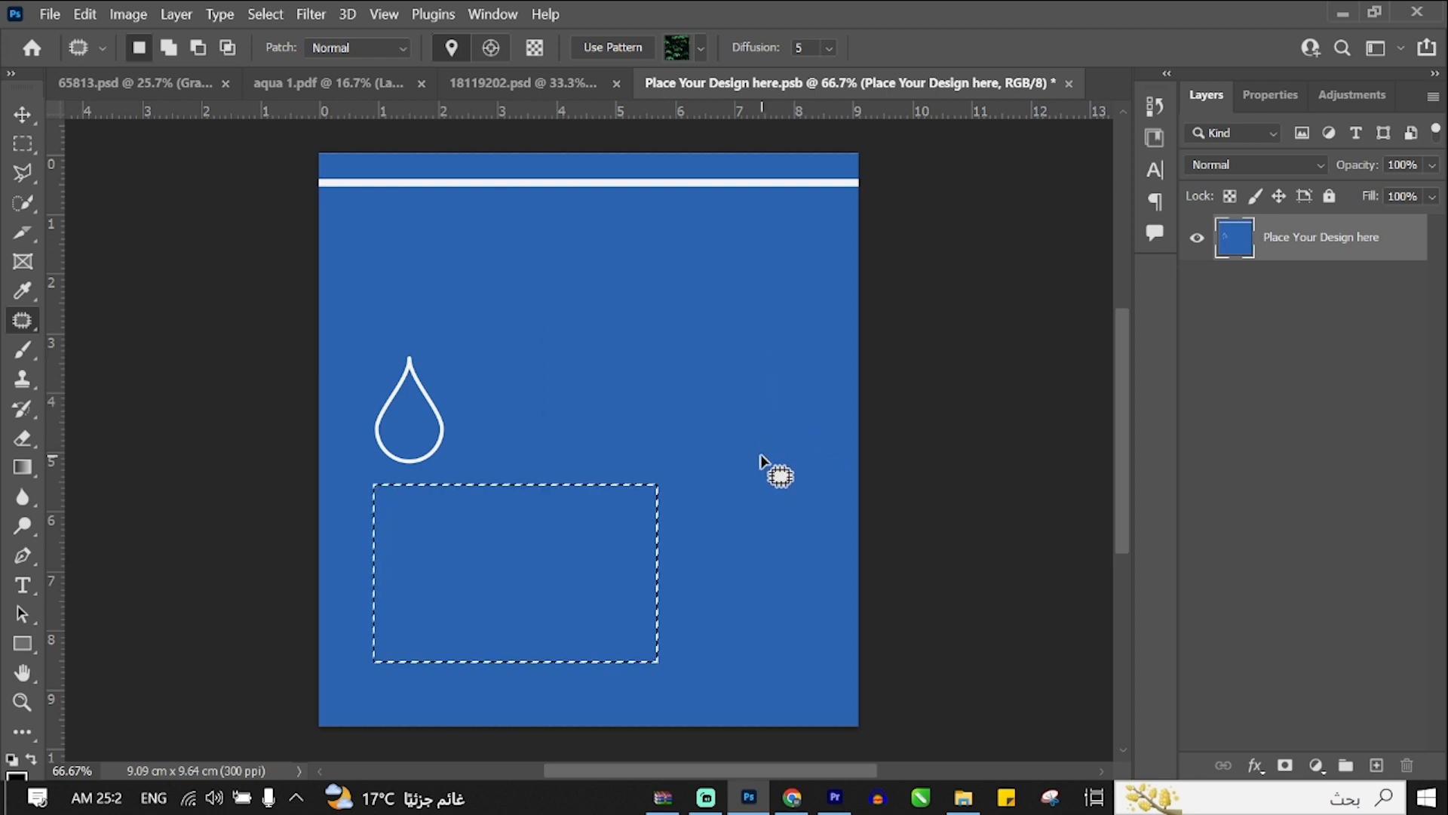
key("v")
key("ctrl+d")
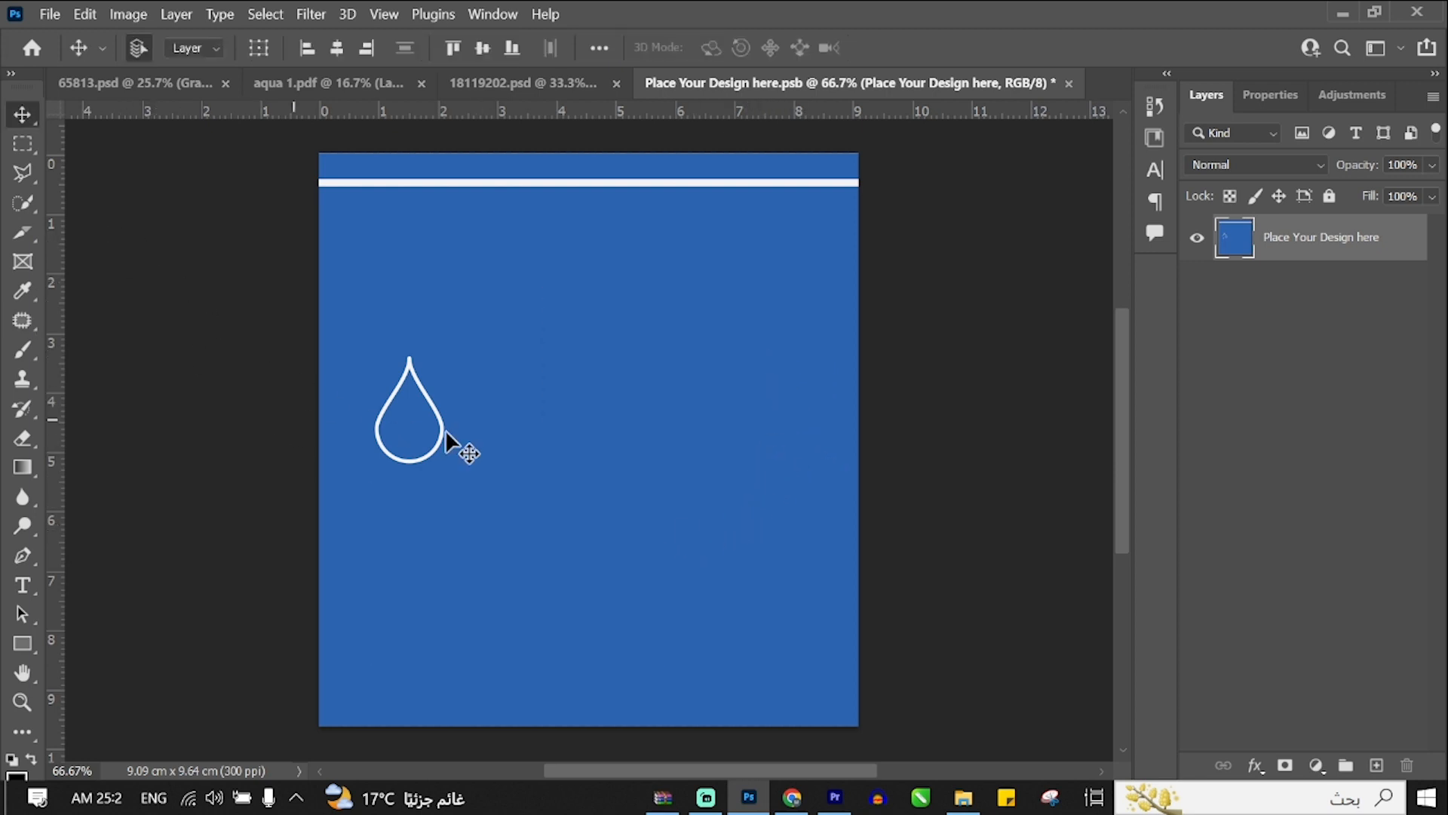
Add the logo from aqua 1.pdf to the blue label, scale it to 36.54% and centre it horizontally in the lower part
left_click(328, 85)
left_click_drag(1280, 241, 518, 610)
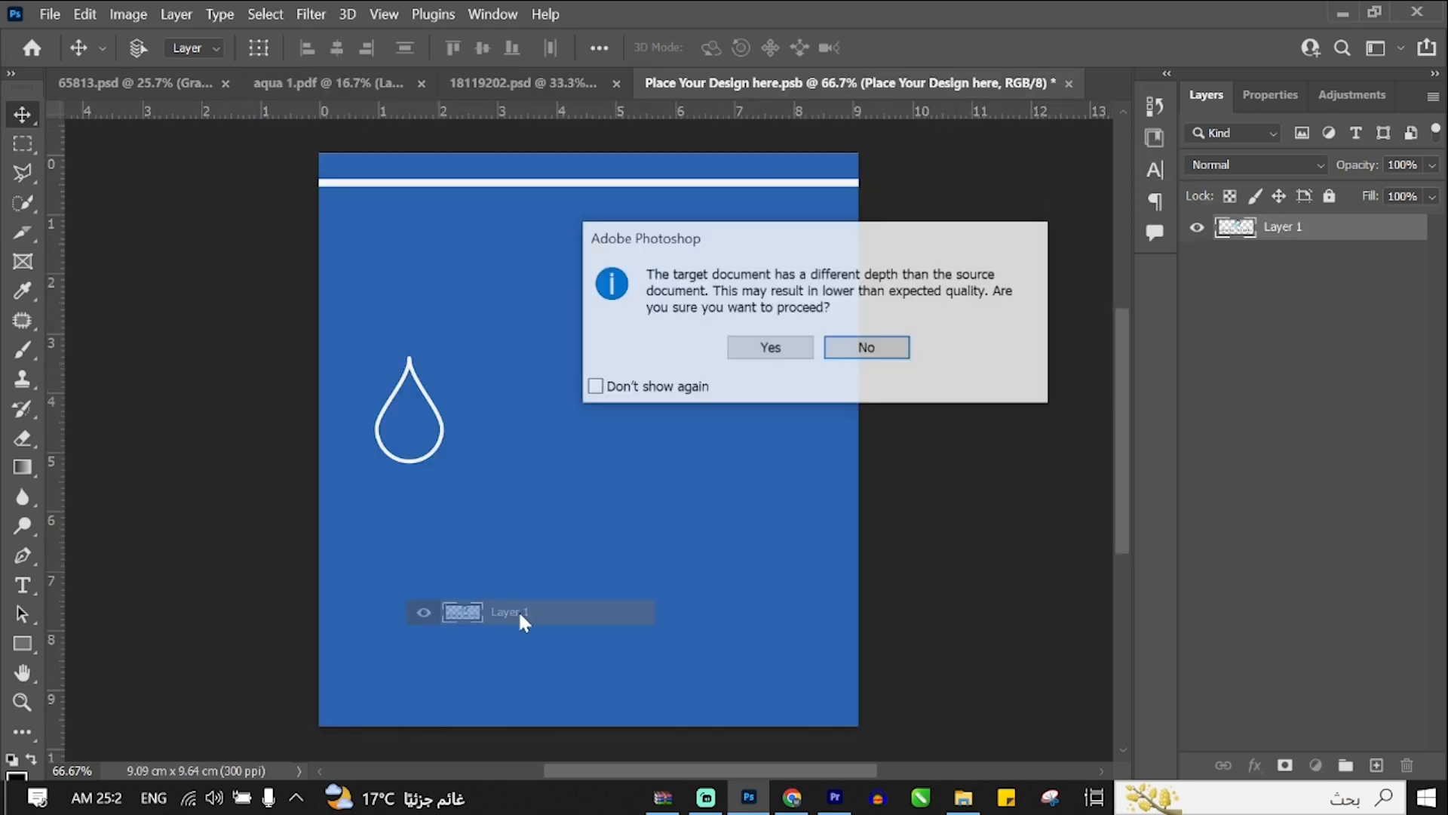
left_click(777, 347)
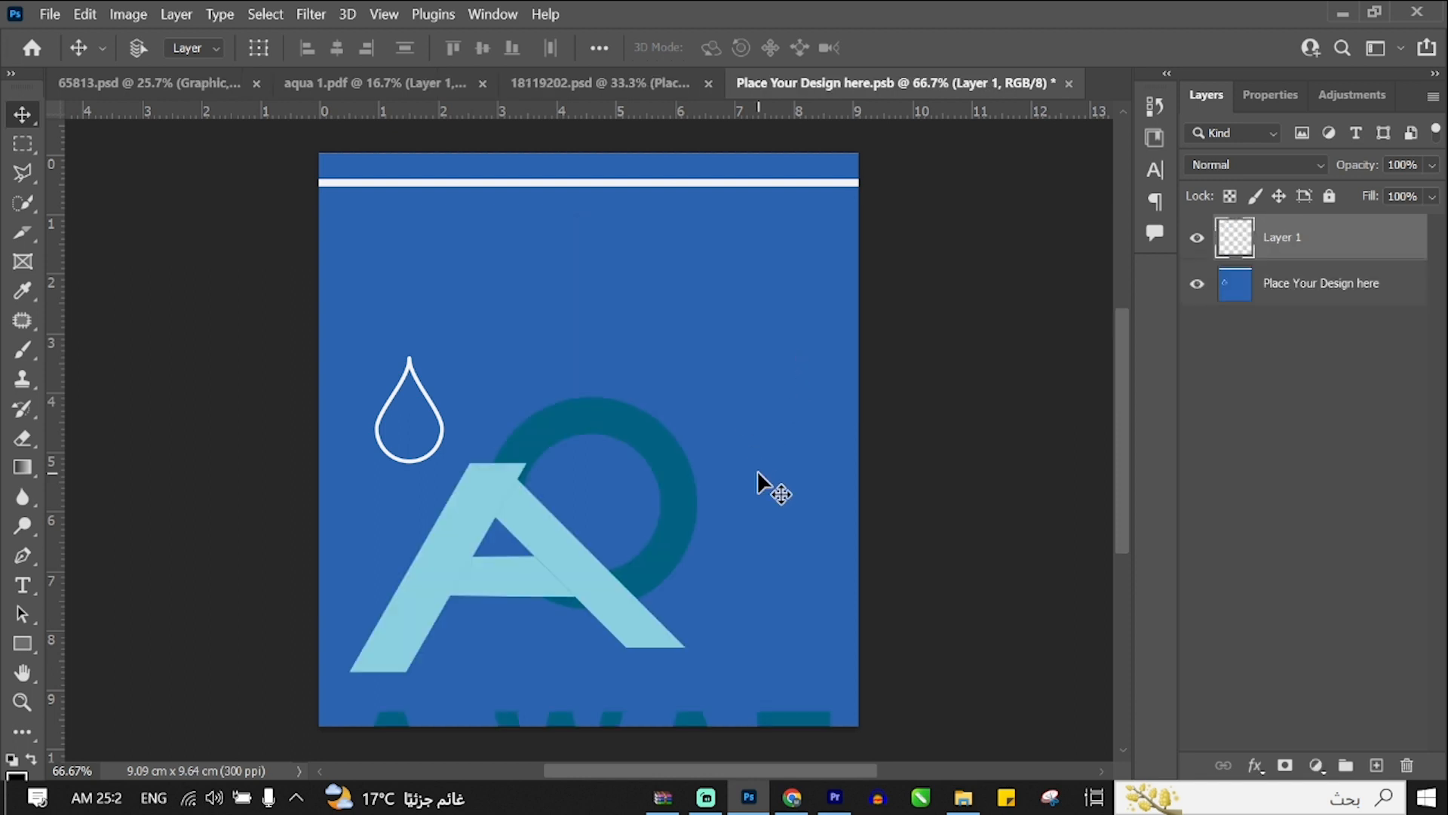
left_click_drag(601, 582, 657, 383)
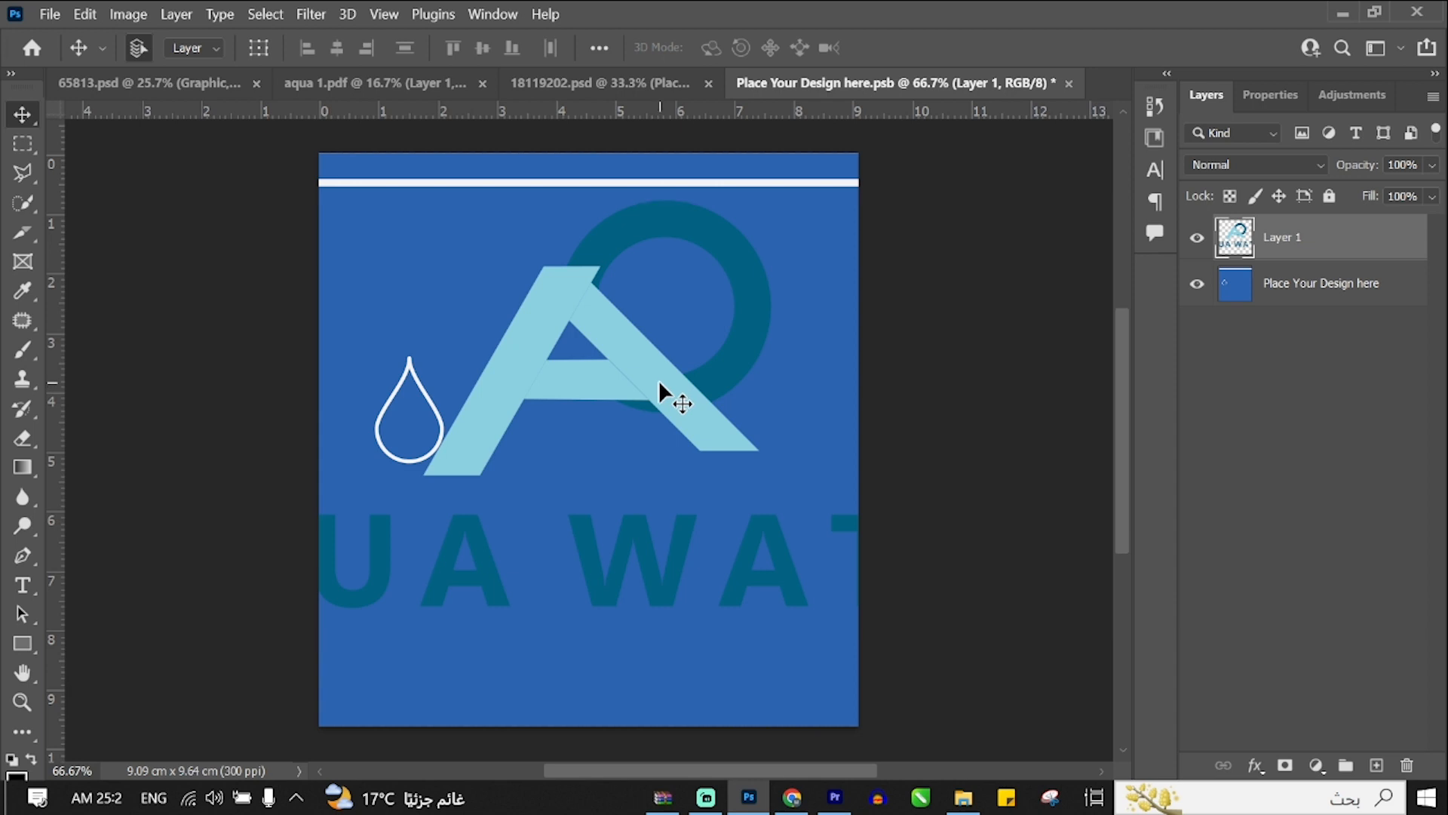
key("ctrl+t")
left_click_drag(592, 197, 641, 476)
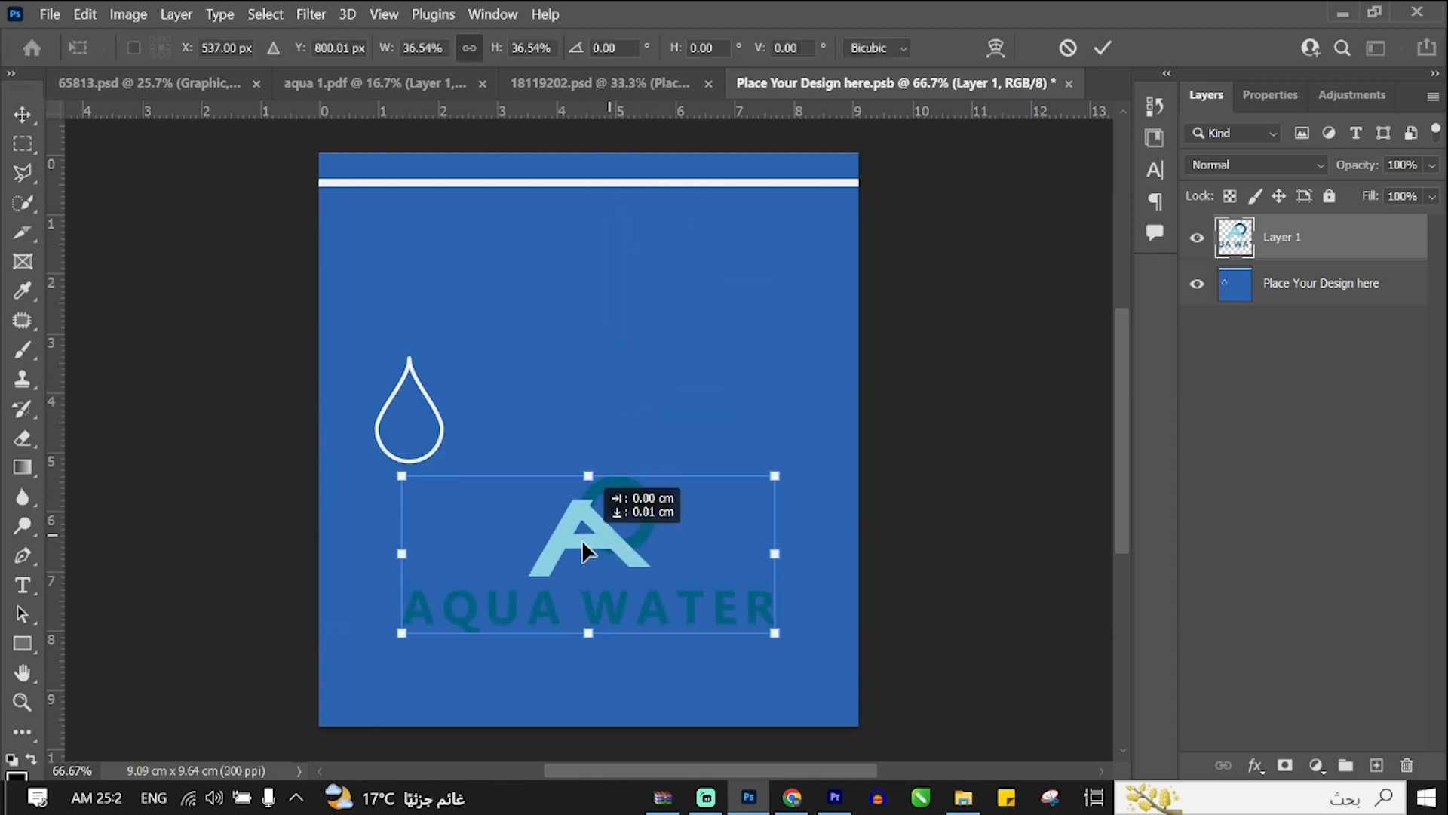
left_click_drag(587, 551, 617, 563)
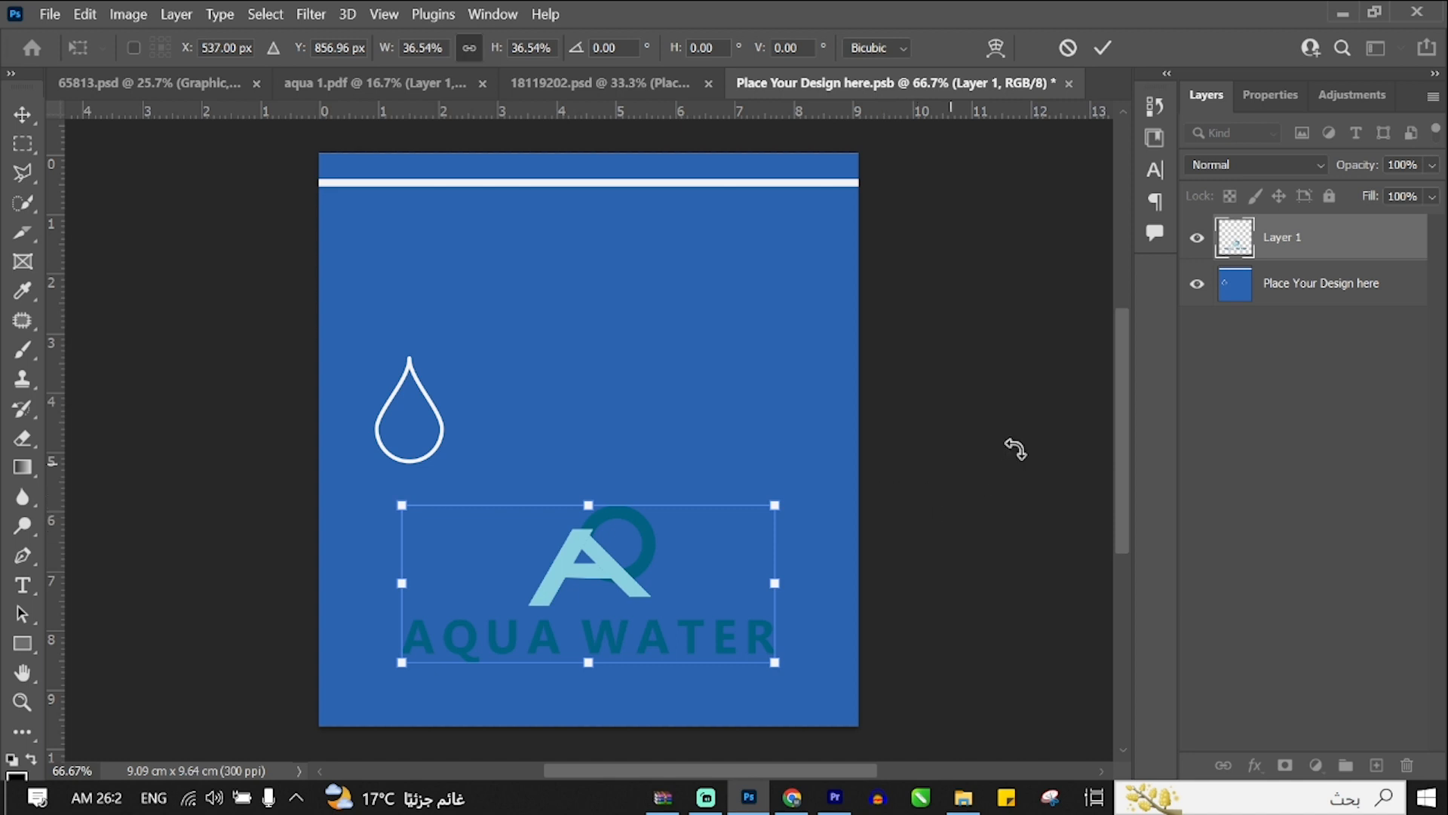
key("Return")
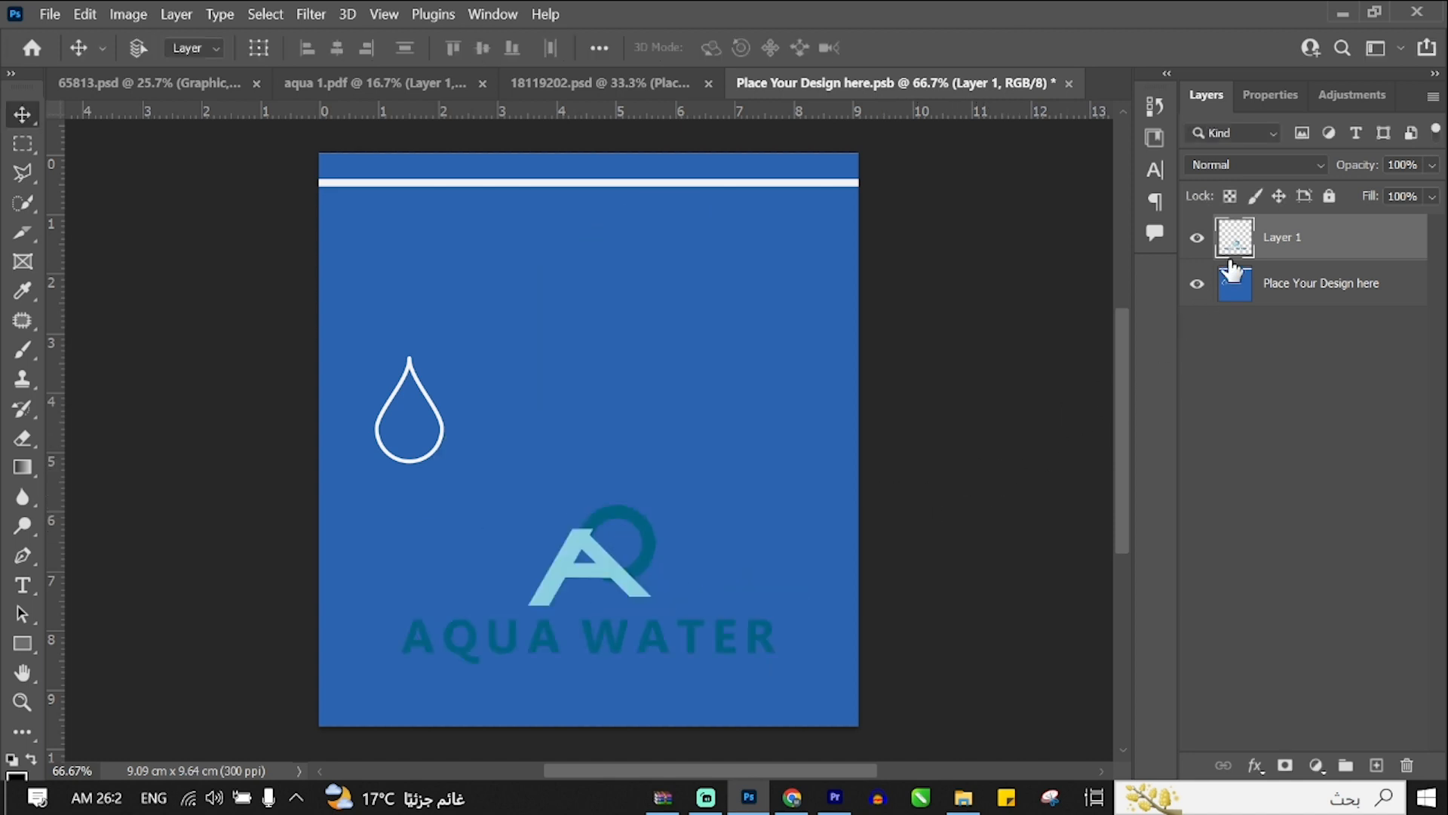
Apply a white Color Overlay at 100% opacity in Normal blend mode to the logo layer
left_click(1255, 766)
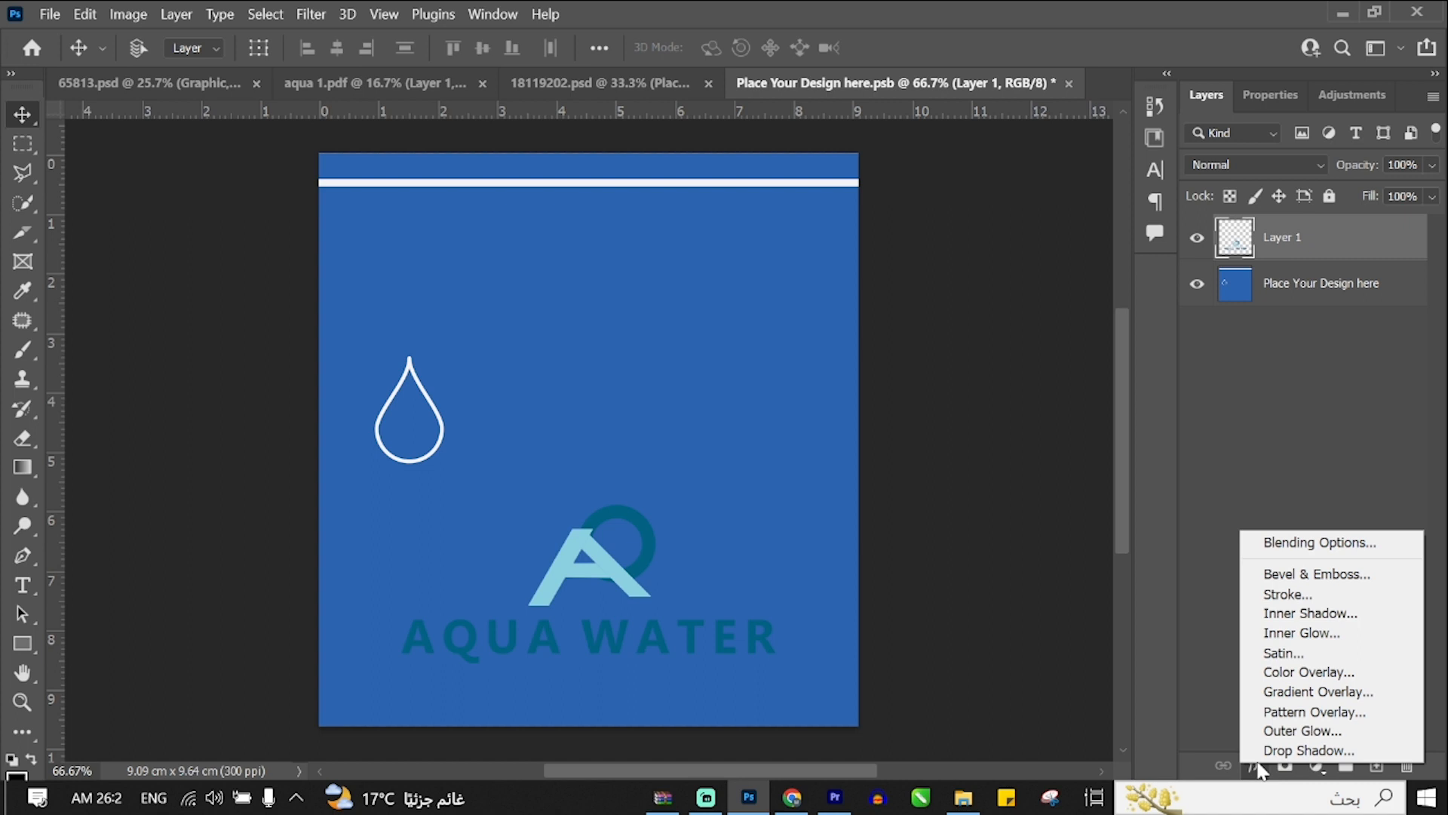
left_click(1286, 679)
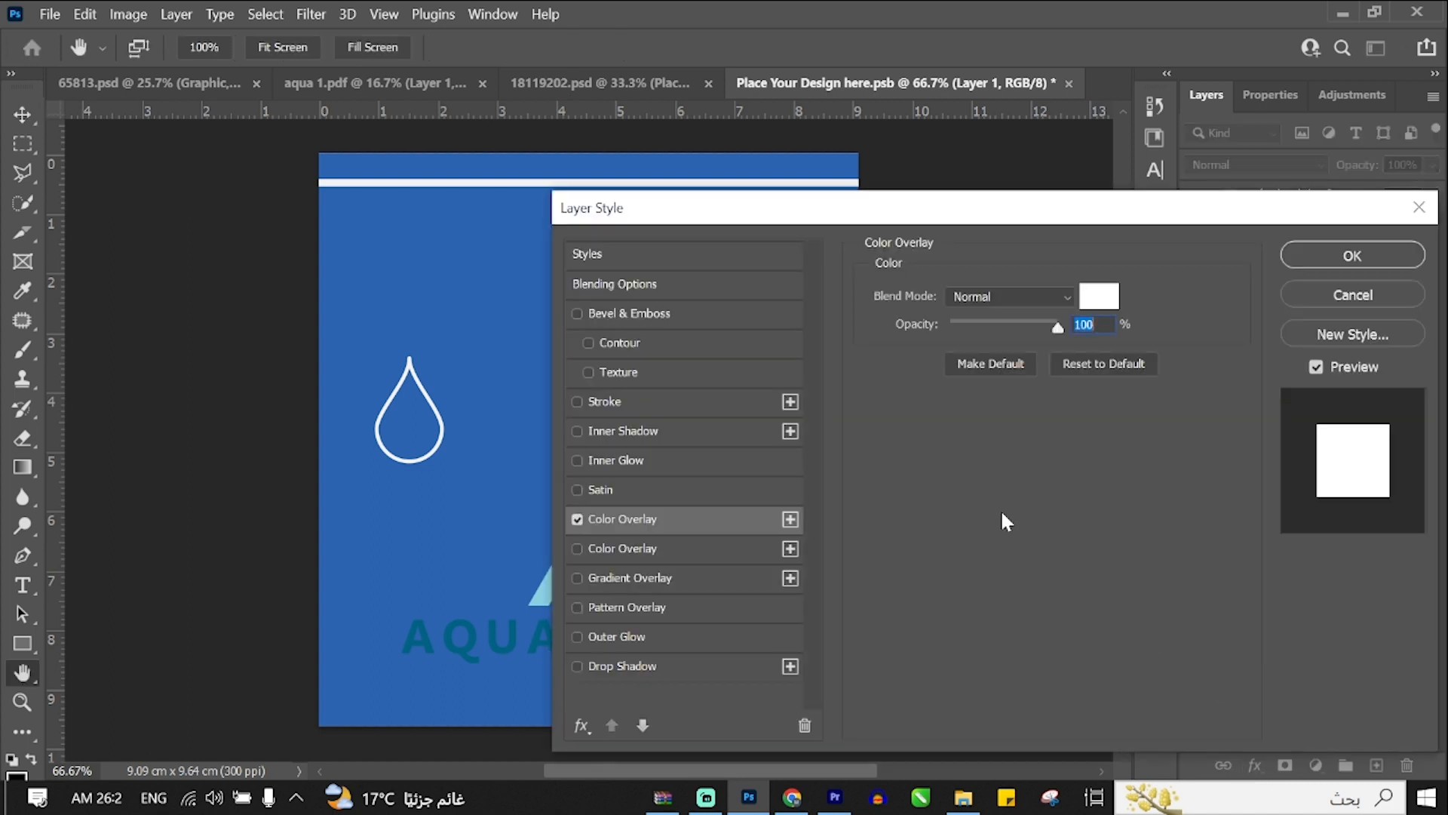
left_click(1336, 257)
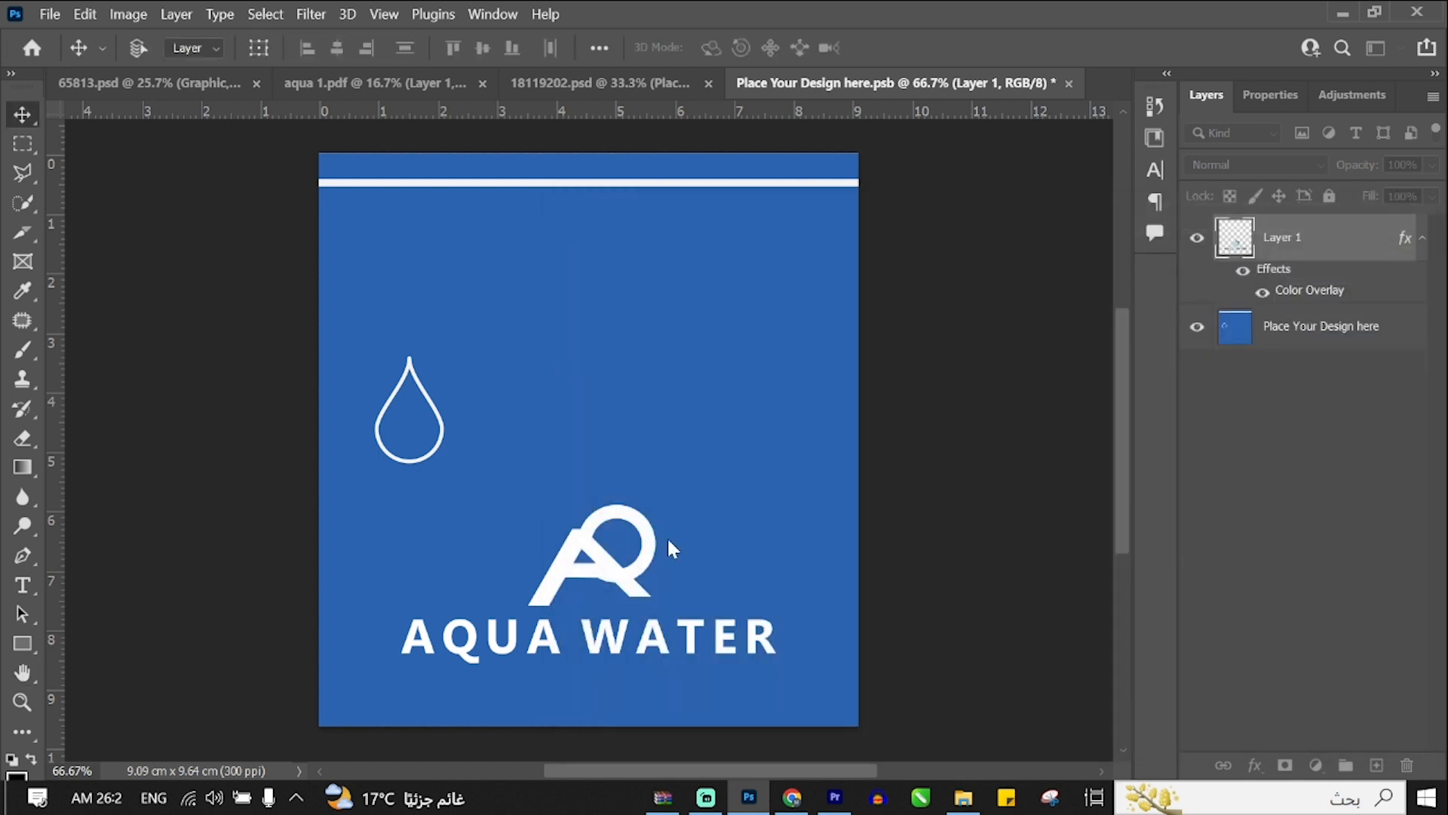
Select the water droplet on the blue label layer and copy it to its own layer, placed centrally above the logo
left_click(437, 440)
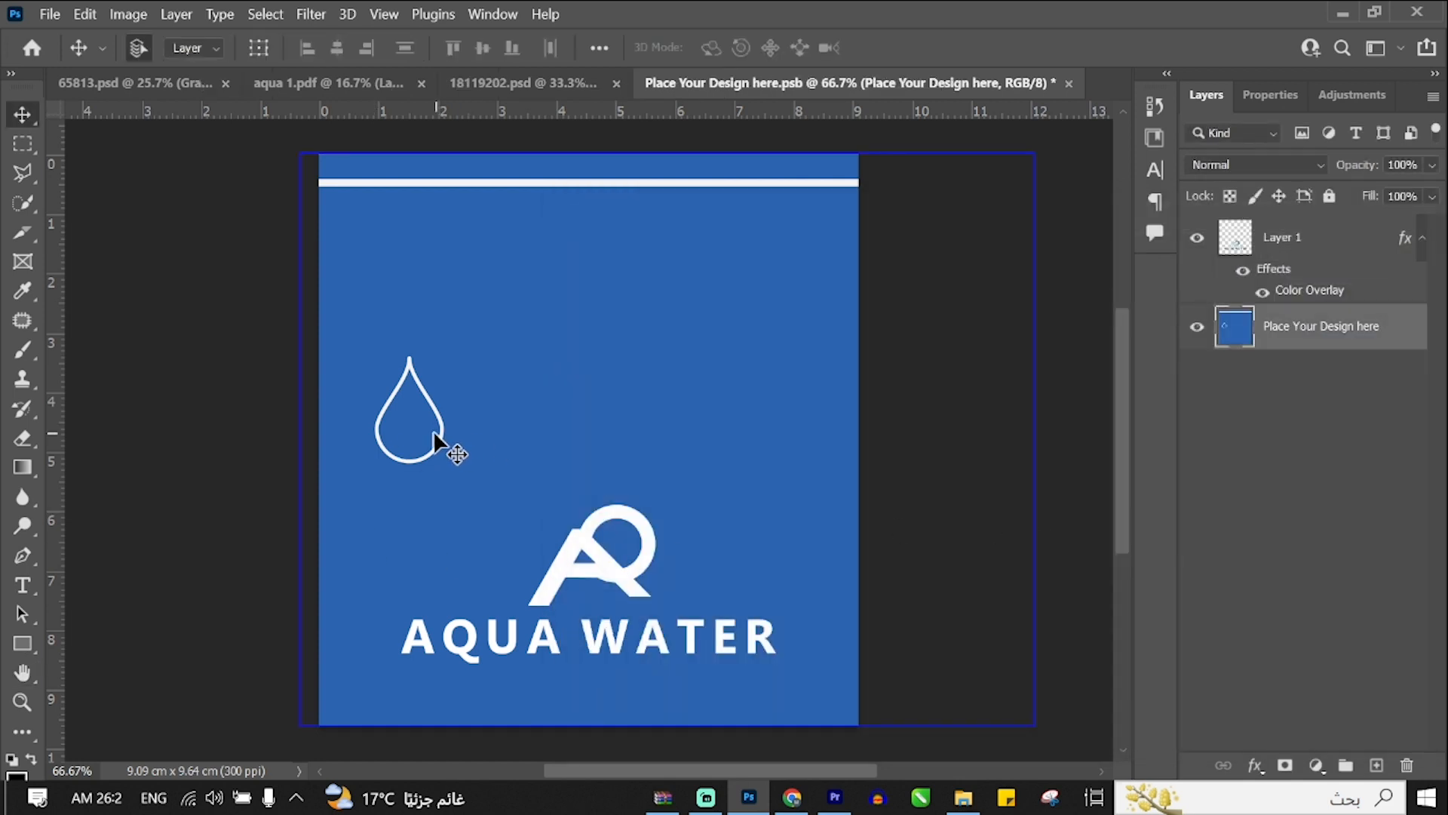
left_click(19, 150)
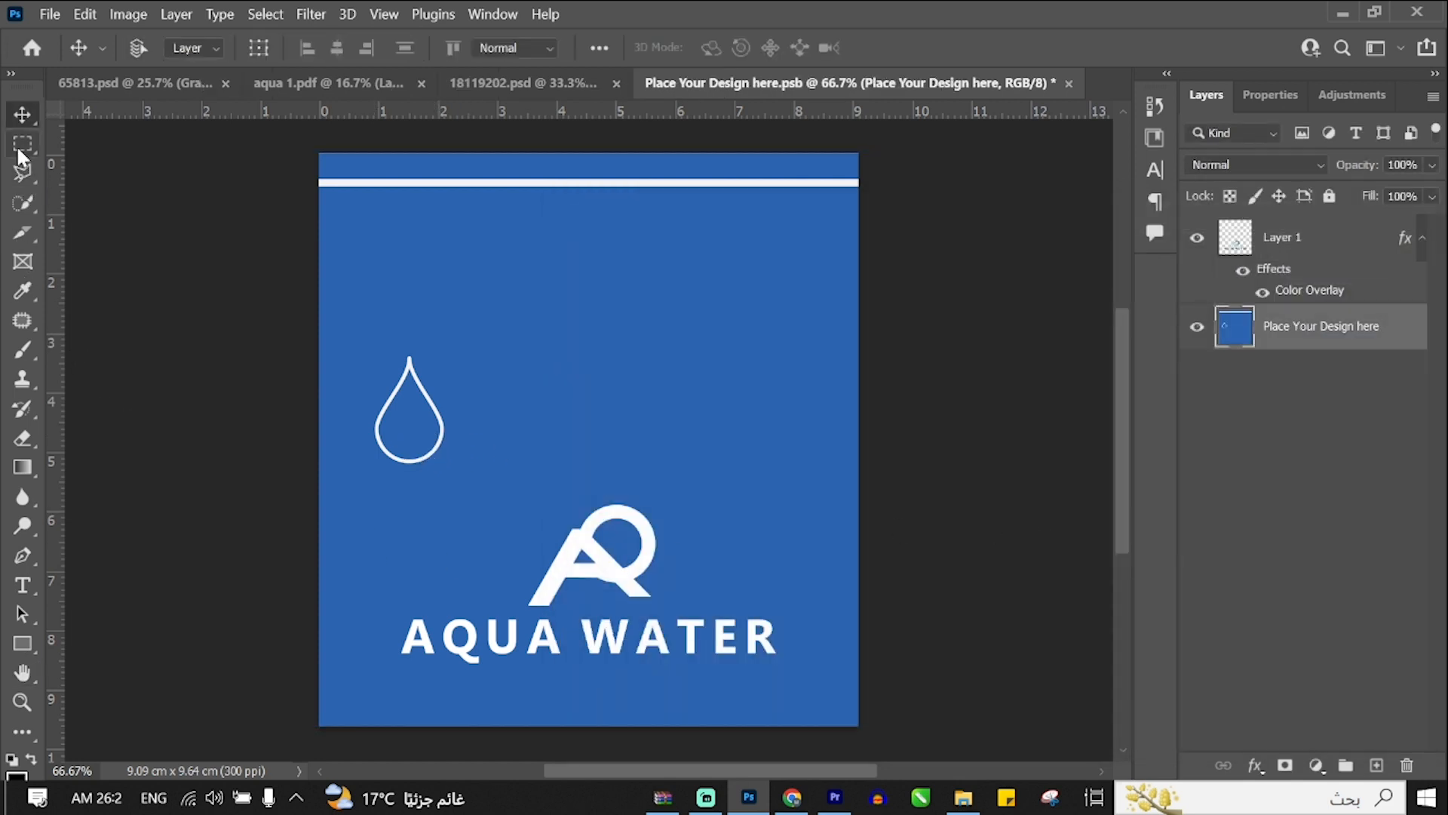
left_click(20, 148)
left_click_drag(370, 349, 450, 469)
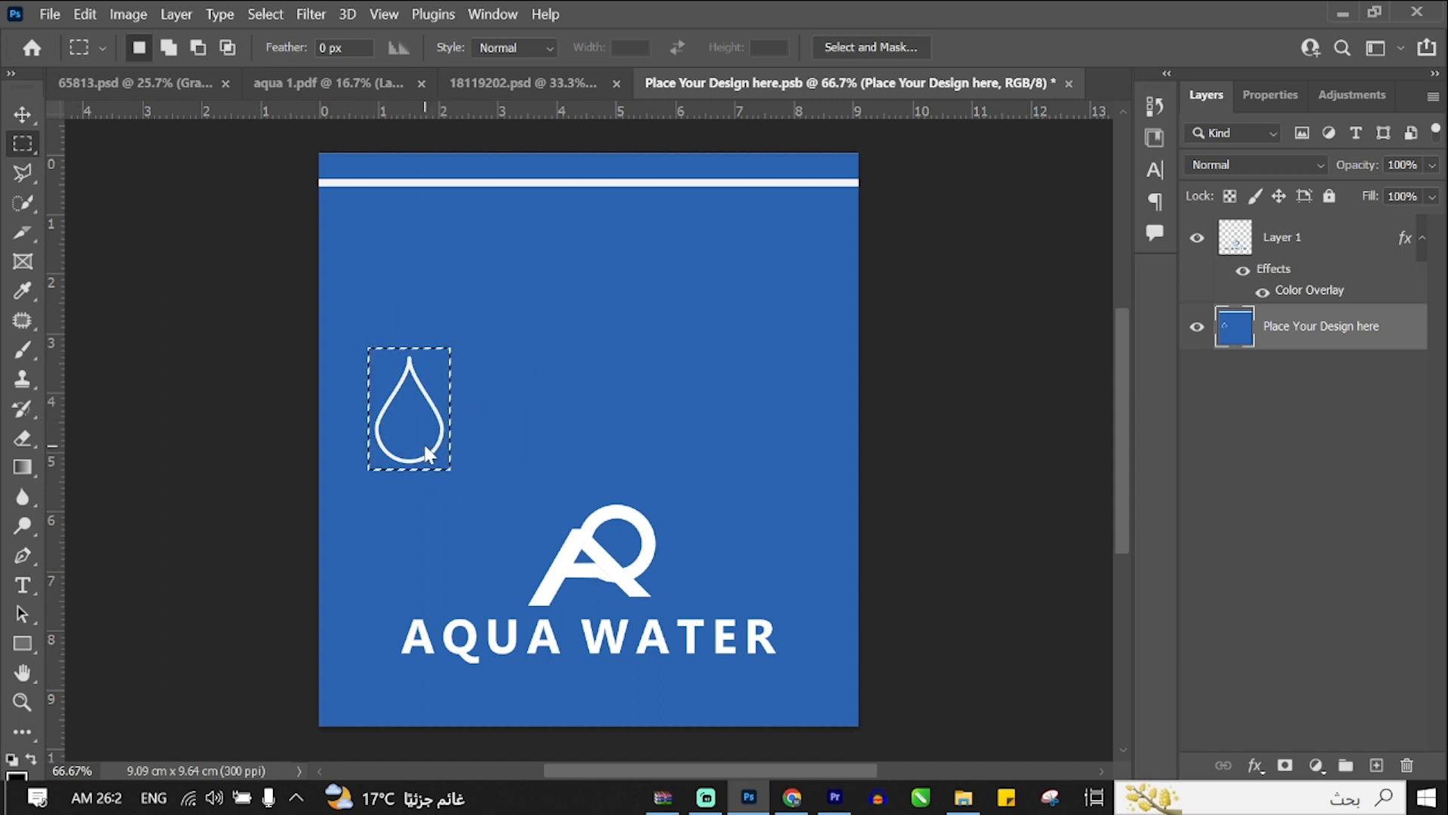
right_click(427, 454)
left_click(493, 165)
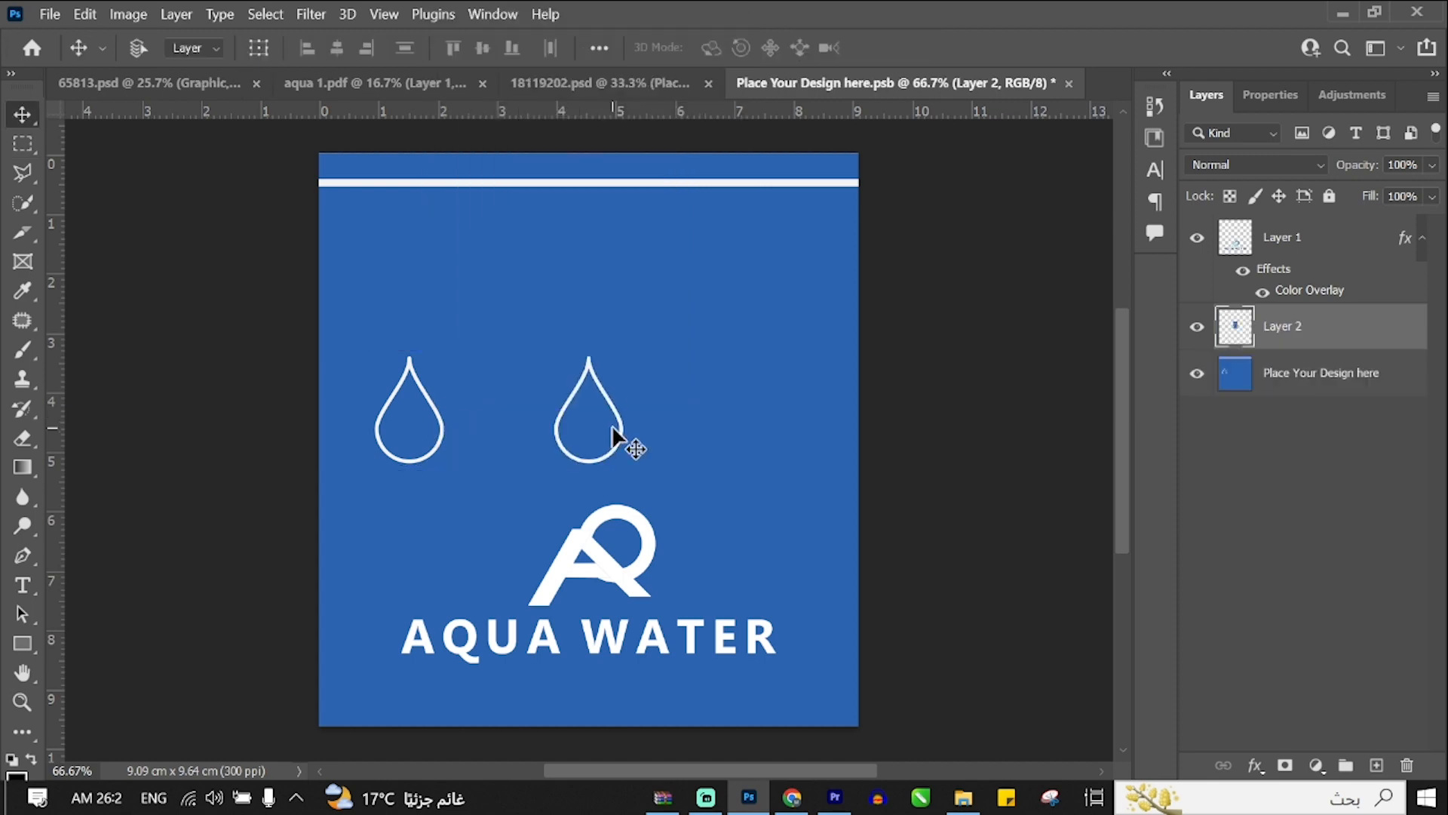
Export the merged blue bottle mockup to the desktop as the JPG file Layer 1 at Great quality, 3200 x 2500 px
left_click(1302, 150)
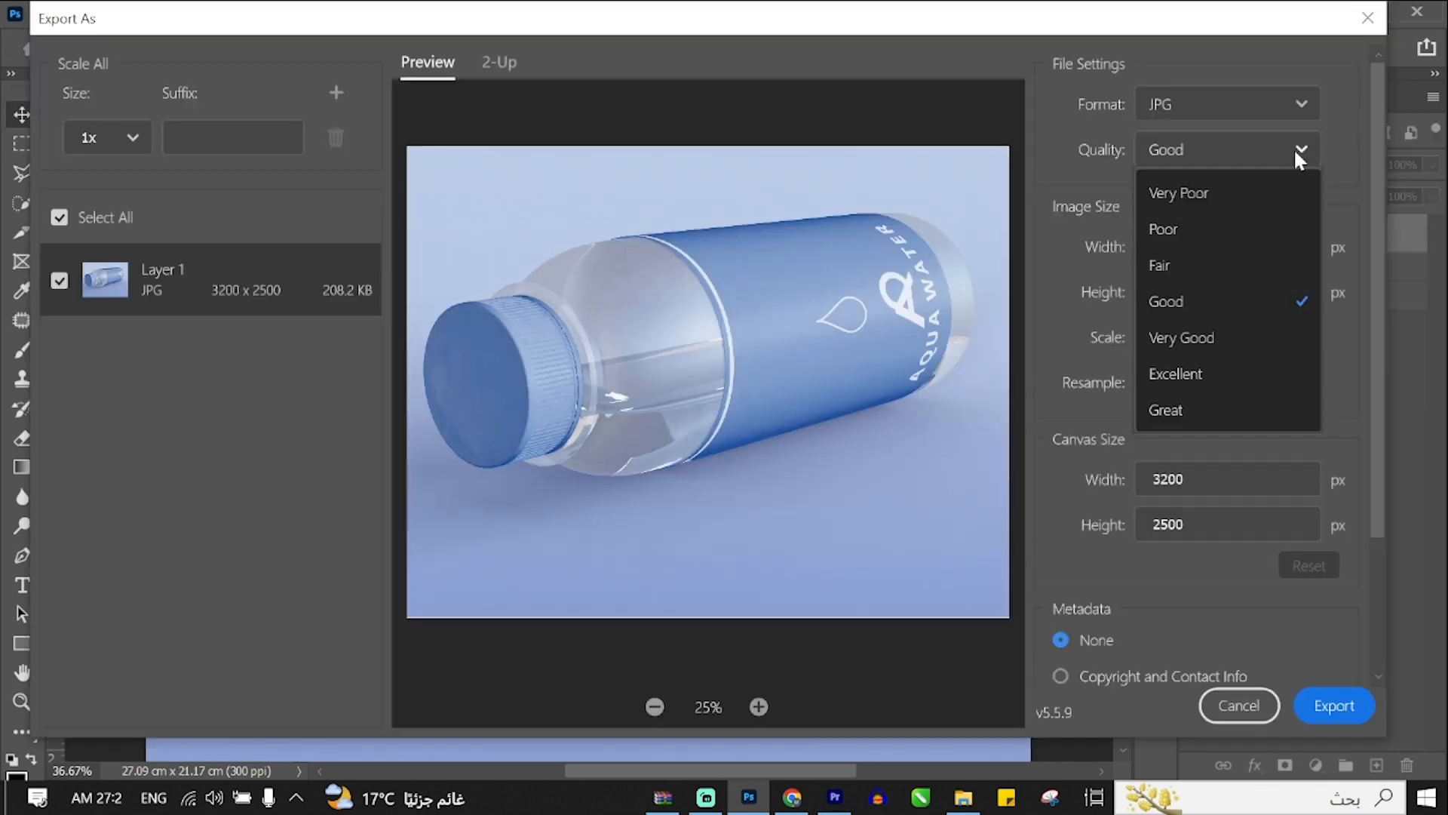
left_click(1164, 410)
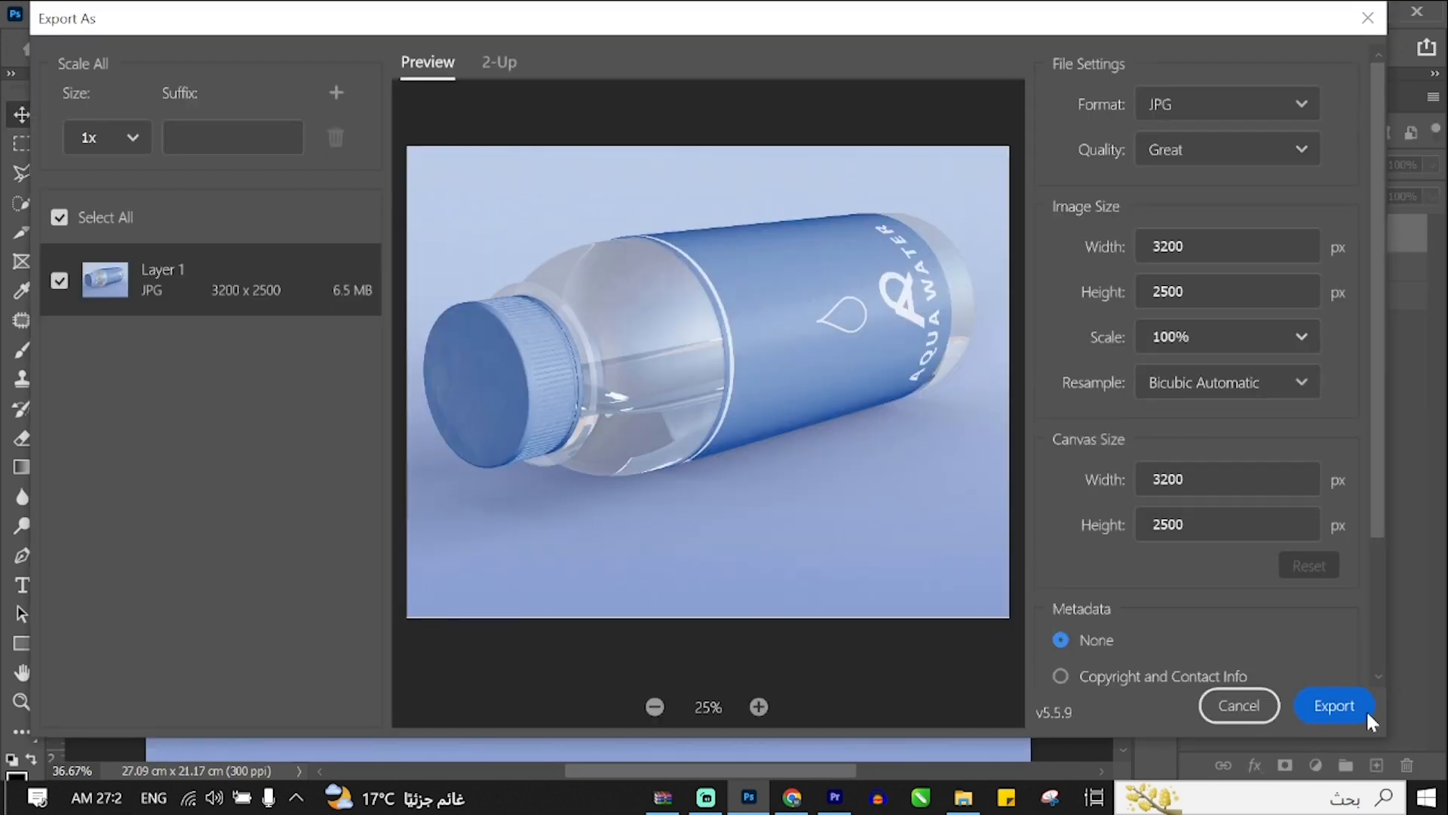
left_click(1356, 721)
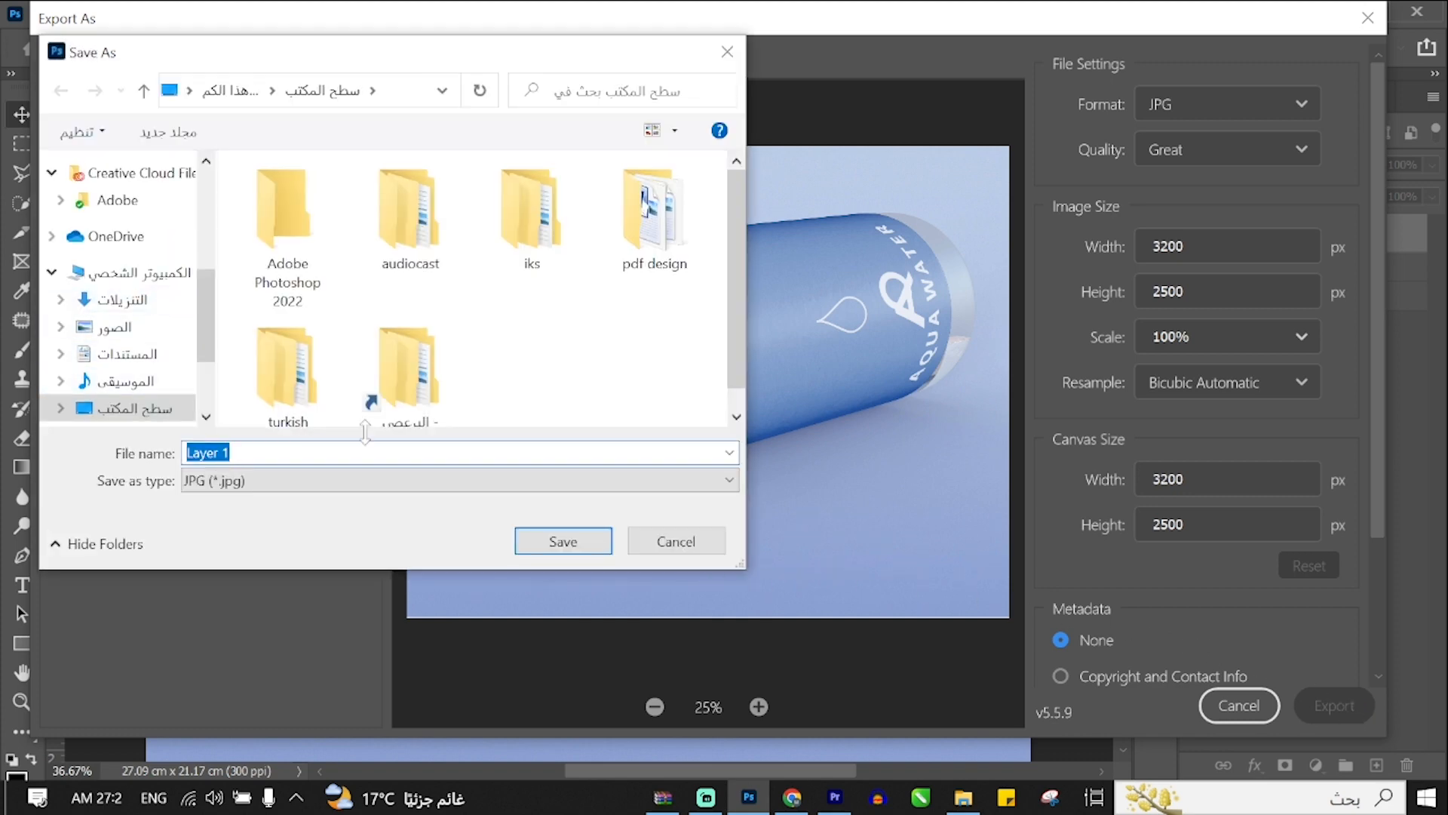
scroll(498, 400, "down", 1)
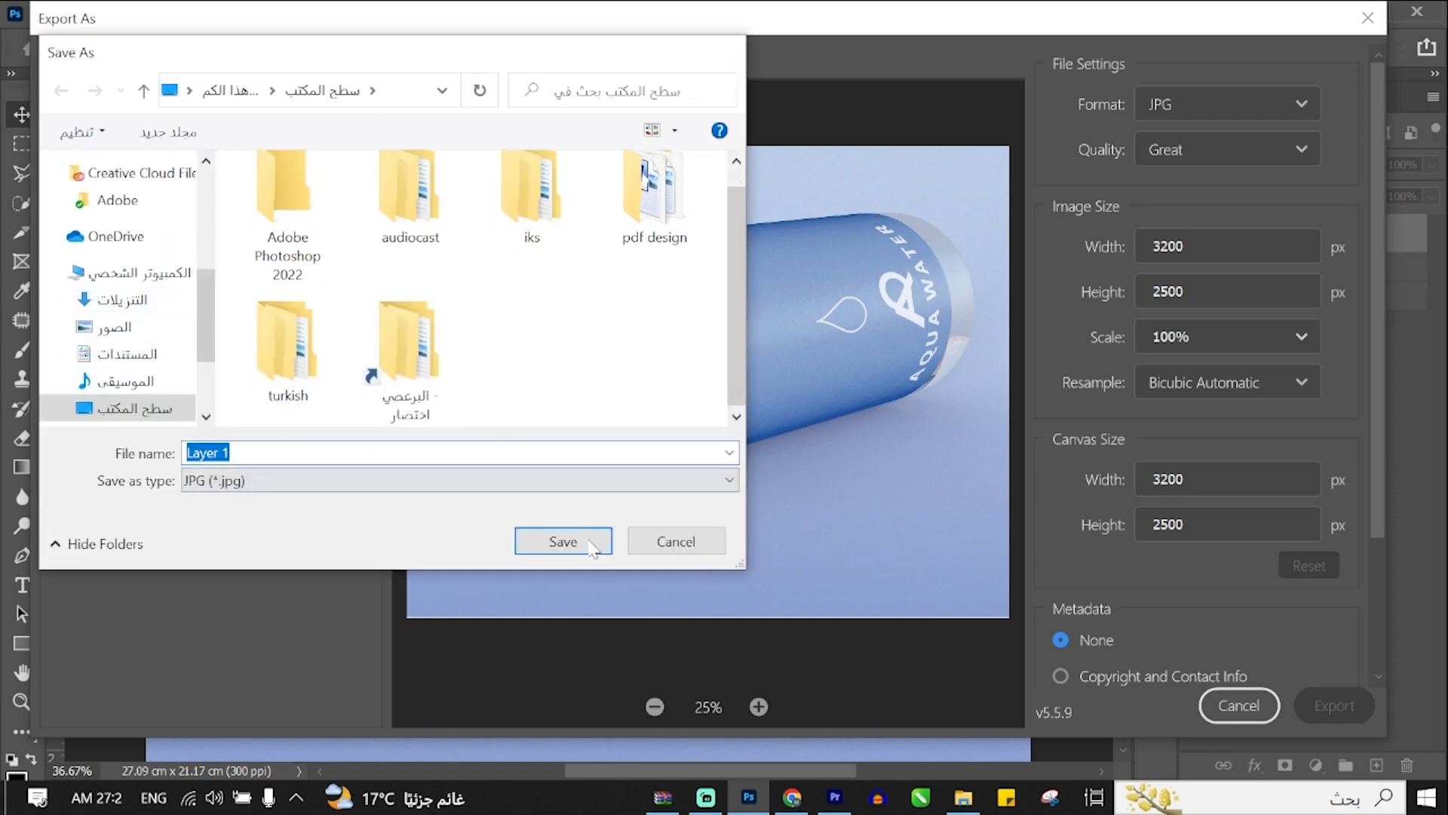
left_click(592, 544)
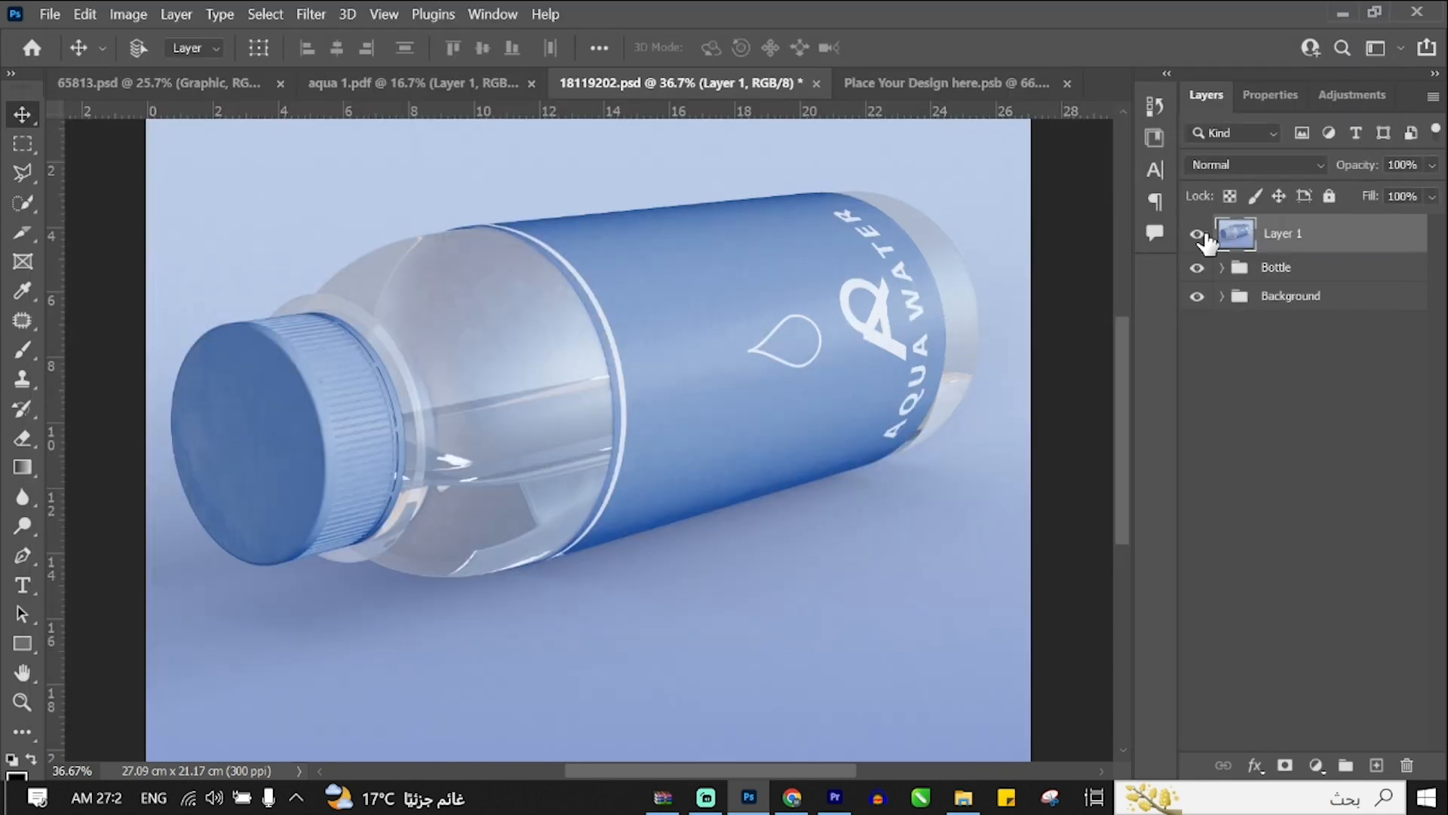
Hide Layer 1 and the Background group, and stamp the visible bottle onto a new layer above the Bottle group
left_click(1199, 235)
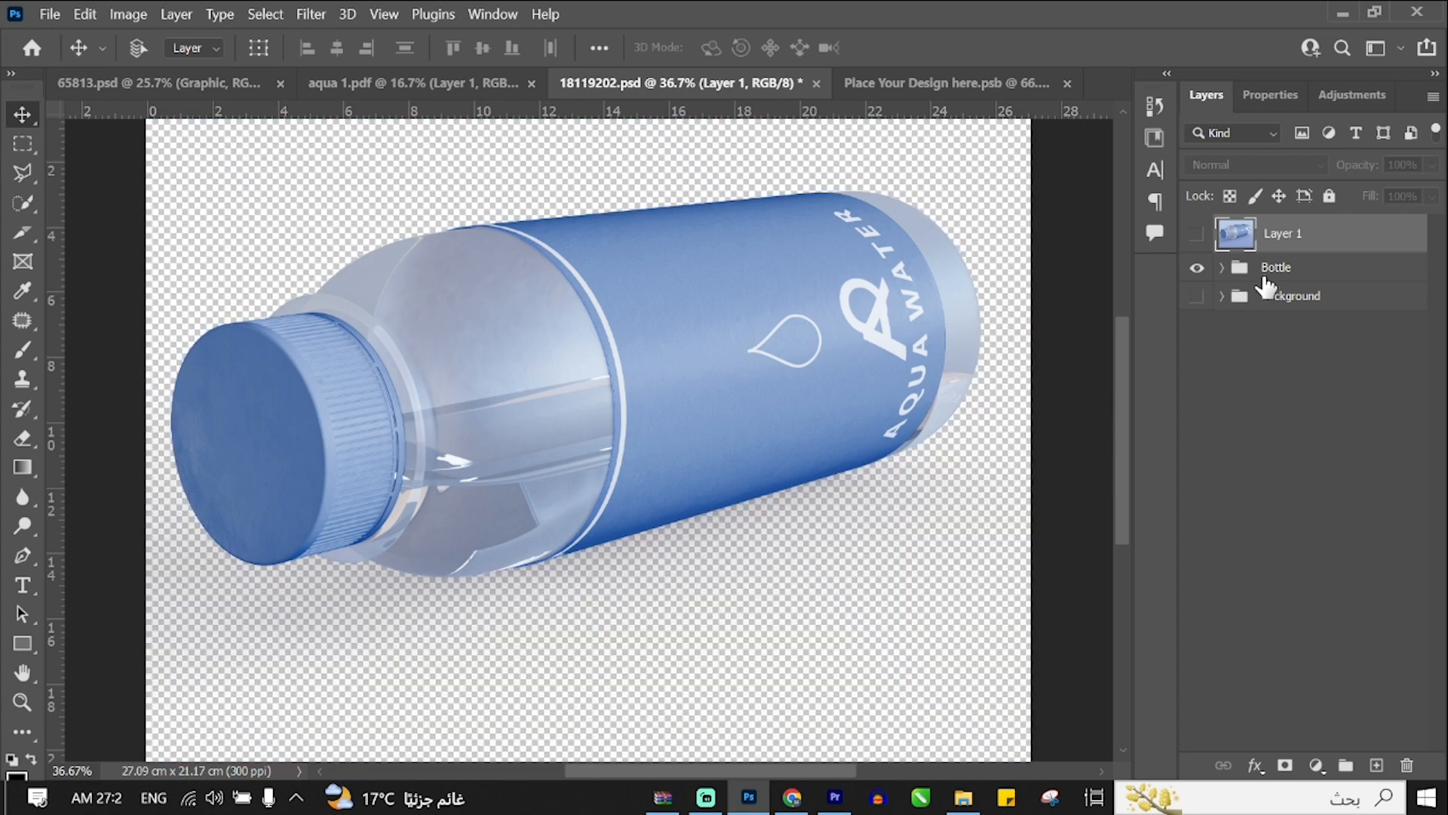
left_click(1264, 282)
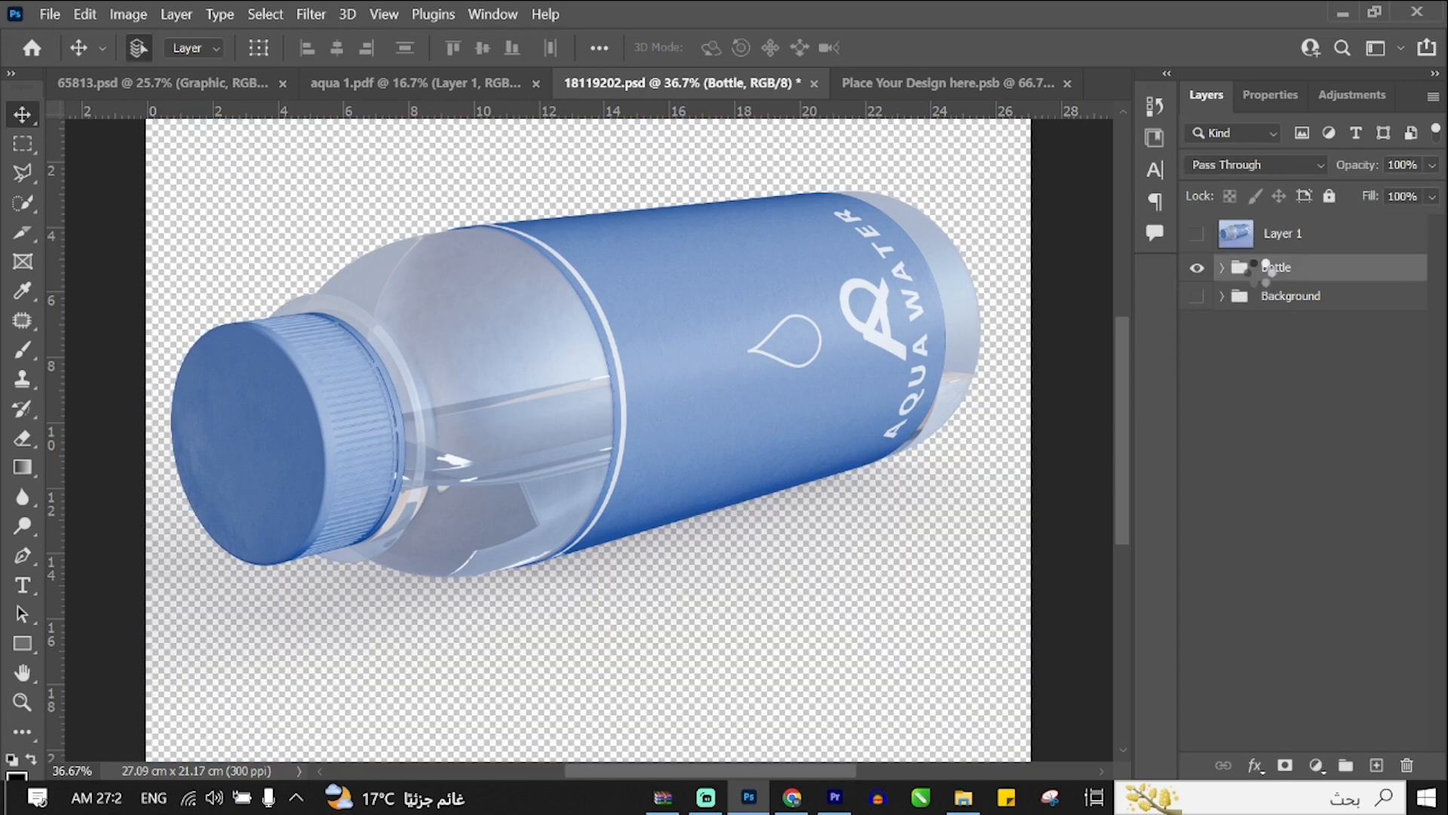
key("ctrl+shift+alt+e")
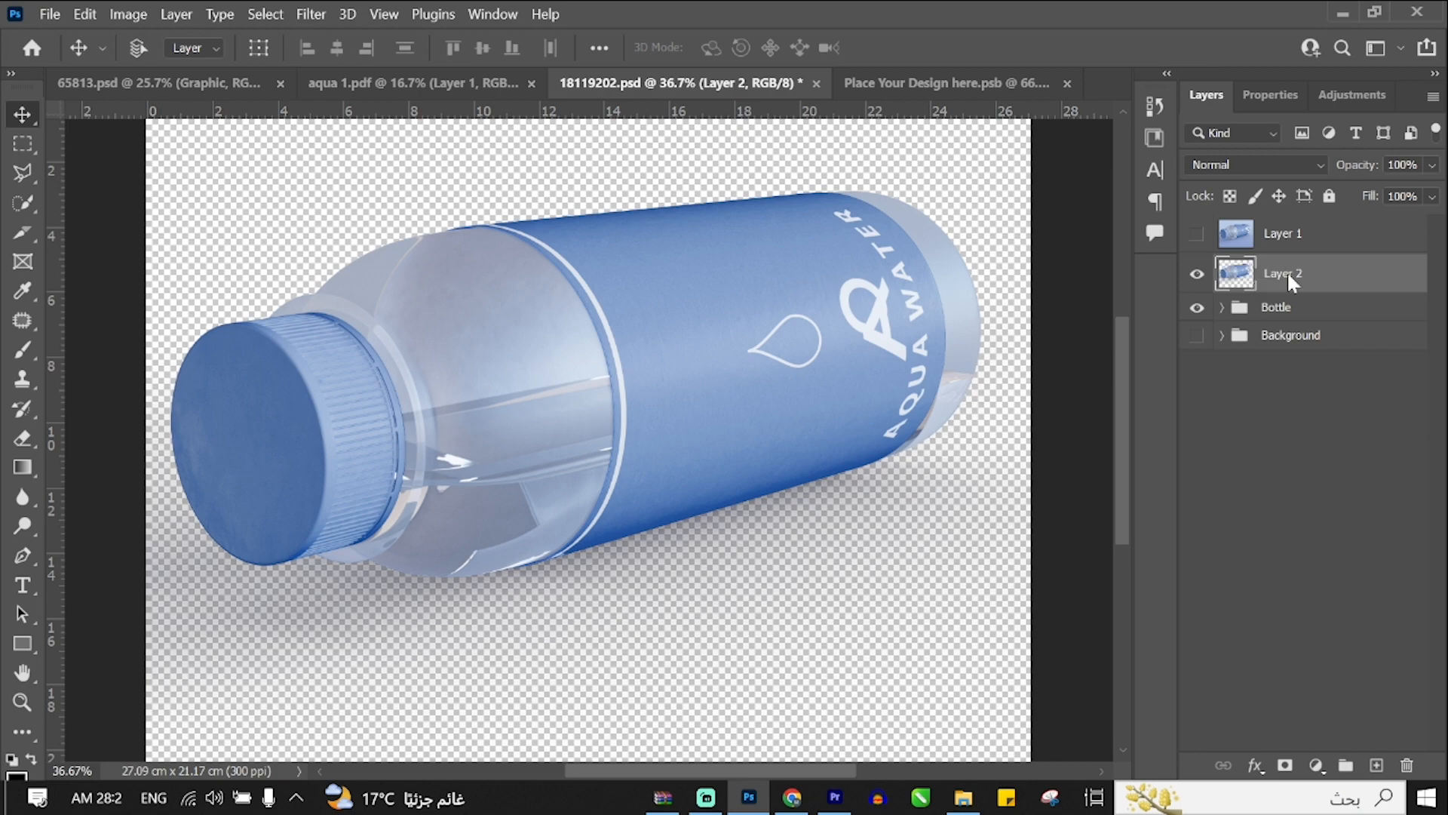
Export the stamped bottle layer as a PNG with Transparency enabled, at 3200 x 2243 px and 100% scale
right_click(1287, 270)
left_click(1210, 216)
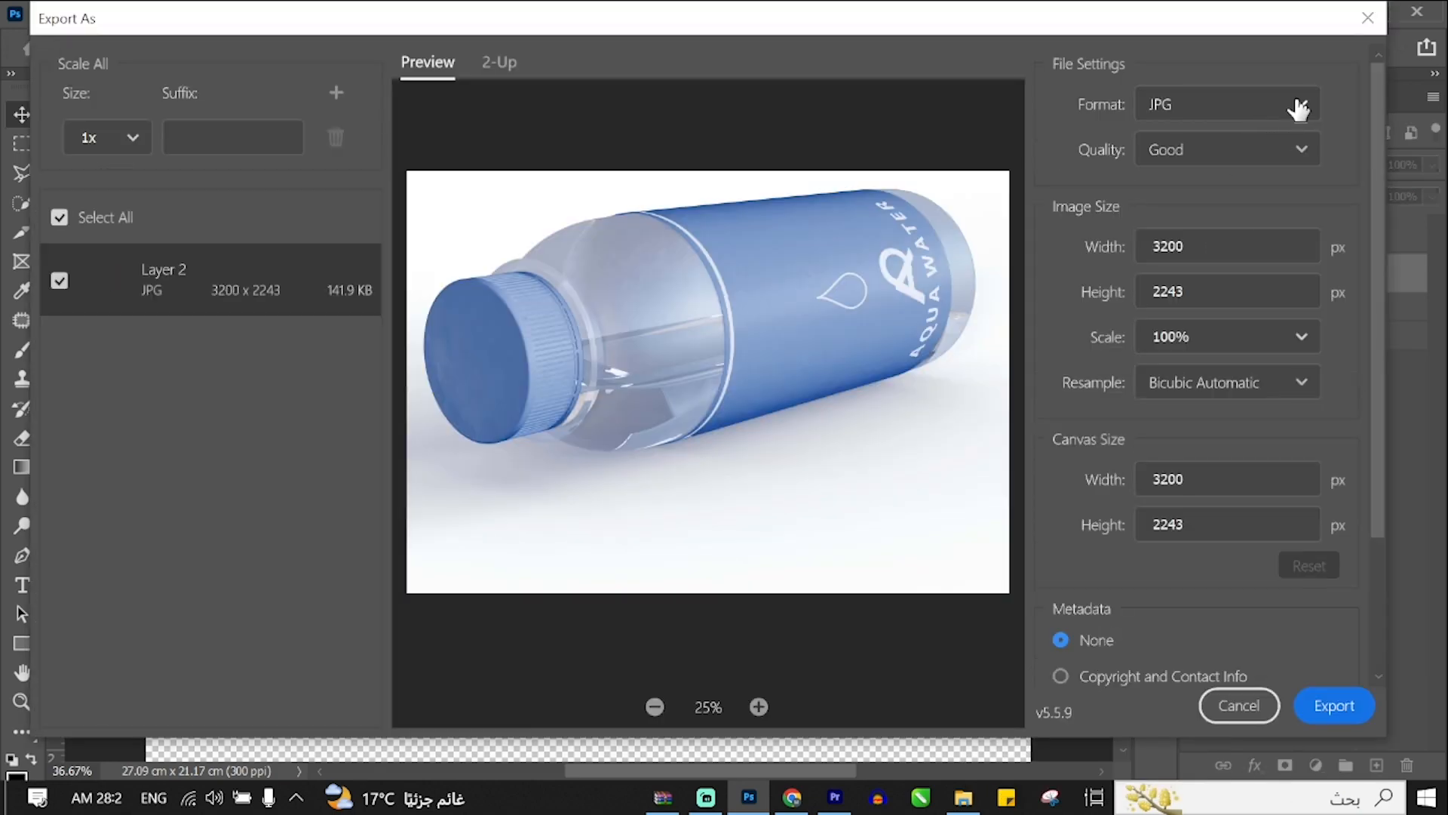
left_click(1299, 109)
left_click(1271, 179)
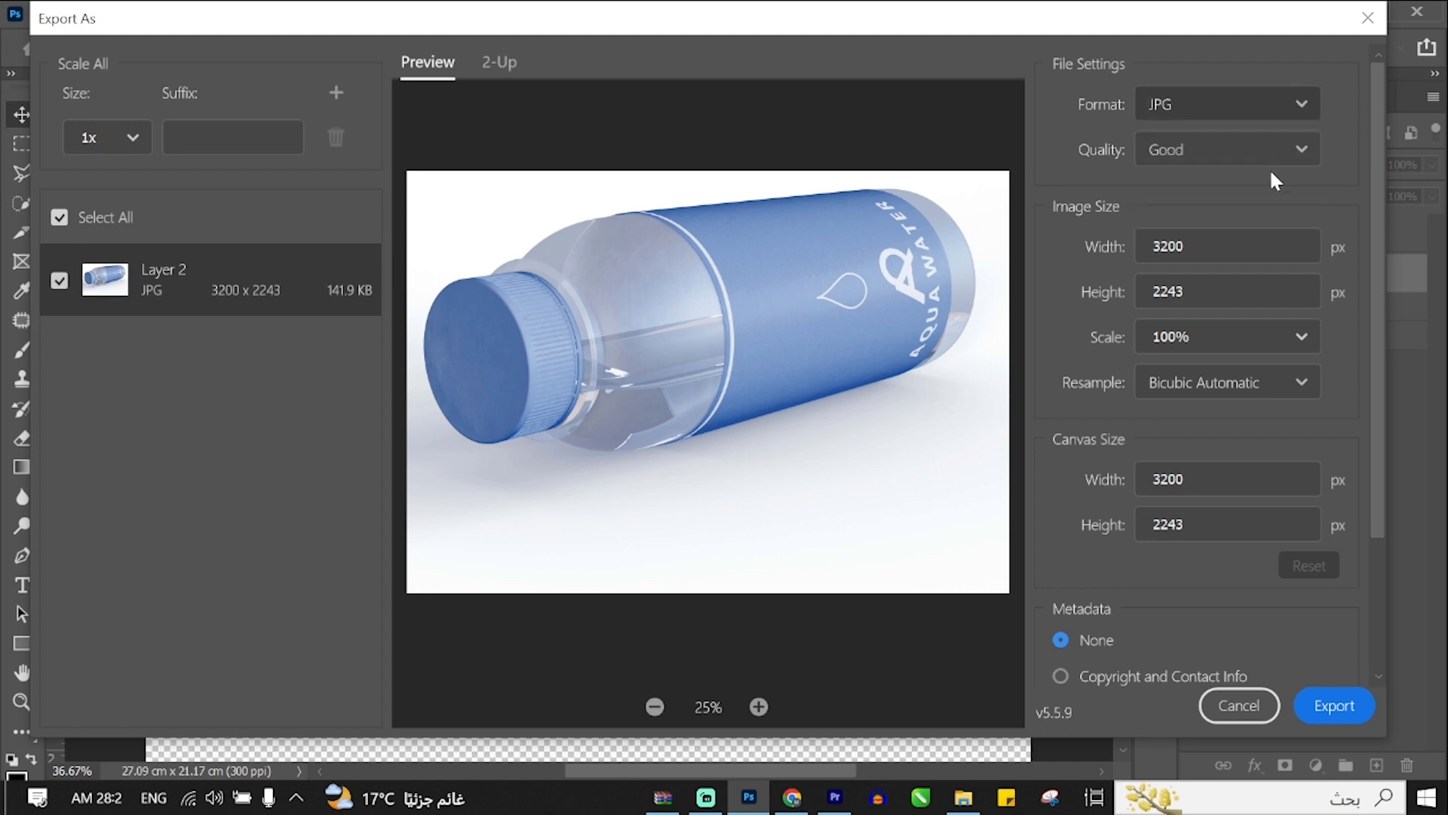
left_click(1261, 711)
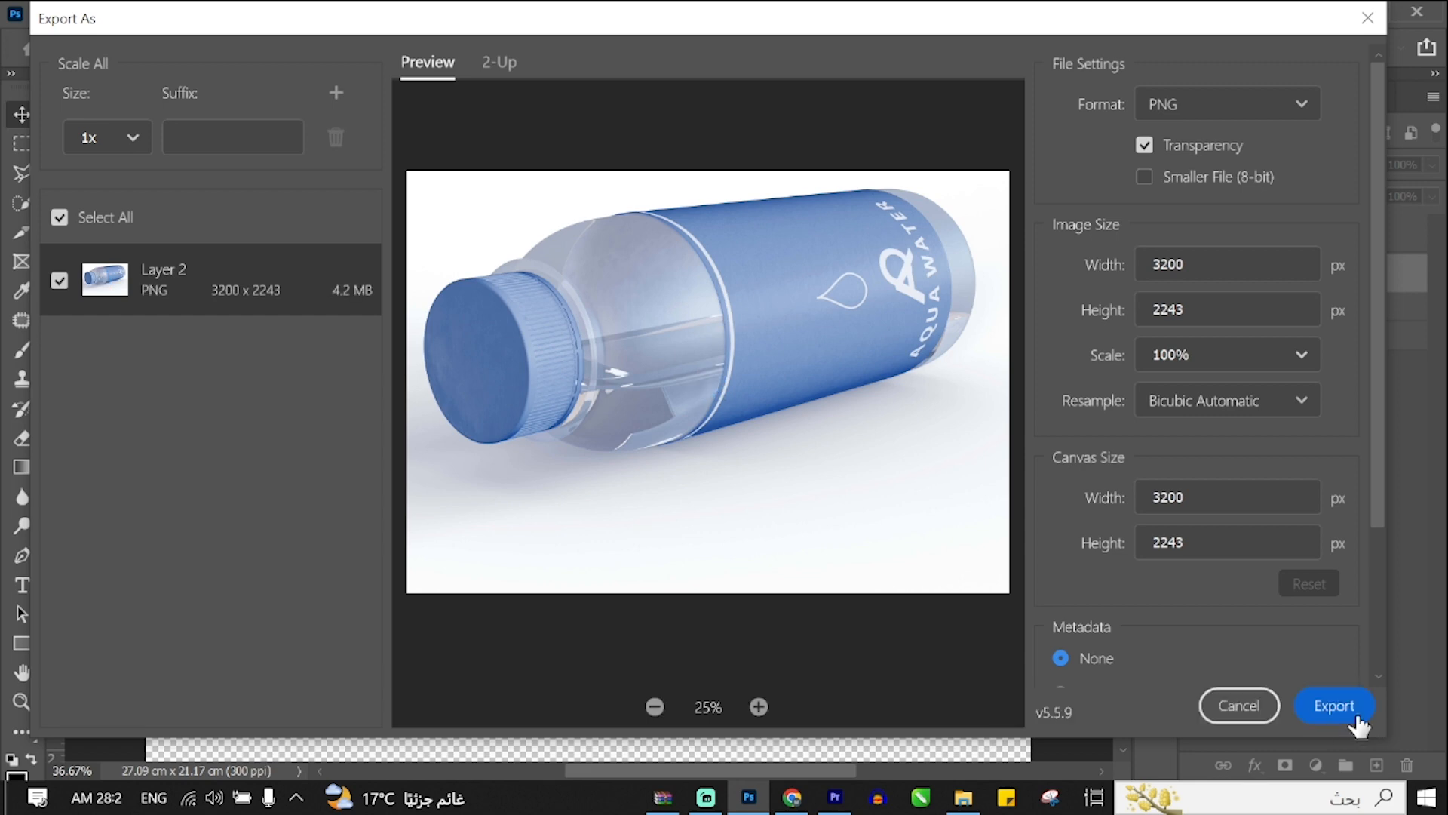
left_click(1335, 706)
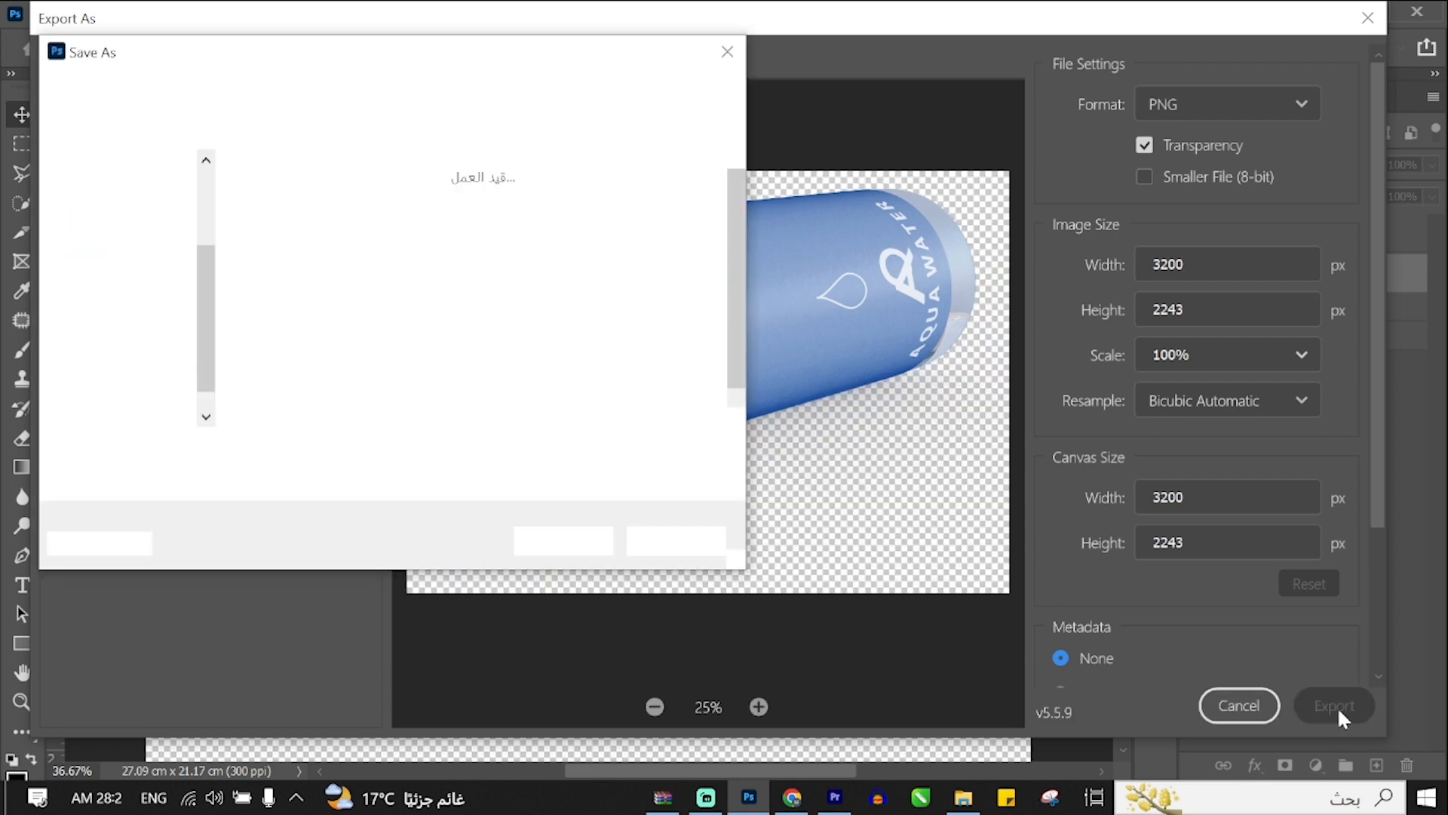
left_click(564, 542)
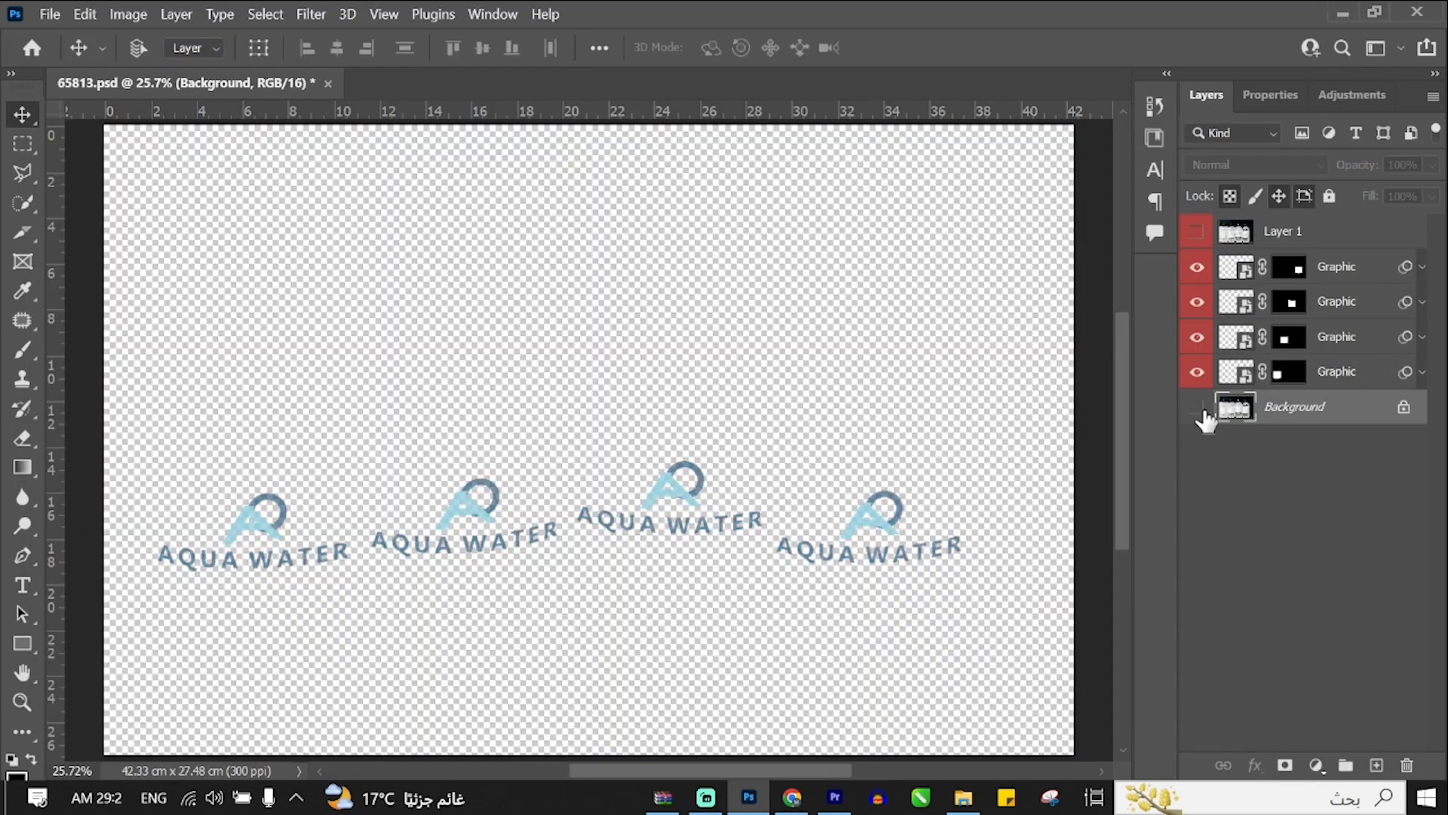
Close 65813.psd and switch to the Photos viewer to check the exported Layer 2.png
key("ctrl+w")
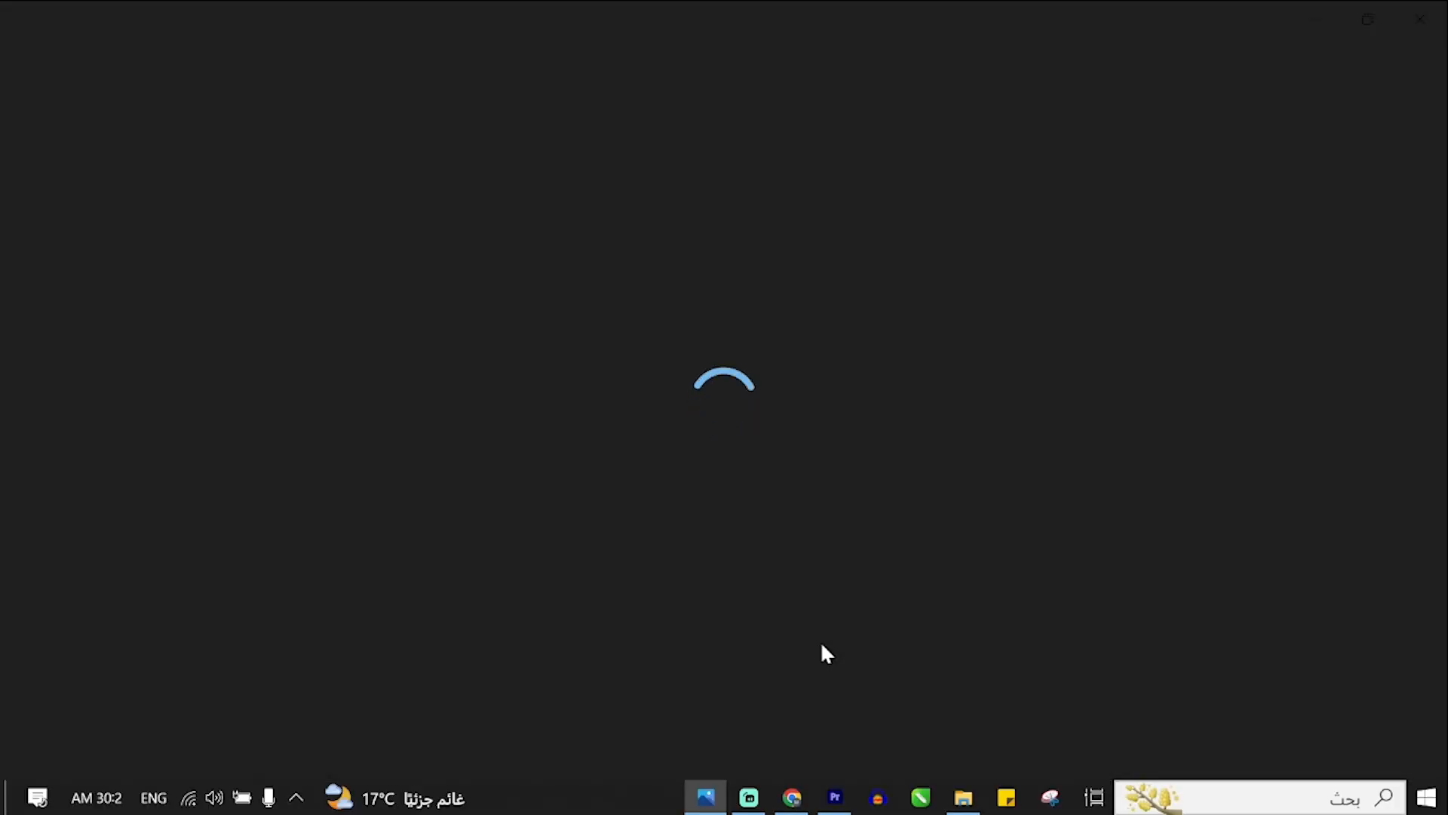
key("Right")
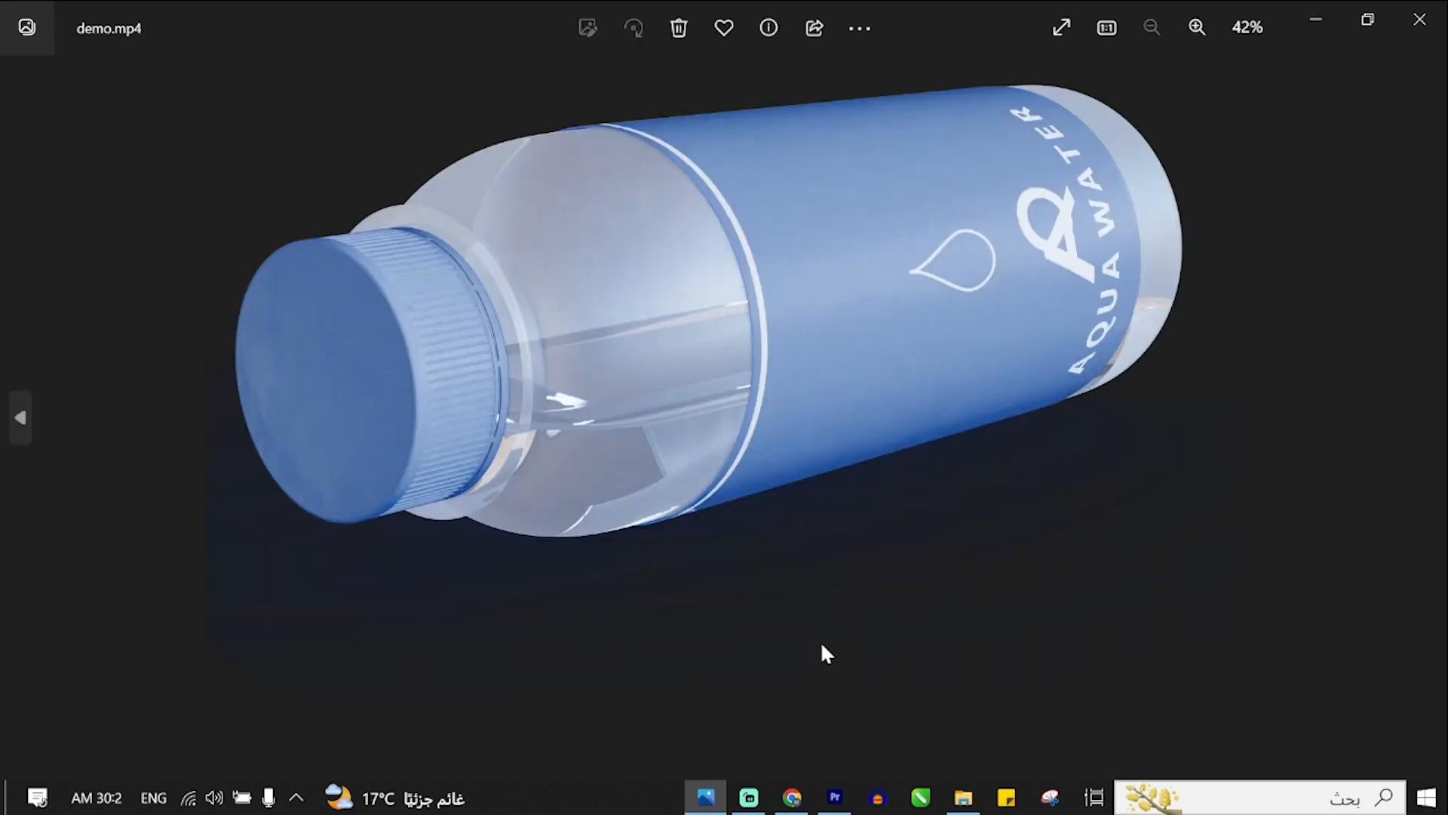
key("Left")
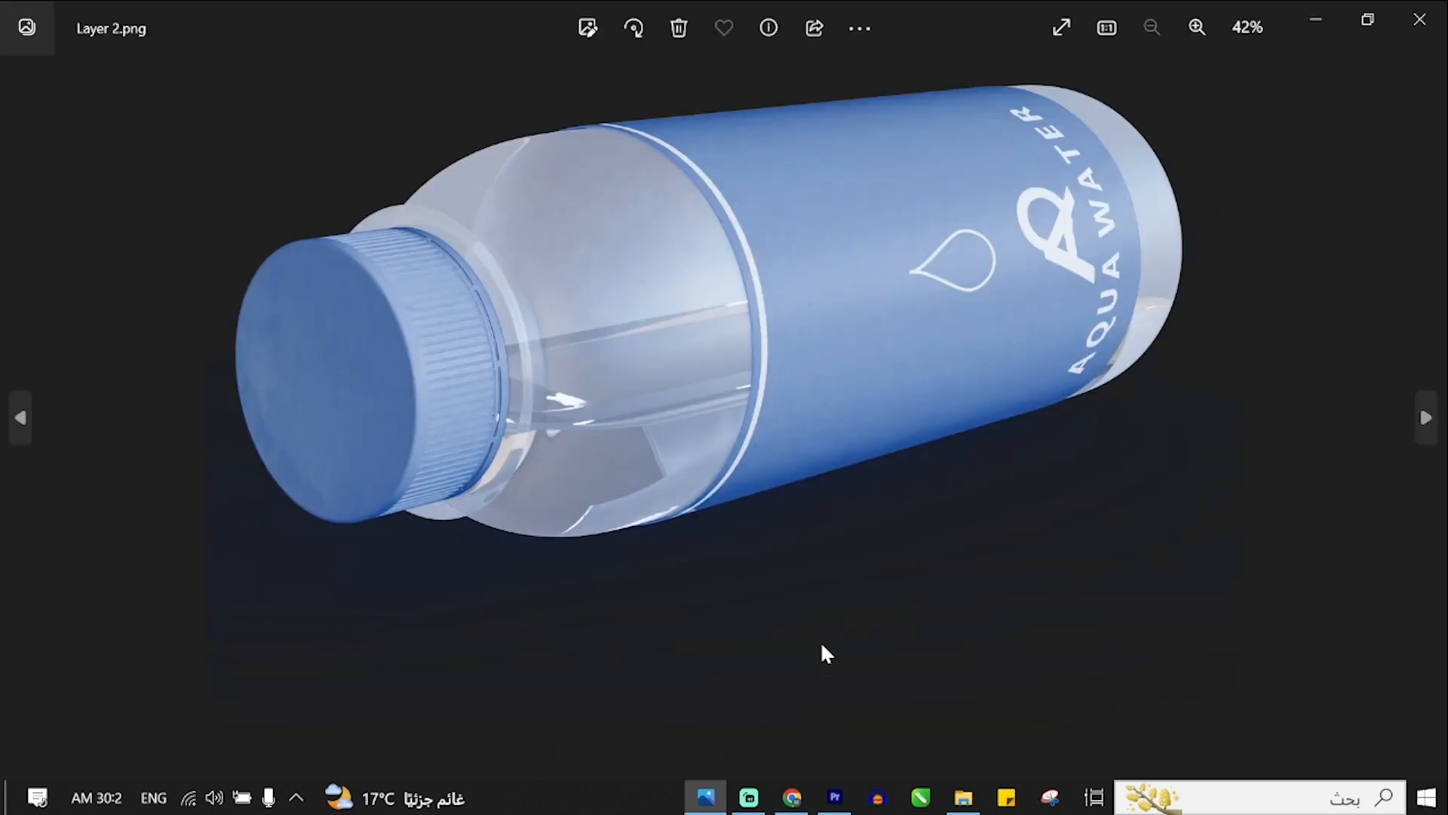